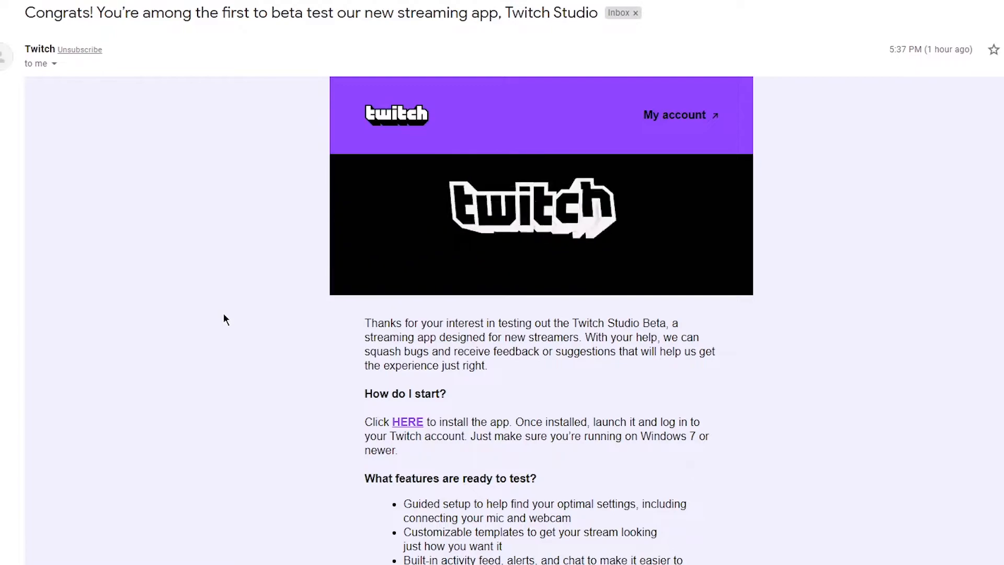
Read the Twitch Studio beta invitation email, including the installation instructions and how to share feedback
{"action": "scroll", "coordinate": [220, 264], "scroll_direction": "down", "scroll_amount": 5}
{"action": "scroll", "coordinate": [246, 293], "scroll_direction": "up", "scroll_amount": 5}
{"action": "scroll", "coordinate": [266, 317], "scroll_direction": "up", "scroll_amount": 1}
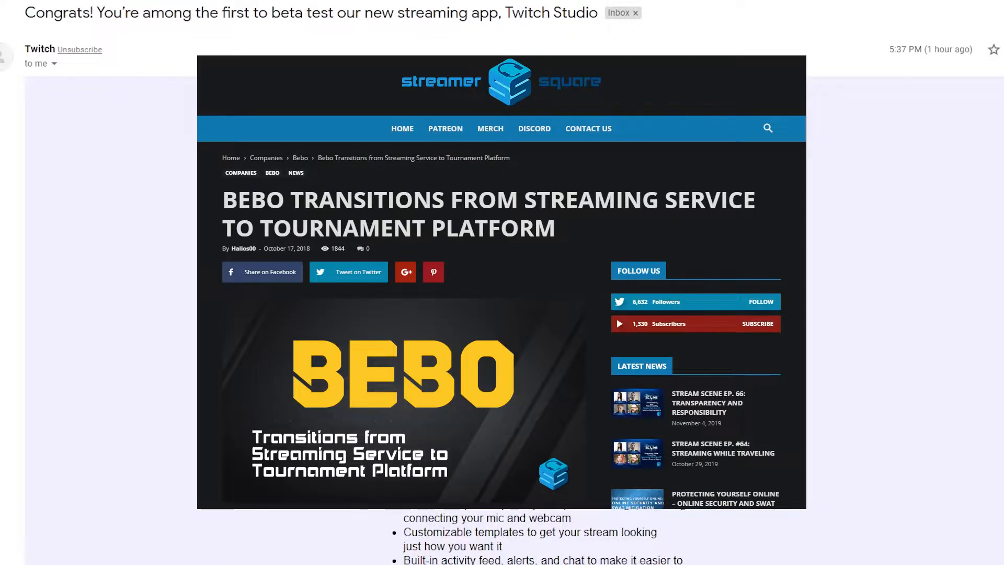
{"action": "left_click_drag", "start_coordinate": [347, 102], "coordinate": [665, 466]}
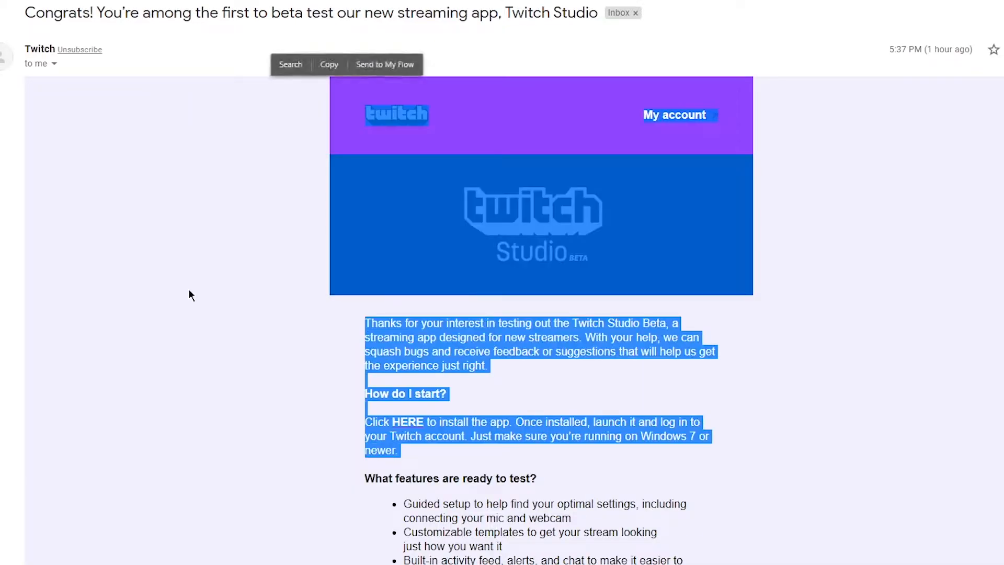
{"action": "left_click", "coordinate": [235, 290]}
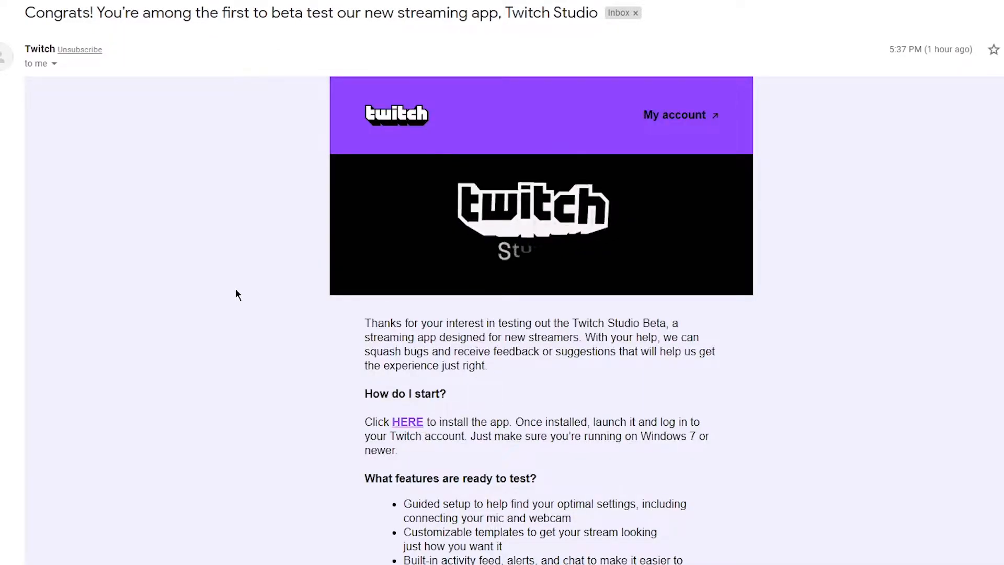
{"action": "left_click_drag", "start_coordinate": [1003, 50], "coordinate": [387, 0]}
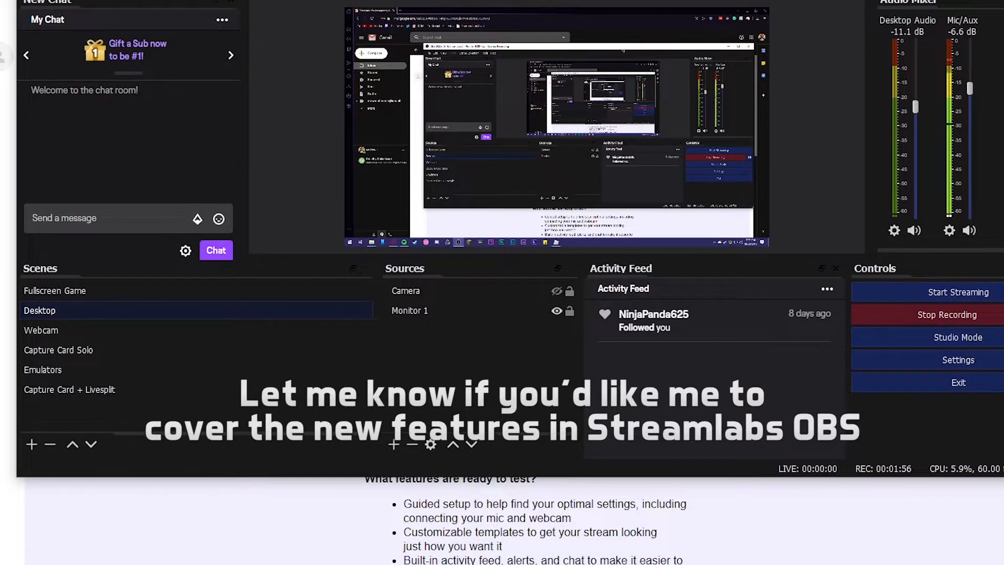
{"action": "left_click_drag", "start_coordinate": [630, 0], "coordinate": [464, 29]}
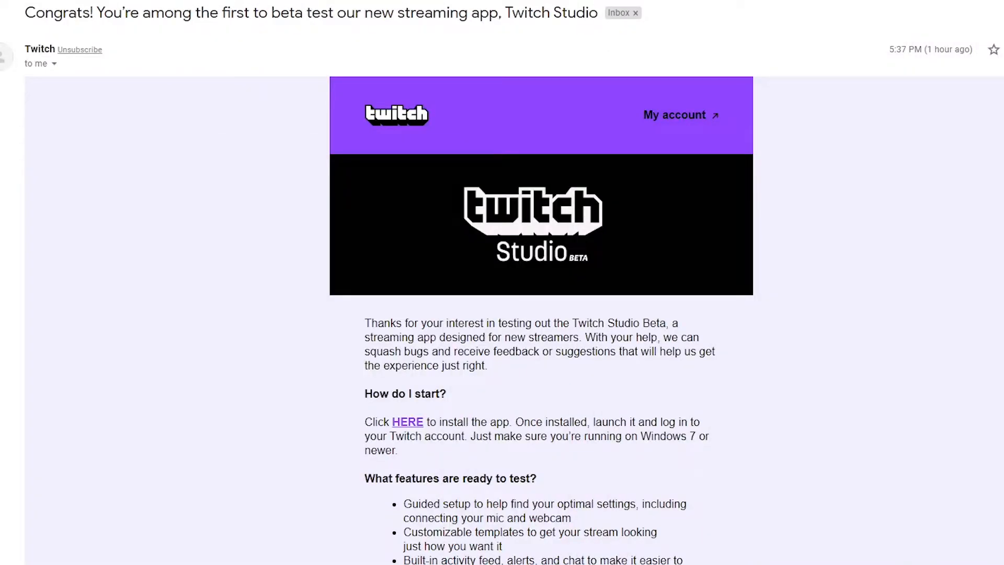
{"action": "scroll", "coordinate": [711, 329], "scroll_direction": "down", "scroll_amount": 4}
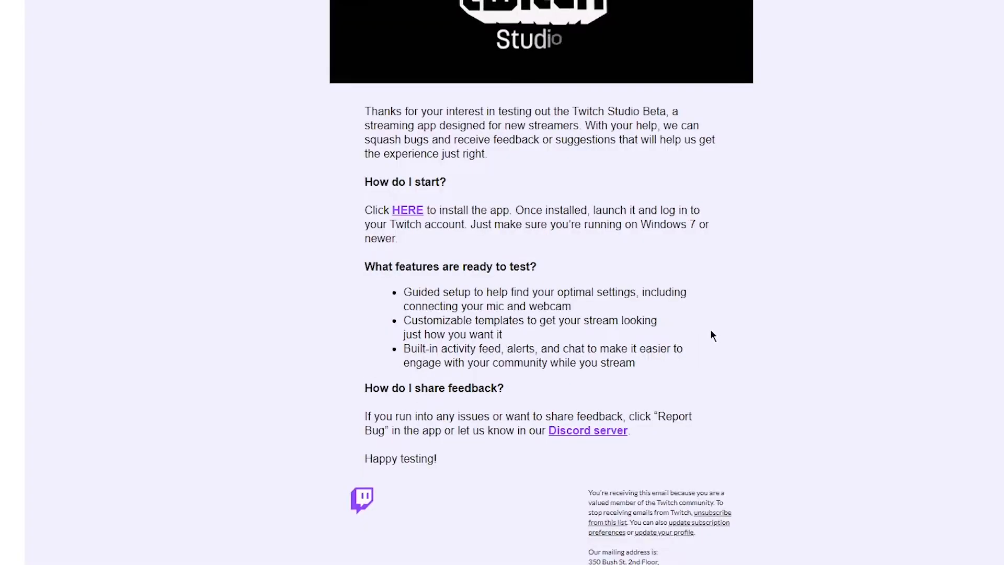
{"action": "scroll", "coordinate": [848, 269], "scroll_direction": "up", "scroll_amount": 2}
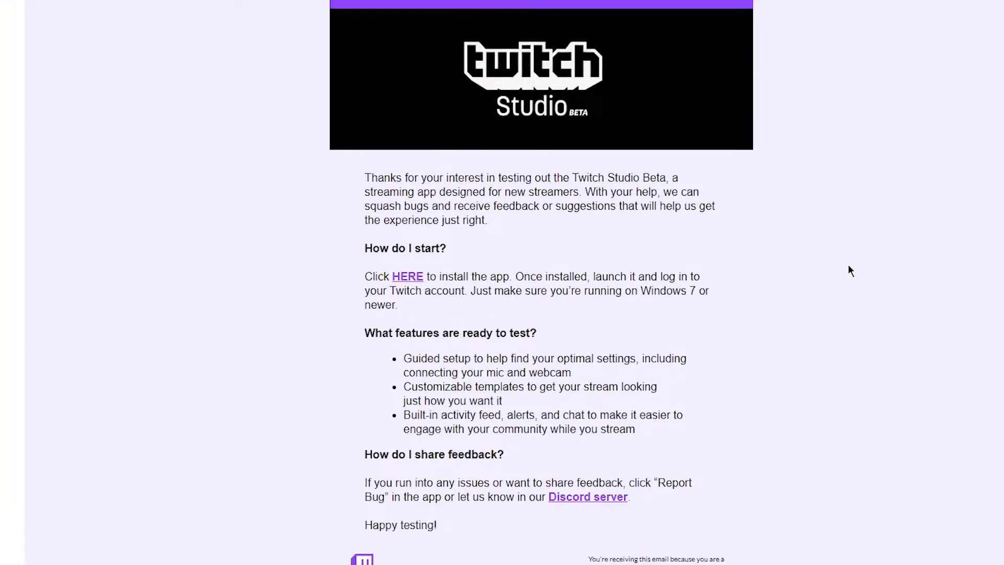
Examine the email's list of features that are ready to test, down to the built-in activity feed, alerts and chat
{"action": "left_click_drag", "start_coordinate": [337, 342], "coordinate": [504, 343]}
{"action": "left_click_drag", "start_coordinate": [465, 221], "coordinate": [537, 216]}
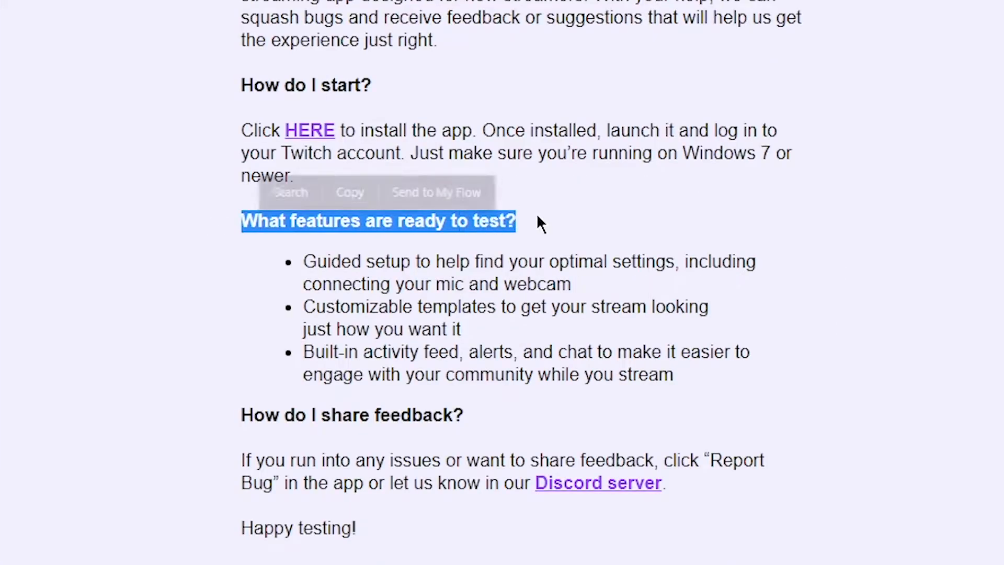
{"action": "left_click", "coordinate": [537, 215]}
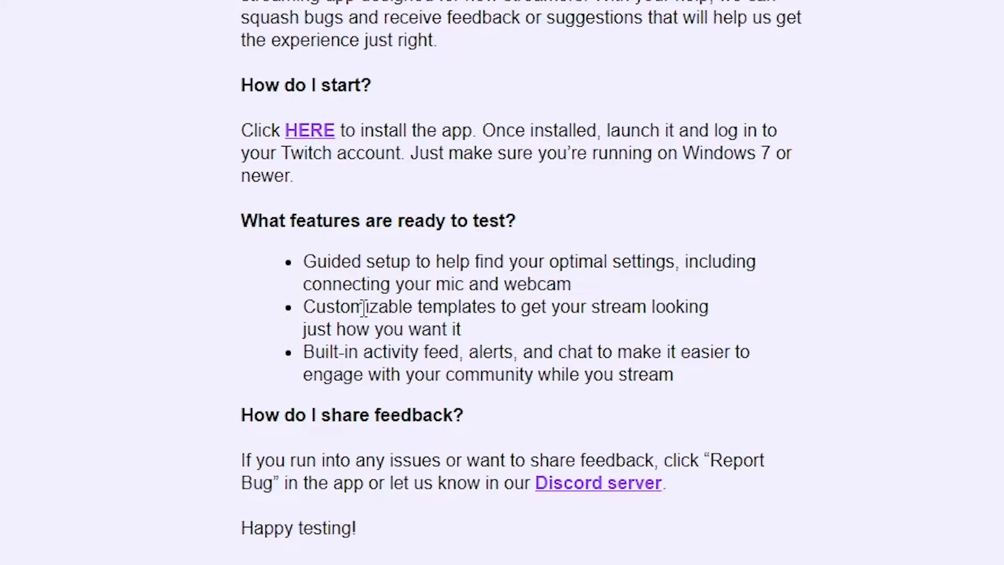
{"action": "triple_click", "coordinate": [327, 374]}
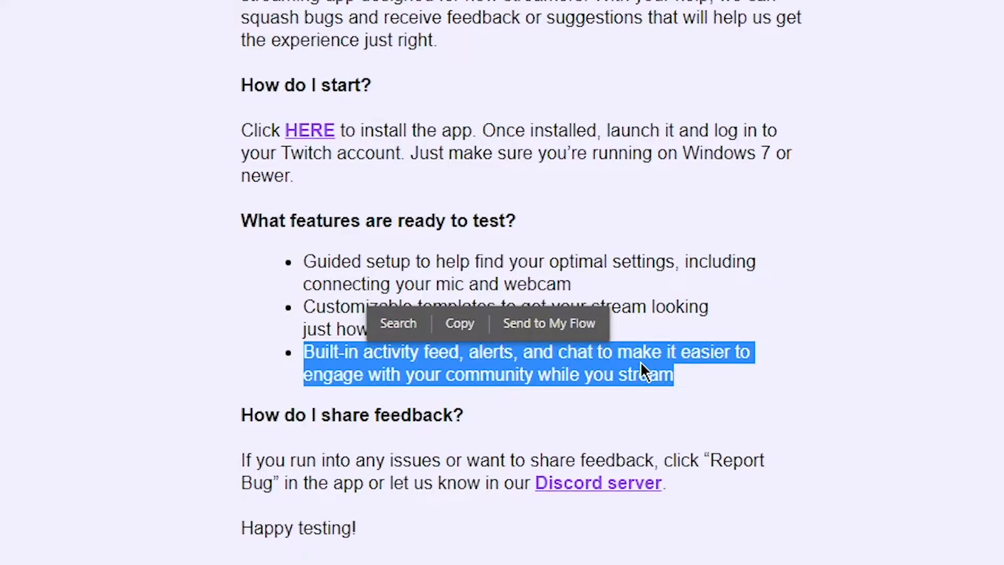
{"action": "left_click", "coordinate": [696, 383]}
{"action": "left_click_drag", "start_coordinate": [696, 384], "coordinate": [283, 357]}
{"action": "left_click", "coordinate": [283, 361]}
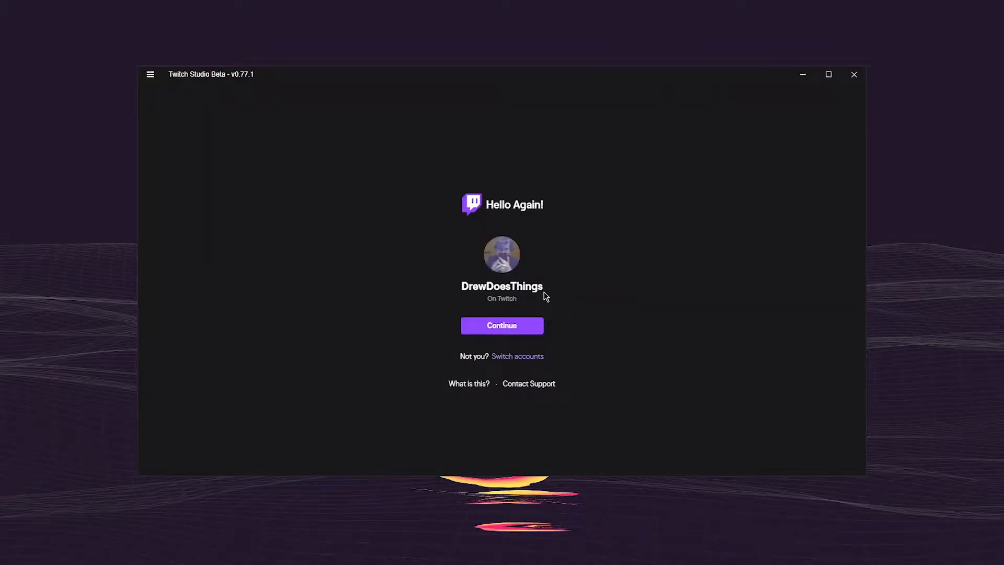
In Twitch Studio, start the guided setup with the remembered account and open the personalization of the Samson Q2U microphone
{"action": "left_click", "coordinate": [512, 335]}
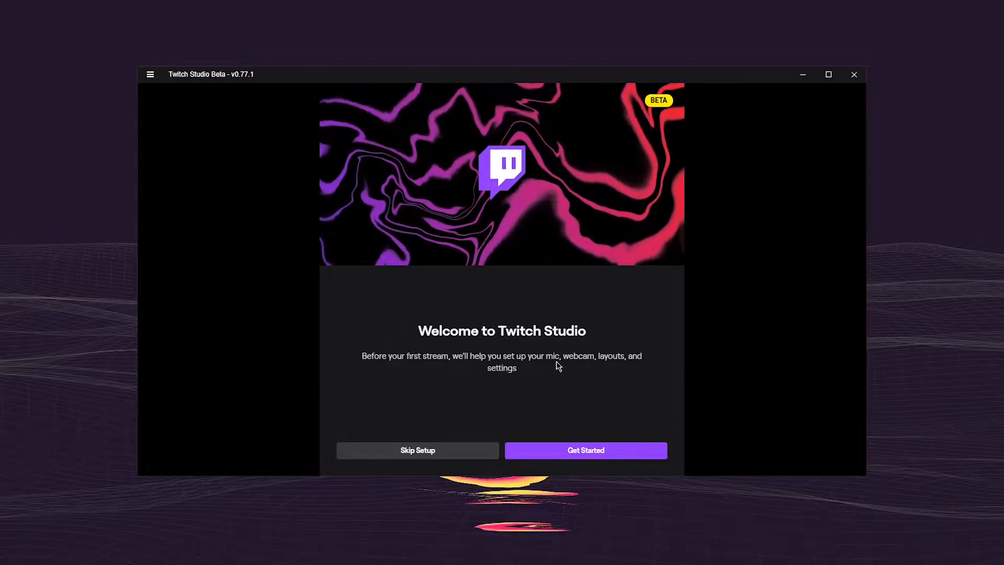
{"action": "left_click", "coordinate": [574, 449]}
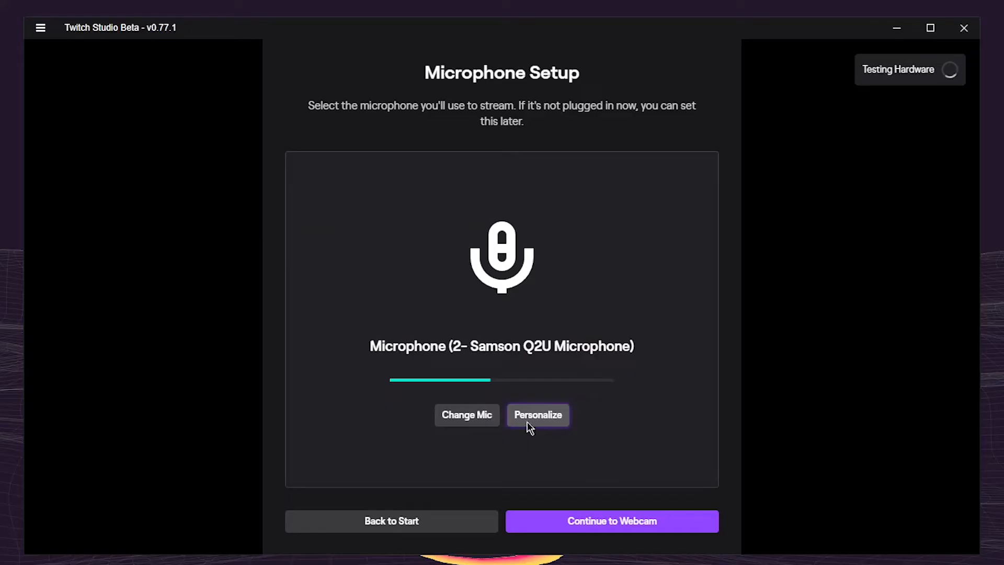
{"action": "left_click", "coordinate": [530, 370]}
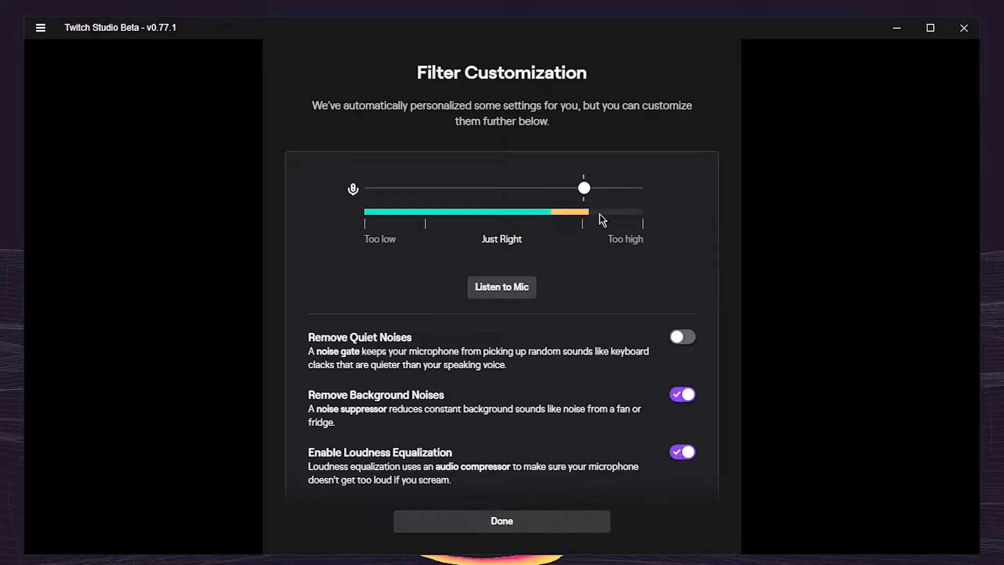
Lower the microphone level slightly below the marked position and enable Remove Quiet Noises
{"action": "left_click_drag", "start_coordinate": [589, 195], "coordinate": [579, 194]}
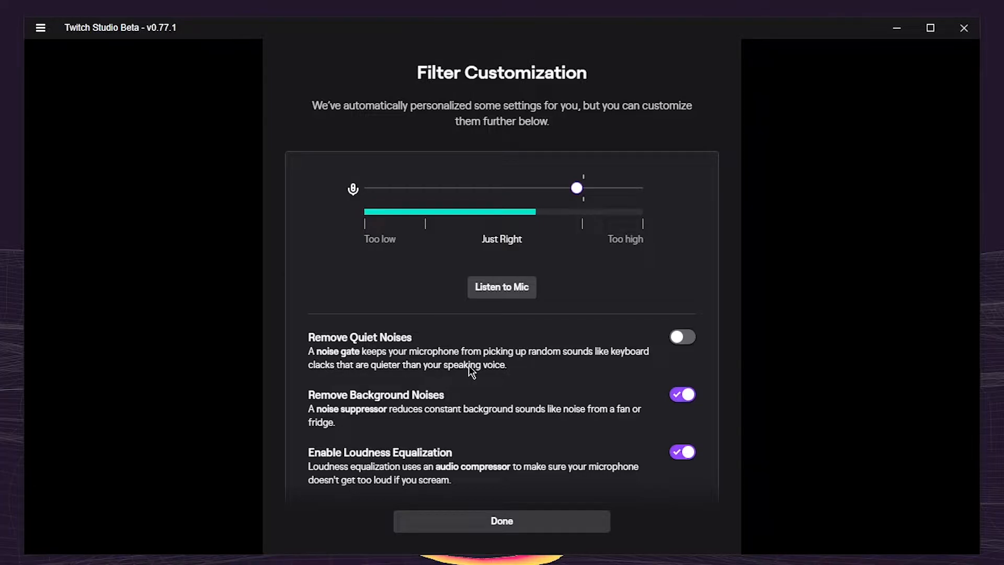
{"action": "left_click", "coordinate": [682, 338]}
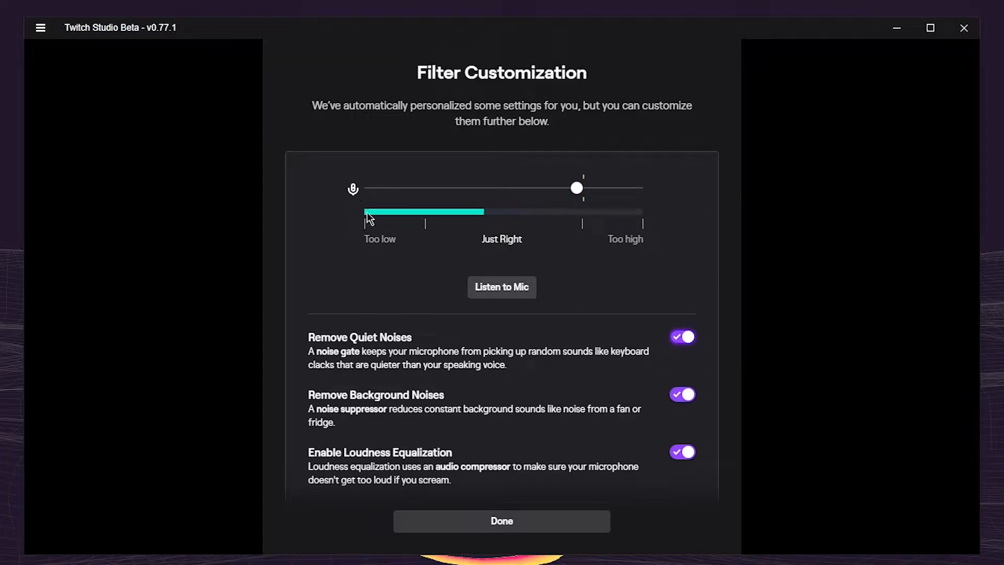
{"action": "scroll", "coordinate": [510, 235], "scroll_direction": "down", "scroll_amount": 1}
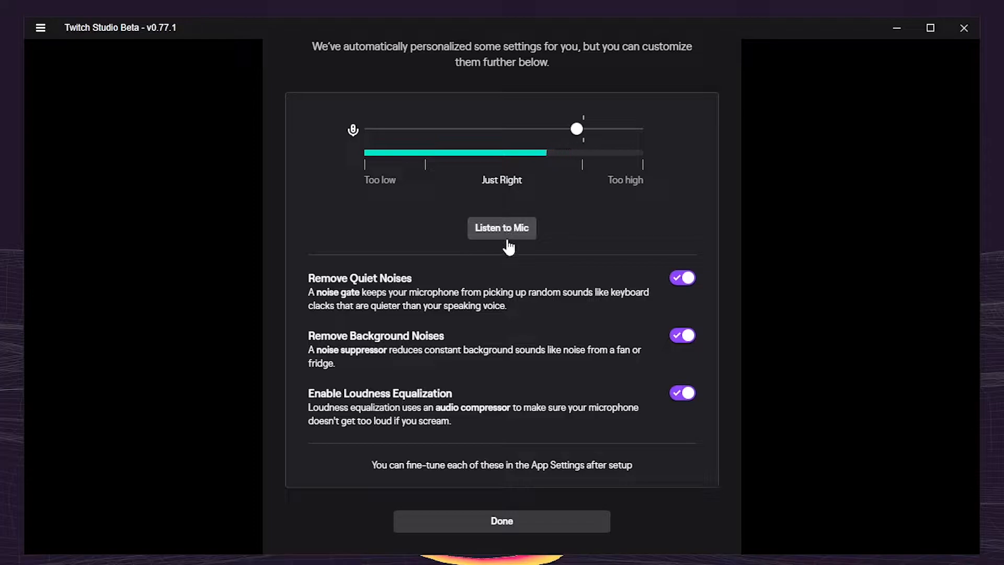
Listen to the microphone while comparing the Remove Quiet Noises, Remove Background Noises and Loudness Equalization filters off and on, leaving all three enabled
{"action": "left_click", "coordinate": [509, 231]}
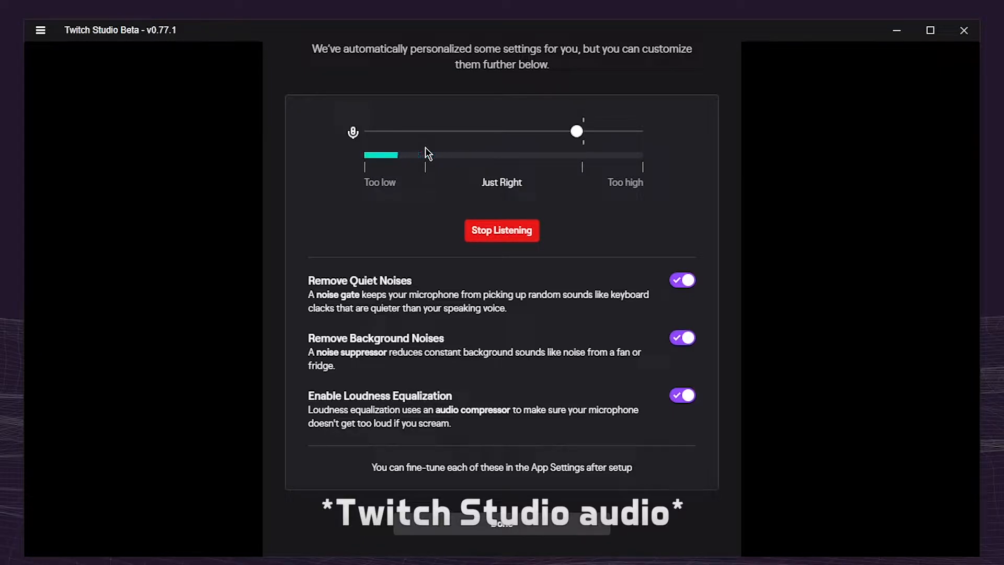
{"action": "left_click", "coordinate": [497, 230]}
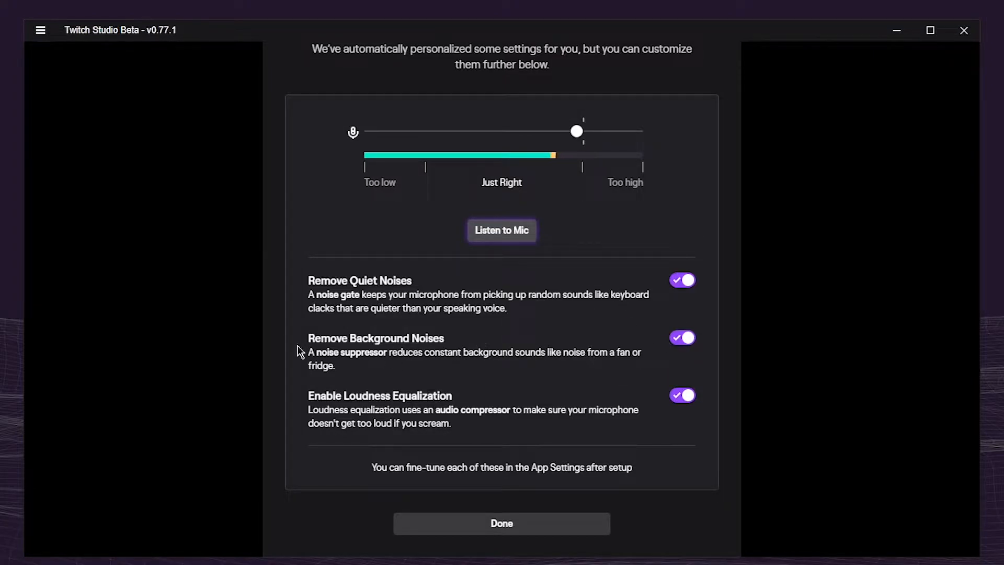
{"action": "left_click", "coordinate": [499, 232]}
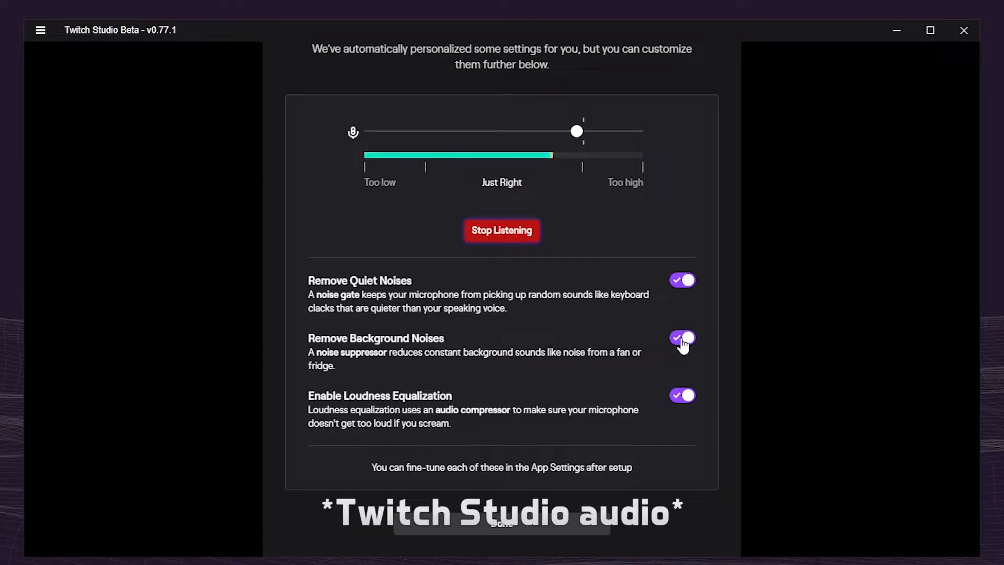
{"action": "left_click", "coordinate": [683, 339]}
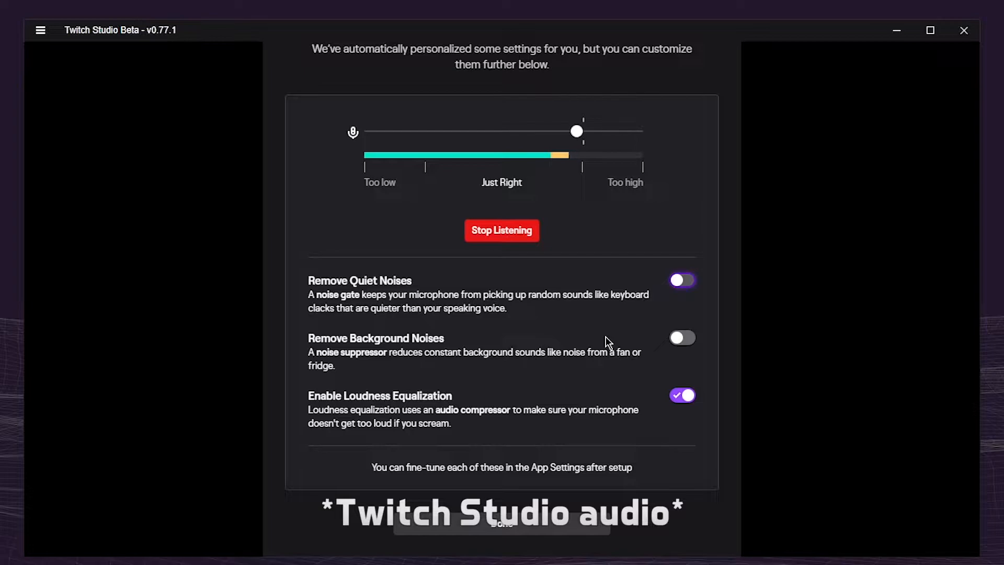
{"action": "left_click", "coordinate": [685, 285]}
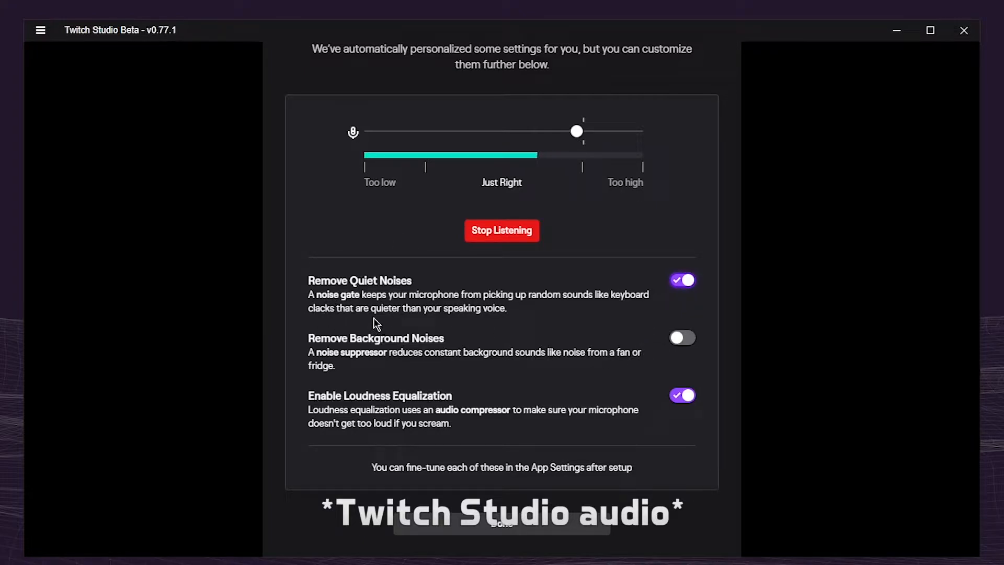
{"action": "left_click", "coordinate": [678, 282]}
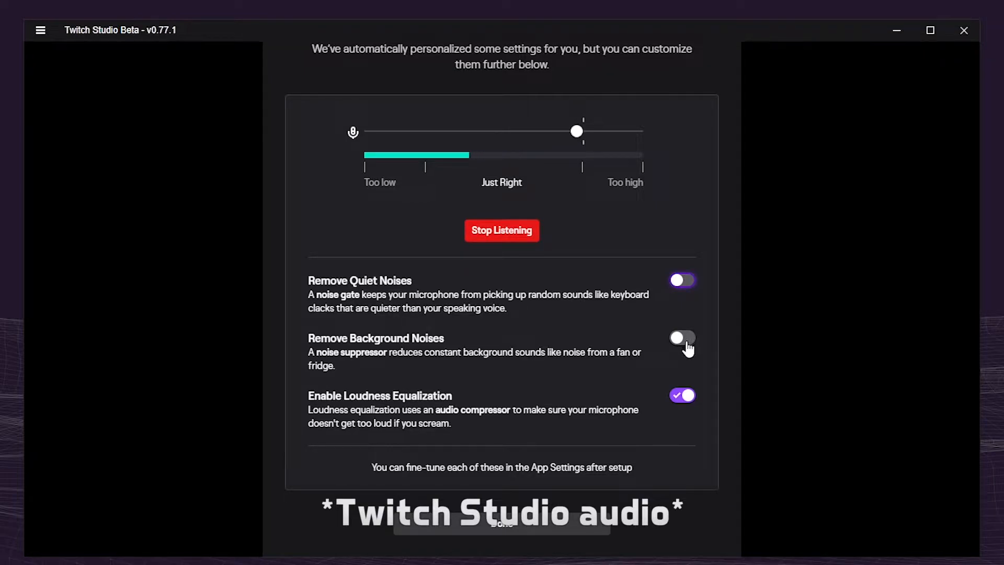
{"action": "left_click", "coordinate": [687, 342]}
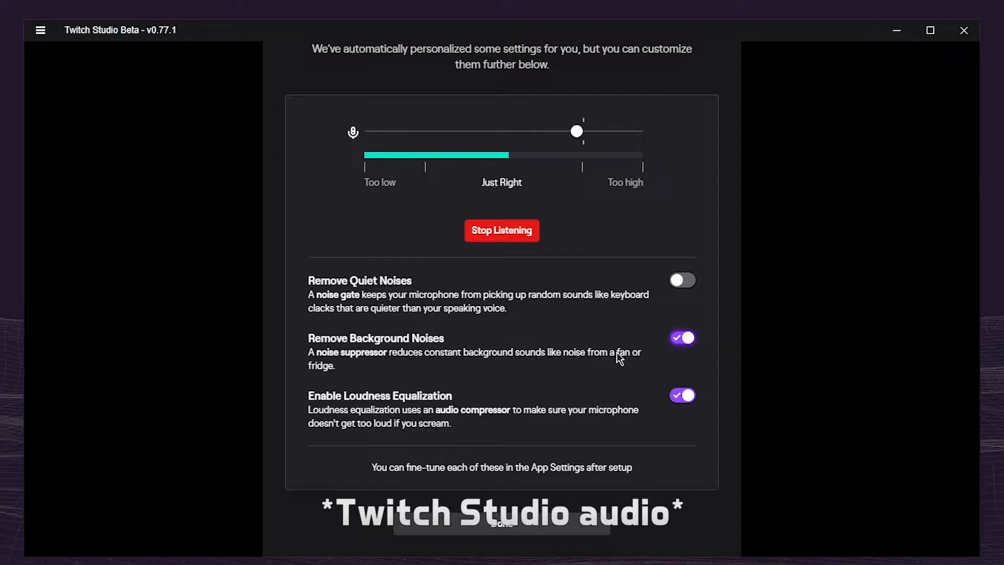
{"action": "left_click", "coordinate": [682, 281]}
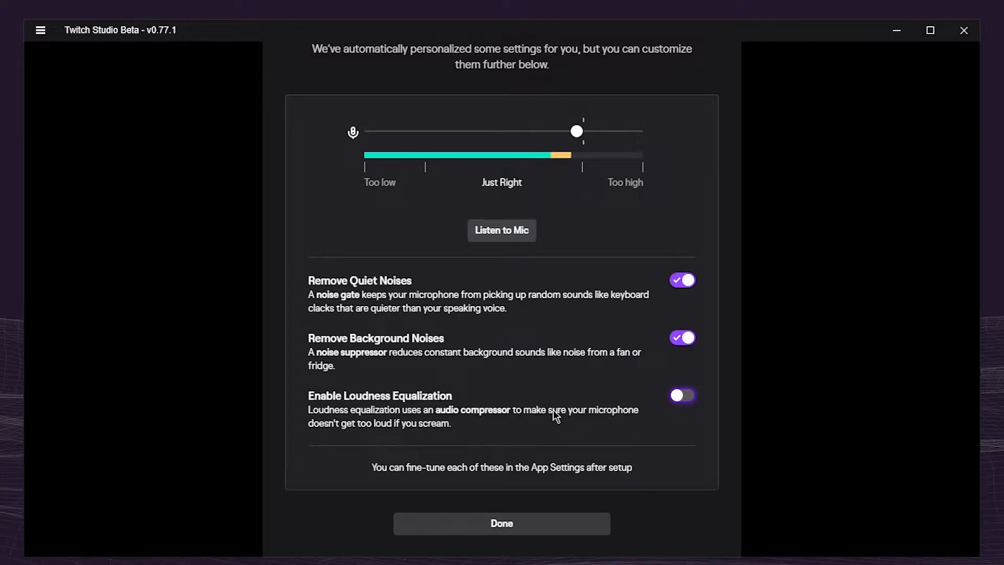
{"action": "left_click", "coordinate": [689, 398]}
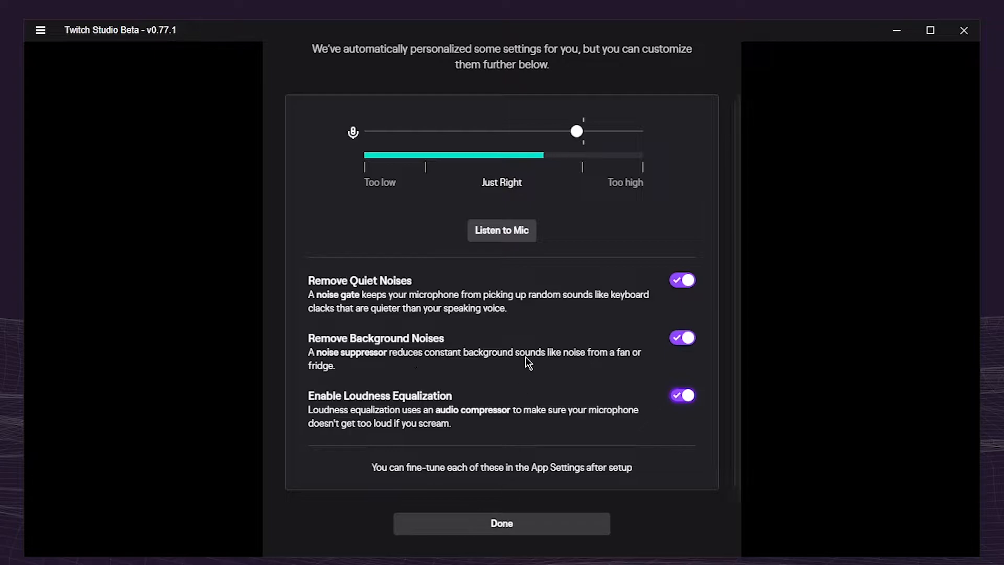
Finish the microphone filter customization and choose the c922 Pro Stream Webcam in the webcam setup
{"action": "scroll", "coordinate": [367, 282], "scroll_direction": "up", "scroll_amount": 1}
{"action": "scroll", "coordinate": [388, 293], "scroll_direction": "down", "scroll_amount": 1}
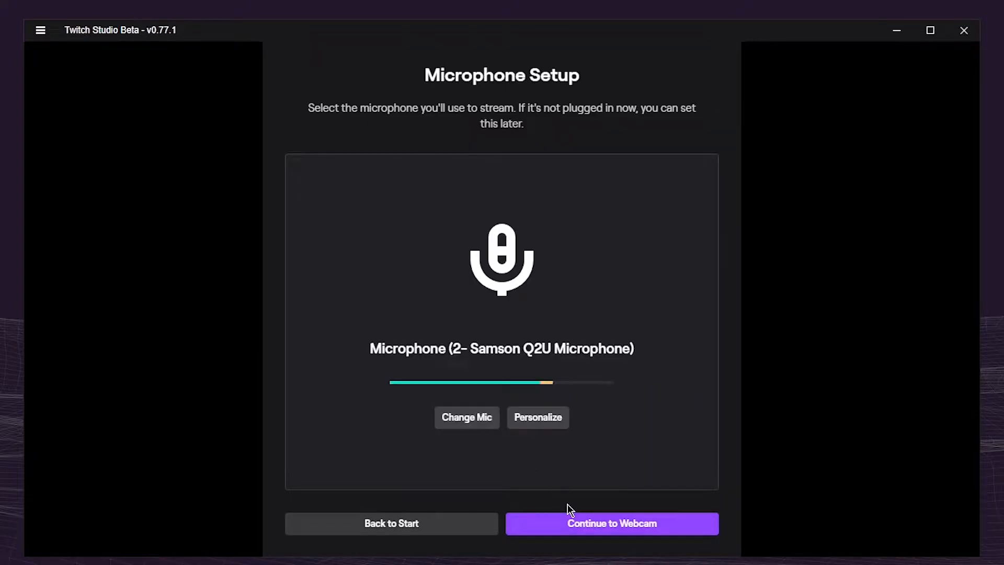
{"action": "left_click", "coordinate": [571, 524]}
{"action": "left_click", "coordinate": [445, 178]}
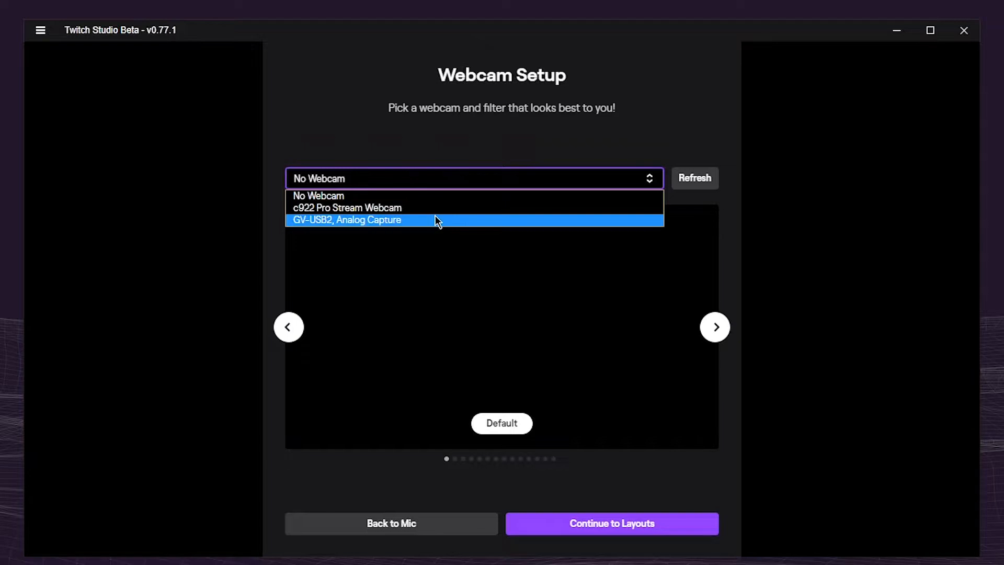
{"action": "left_click", "coordinate": [544, 286]}
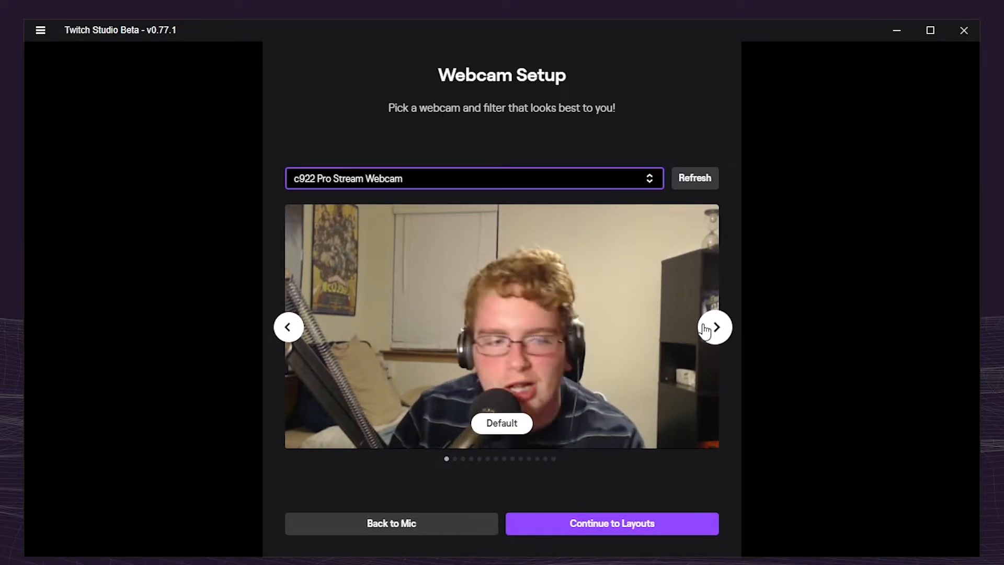
Preview the webcam filters one after another, from Cold through LoFi, Ink and X-Ray, and return to Default
{"action": "left_click", "coordinate": [715, 338]}
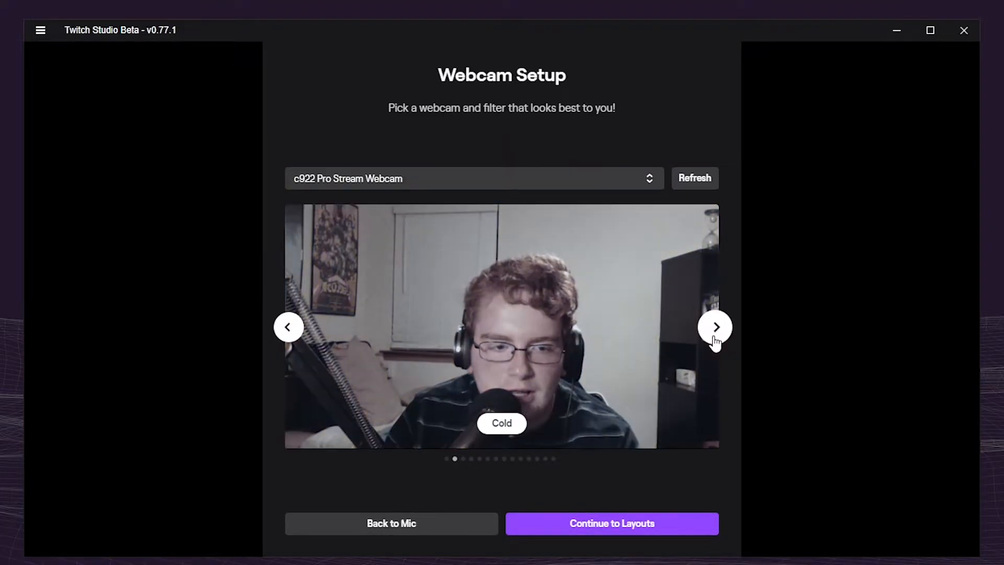
{"action": "left_click", "coordinate": [718, 337]}
{"action": "left_click", "coordinate": [721, 335]}
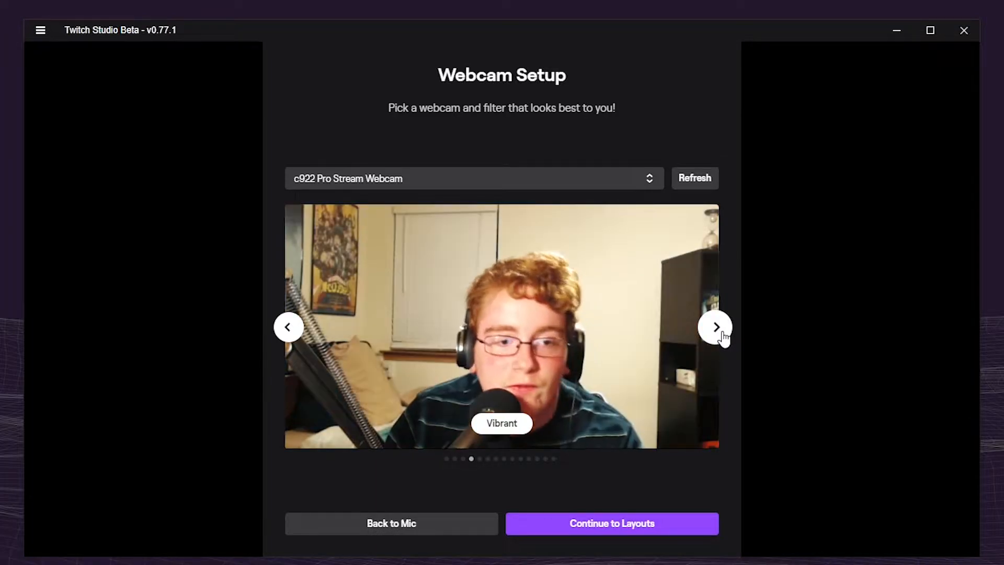
{"action": "left_click", "coordinate": [715, 327]}
{"action": "left_click", "coordinate": [715, 328]}
{"action": "left_click", "coordinate": [716, 329]}
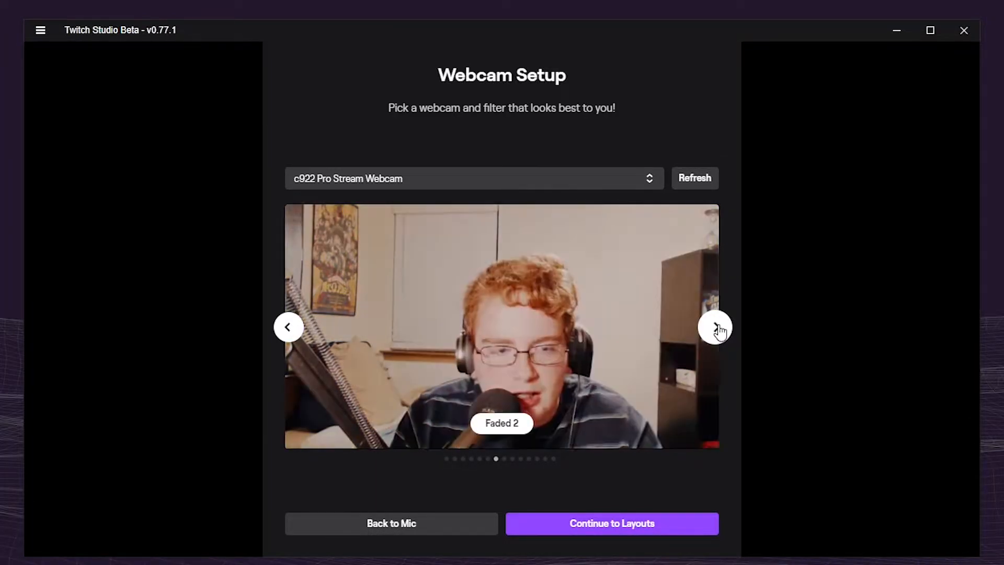
{"action": "left_click", "coordinate": [718, 329]}
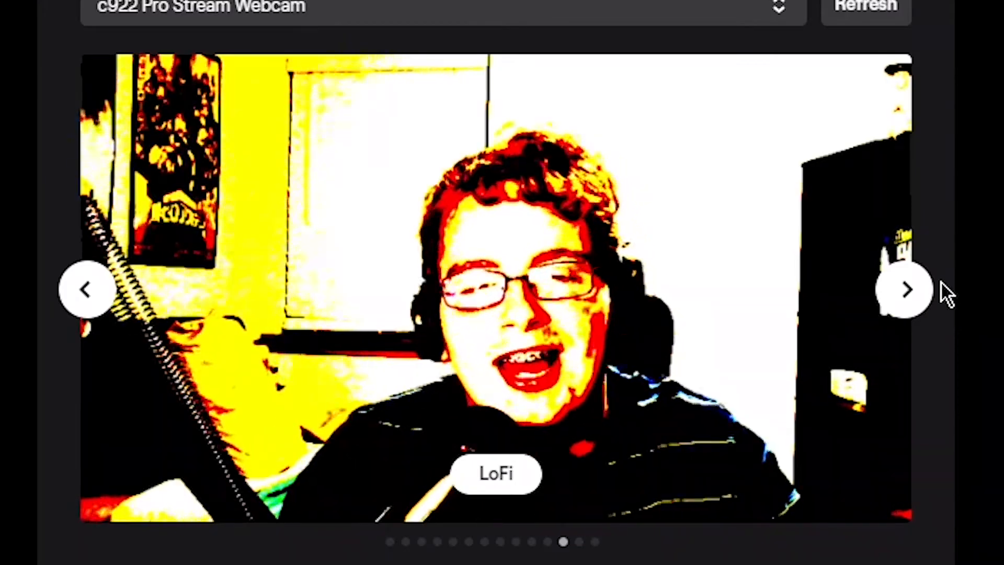
{"action": "left_click", "coordinate": [889, 307]}
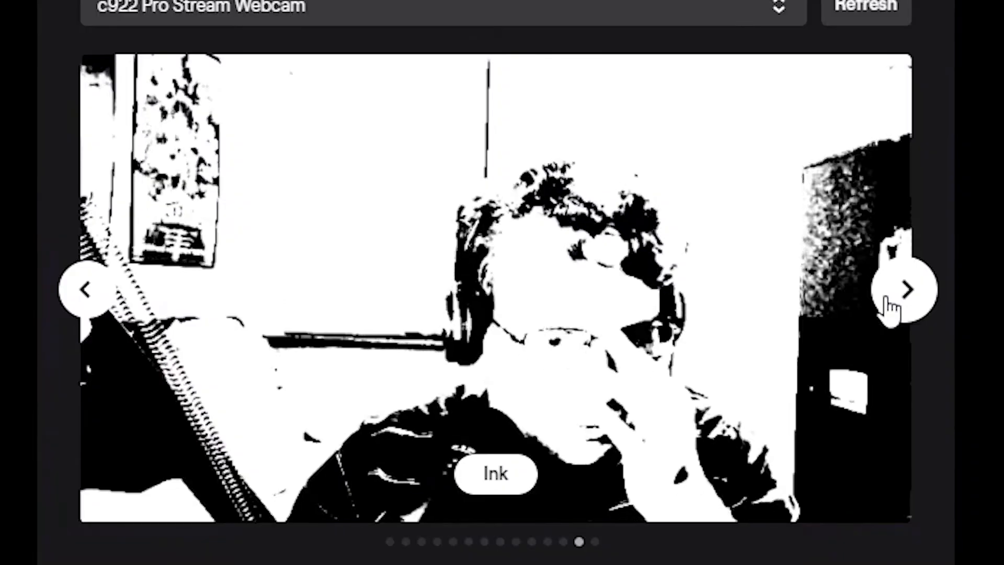
{"action": "left_click", "coordinate": [709, 336]}
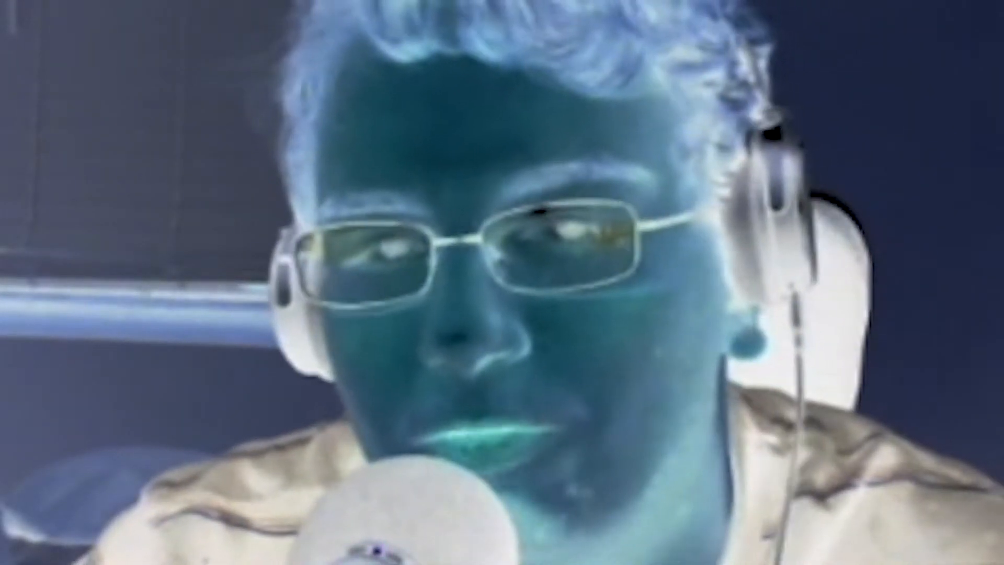
{"action": "left_click", "coordinate": [904, 290]}
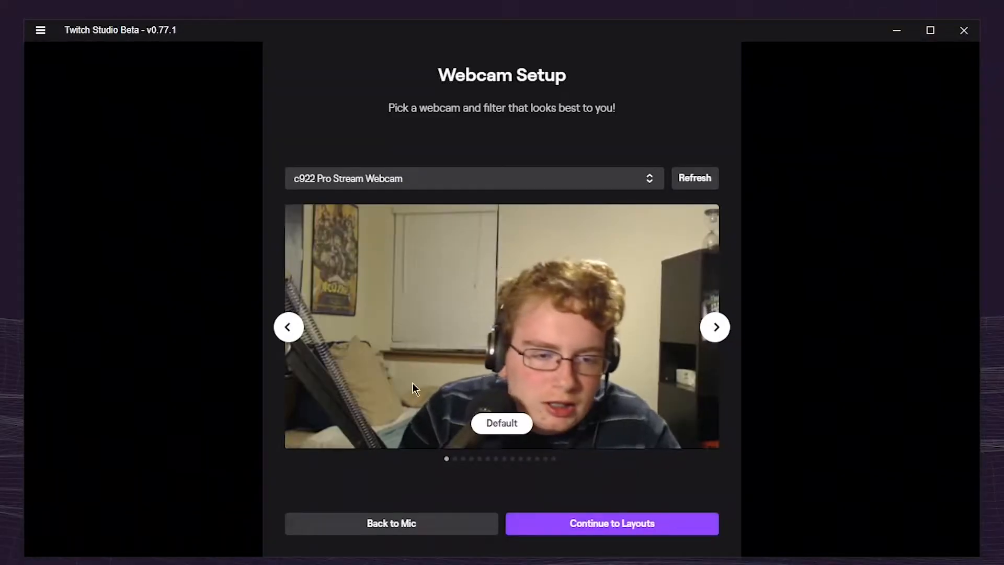
Preview the Warm and Ink webcam filters again, return to Default and continue to the stream layouts
{"action": "left_click", "coordinate": [716, 328]}
{"action": "left_click", "coordinate": [715, 328]}
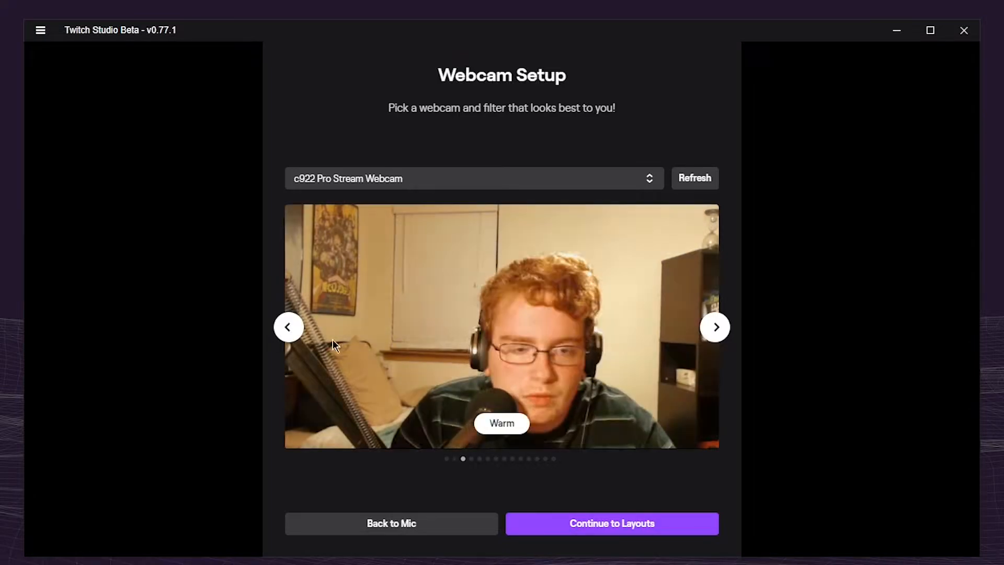
{"action": "left_click", "coordinate": [287, 333]}
{"action": "left_click", "coordinate": [287, 333]}
{"action": "left_click", "coordinate": [287, 333]}
{"action": "left_click", "coordinate": [288, 329]}
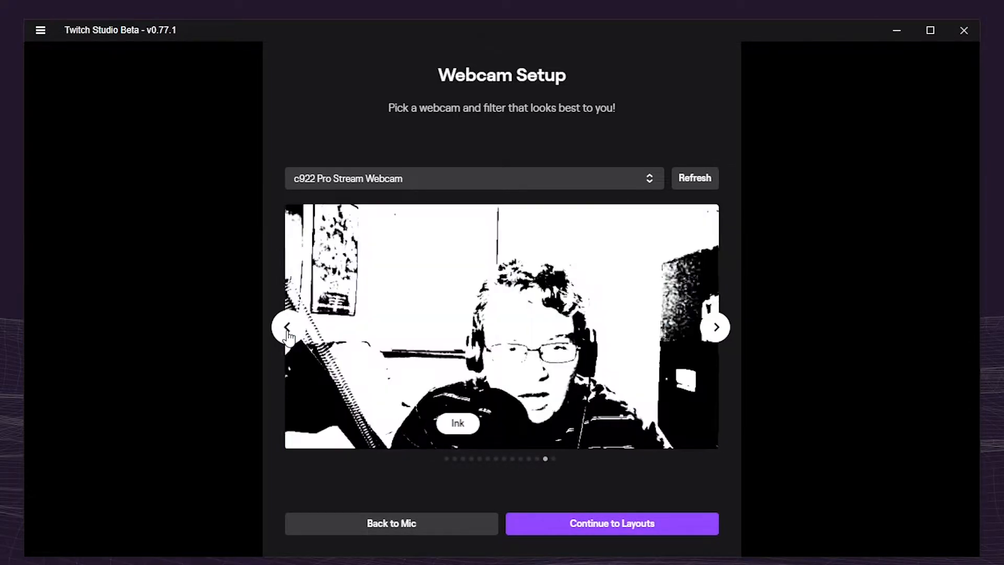
{"action": "left_click", "coordinate": [714, 327]}
{"action": "left_click", "coordinate": [714, 327]}
{"action": "left_click", "coordinate": [585, 524]}
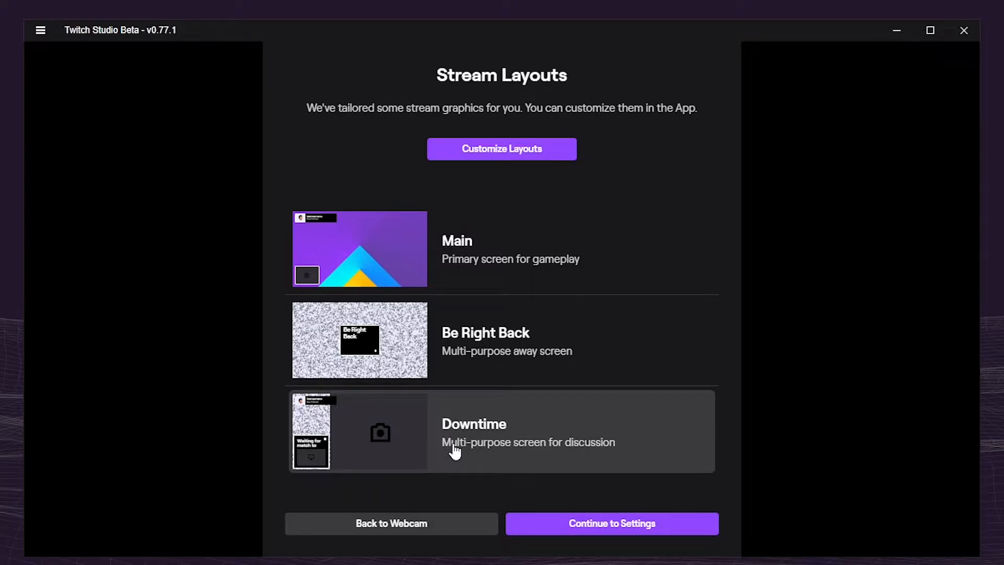
Open the layout customization and set the primary brand color to blue #2929B9, with the Be Right Back layout enlarged
{"action": "left_click", "coordinate": [325, 460]}
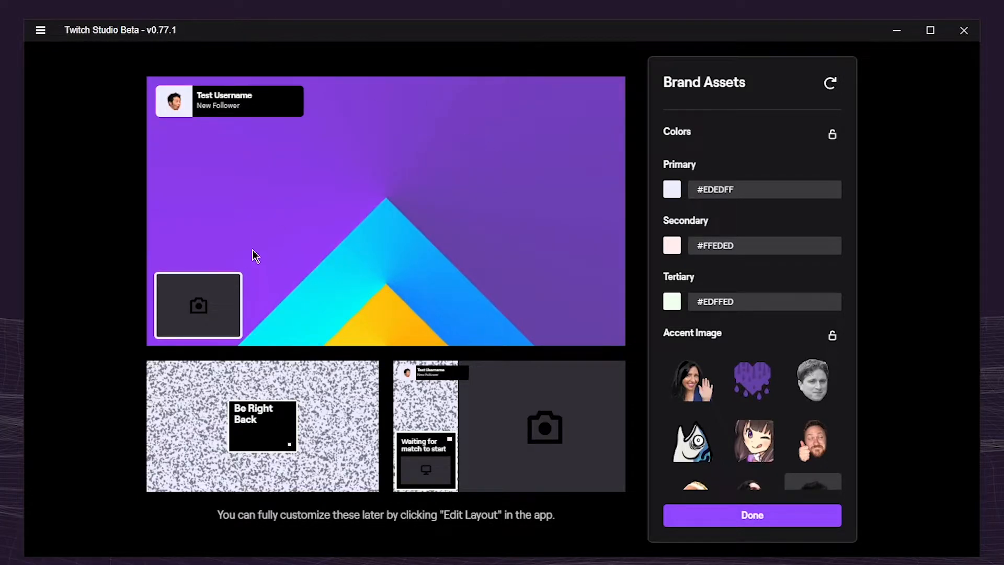
{"action": "left_click", "coordinate": [671, 193]}
{"action": "left_click_drag", "start_coordinate": [722, 248], "coordinate": [679, 284]}
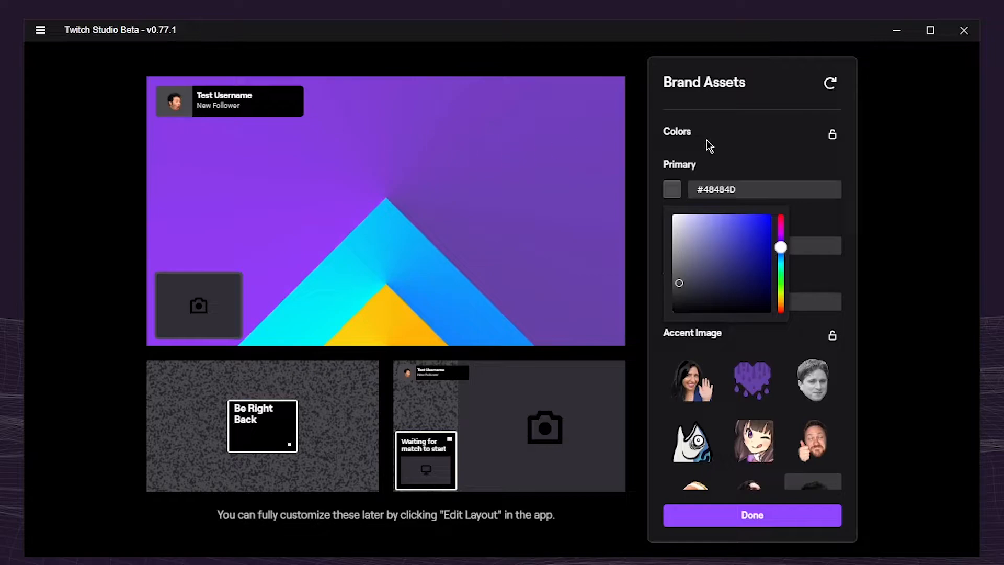
{"action": "left_click_drag", "start_coordinate": [700, 262], "coordinate": [754, 233]}
{"action": "left_click", "coordinate": [300, 459]}
{"action": "left_click", "coordinate": [673, 189]}
{"action": "left_click", "coordinate": [702, 261]}
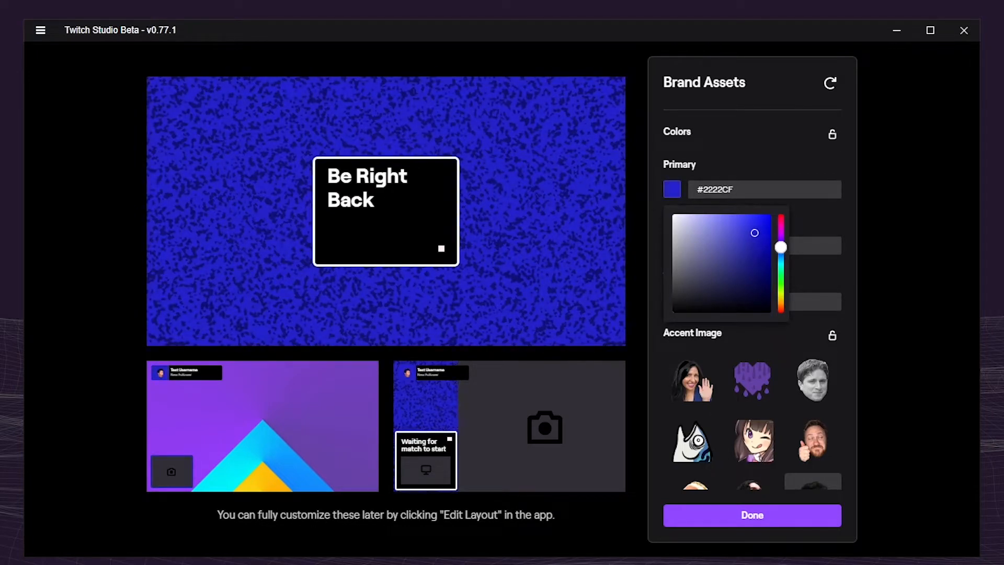
{"action": "left_click", "coordinate": [757, 122]}
Set the secondary and tertiary brand colors to white #FFFFFF and the primary color to purple #530EA6
{"action": "left_click", "coordinate": [677, 251]}
{"action": "left_click_drag", "start_coordinate": [710, 178], "coordinate": [744, 130]}
{"action": "left_click", "coordinate": [667, 313]}
{"action": "left_click", "coordinate": [672, 309]}
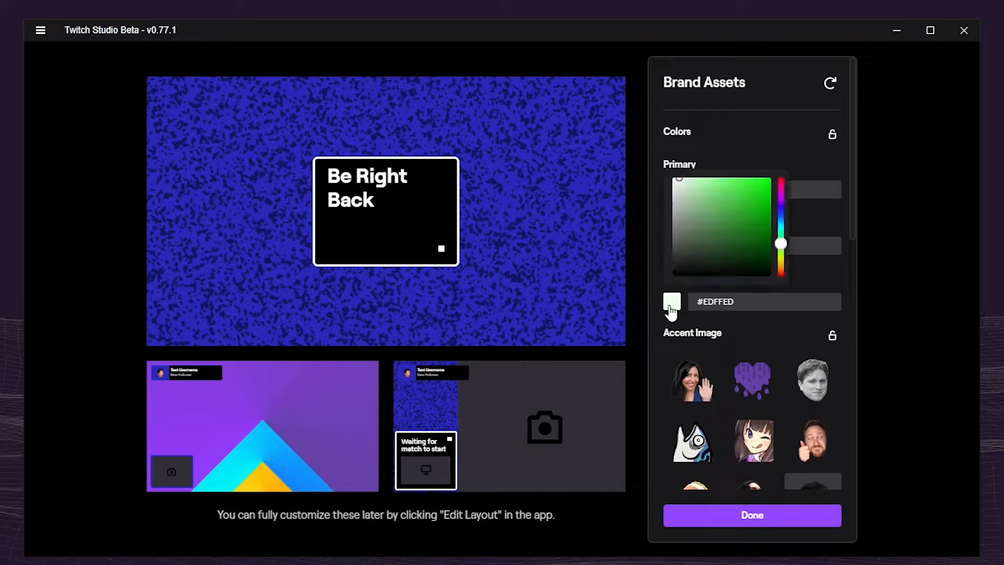
{"action": "left_click_drag", "start_coordinate": [722, 230], "coordinate": [713, 193]}
{"action": "left_click", "coordinate": [672, 301]}
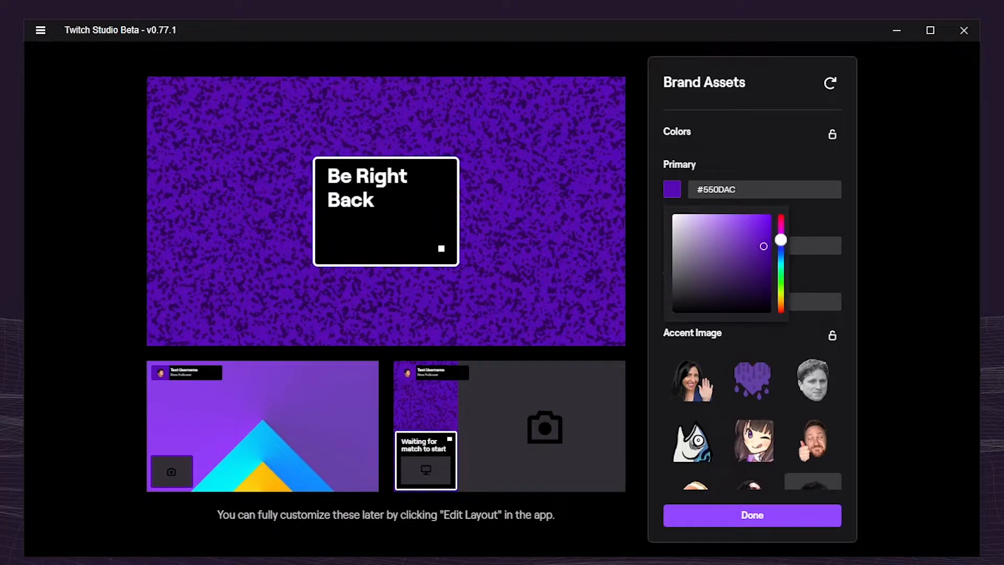
{"action": "left_click_drag", "start_coordinate": [763, 251], "coordinate": [762, 248]}
{"action": "left_click", "coordinate": [745, 163]}
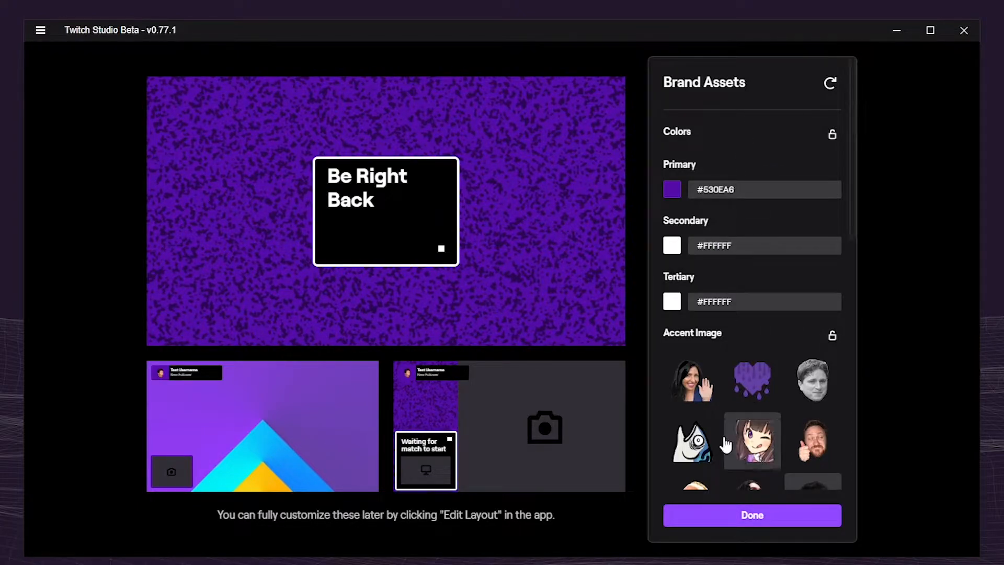
Try several accent images, including the angry girl with the red mark, and enlarge the Downtime layout to preview them
{"action": "scroll", "coordinate": [735, 402], "scroll_direction": "down", "scroll_amount": 1}
{"action": "scroll", "coordinate": [736, 406], "scroll_direction": "down", "scroll_amount": 3}
{"action": "left_click", "coordinate": [752, 337]}
{"action": "left_click", "coordinate": [439, 414]}
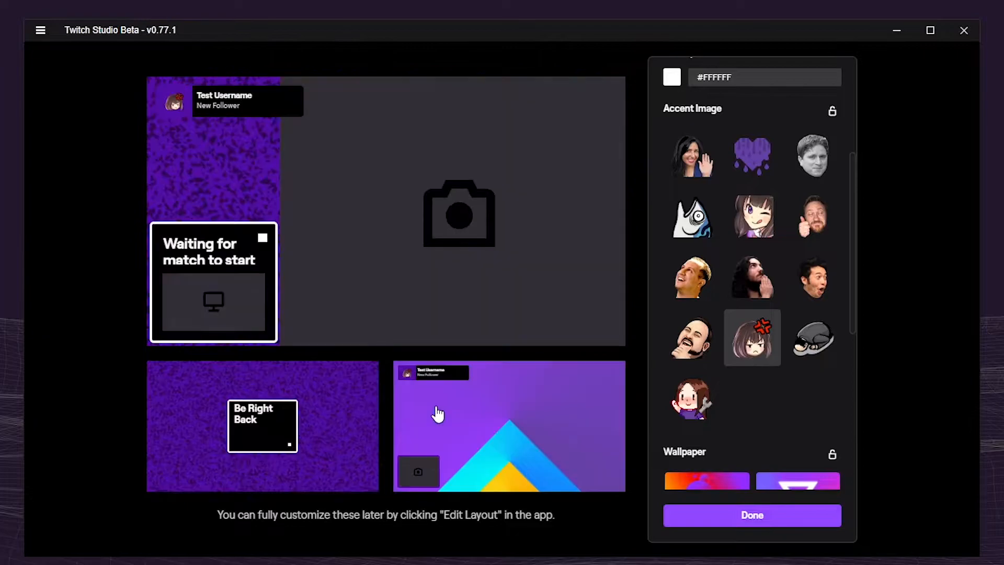
{"action": "left_click", "coordinate": [693, 338]}
{"action": "left_click", "coordinate": [756, 361]}
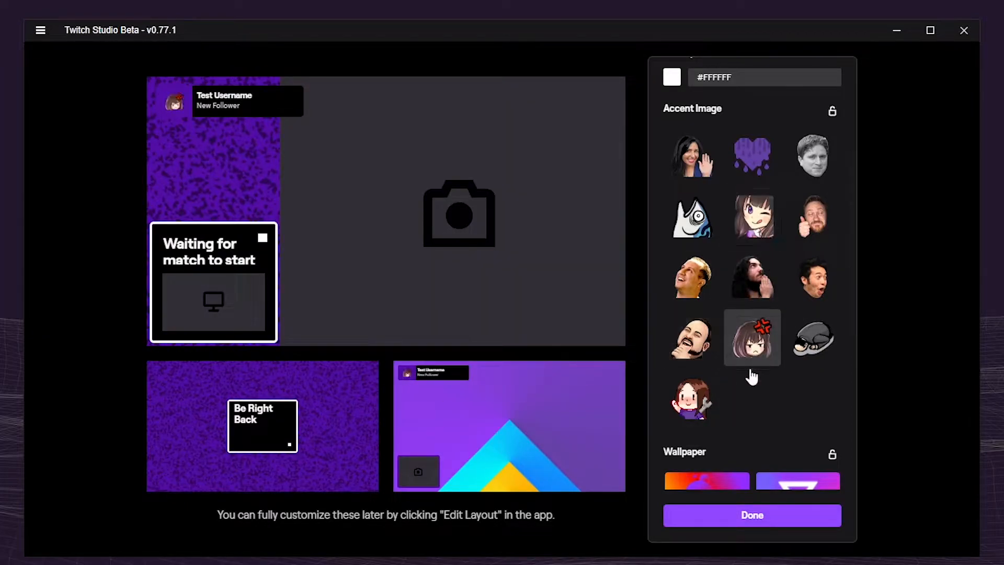
{"action": "left_click", "coordinate": [692, 405]}
Lock the accent image, try the waving woman, then unlock it and use the grayscale face
{"action": "left_click", "coordinate": [832, 111]}
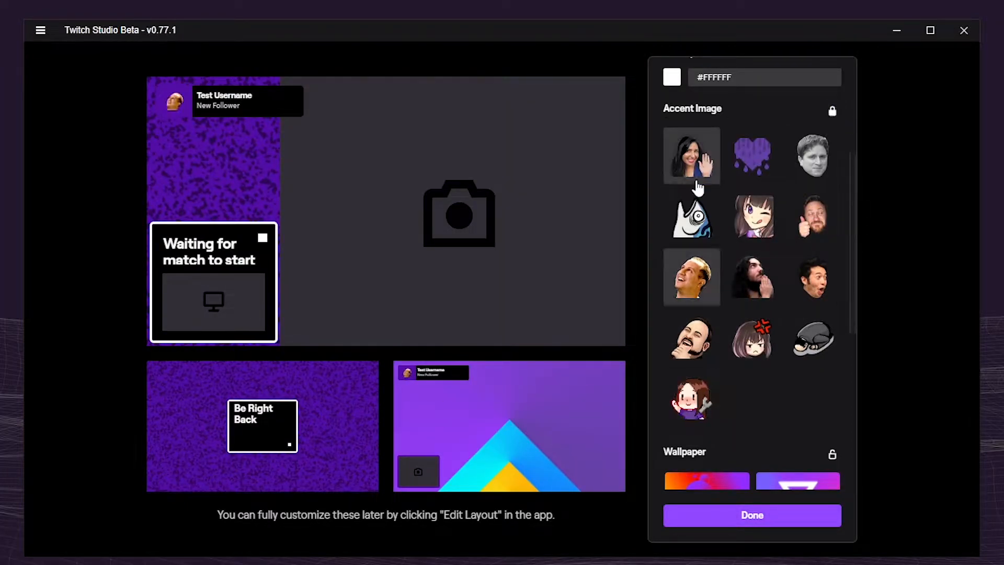
{"action": "left_click", "coordinate": [746, 209]}
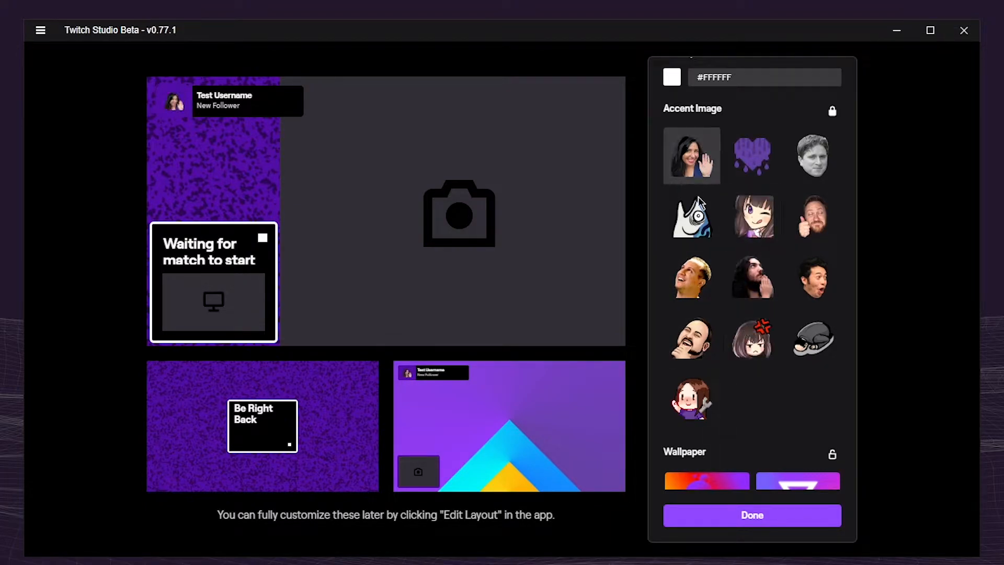
{"action": "left_click", "coordinate": [832, 111]}
Try the available wallpapers one after another and choose the pink gradient with the large circle
{"action": "scroll", "coordinate": [837, 114], "scroll_direction": "down", "scroll_amount": 4}
{"action": "left_click", "coordinate": [782, 382]}
{"action": "left_click", "coordinate": [709, 335]}
{"action": "left_click", "coordinate": [817, 324]}
{"action": "left_click", "coordinate": [790, 277]}
{"action": "left_click", "coordinate": [741, 277]}
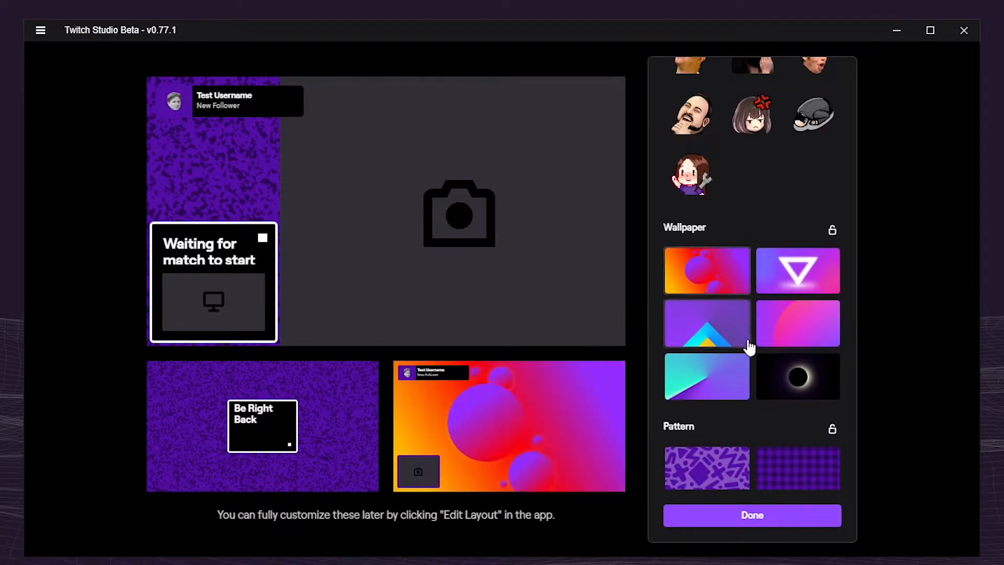
{"action": "left_click", "coordinate": [712, 393]}
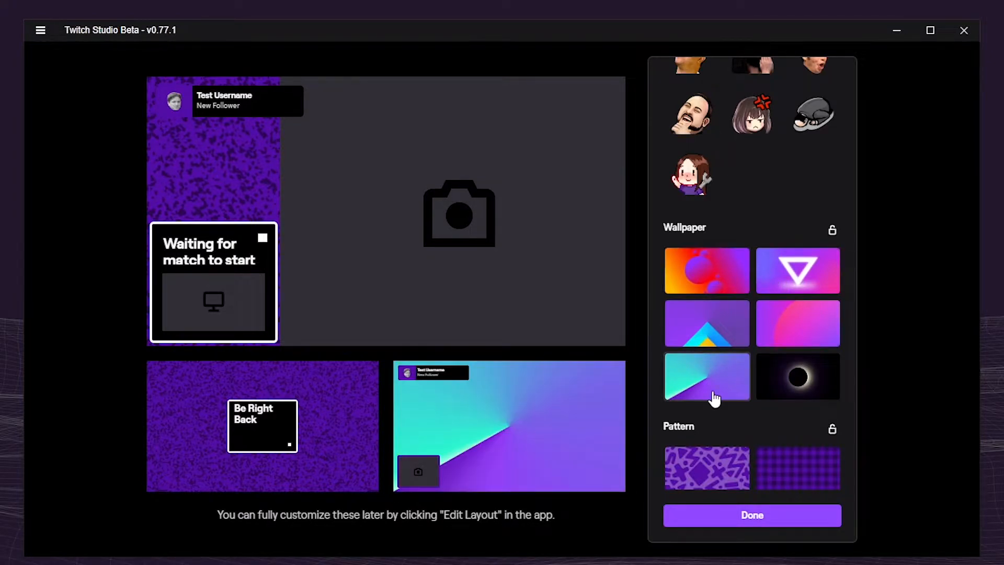
{"action": "left_click", "coordinate": [695, 327]}
{"action": "left_click", "coordinate": [789, 326]}
{"action": "left_click", "coordinate": [800, 387]}
{"action": "left_click", "coordinate": [712, 377]}
{"action": "left_click", "coordinate": [730, 284]}
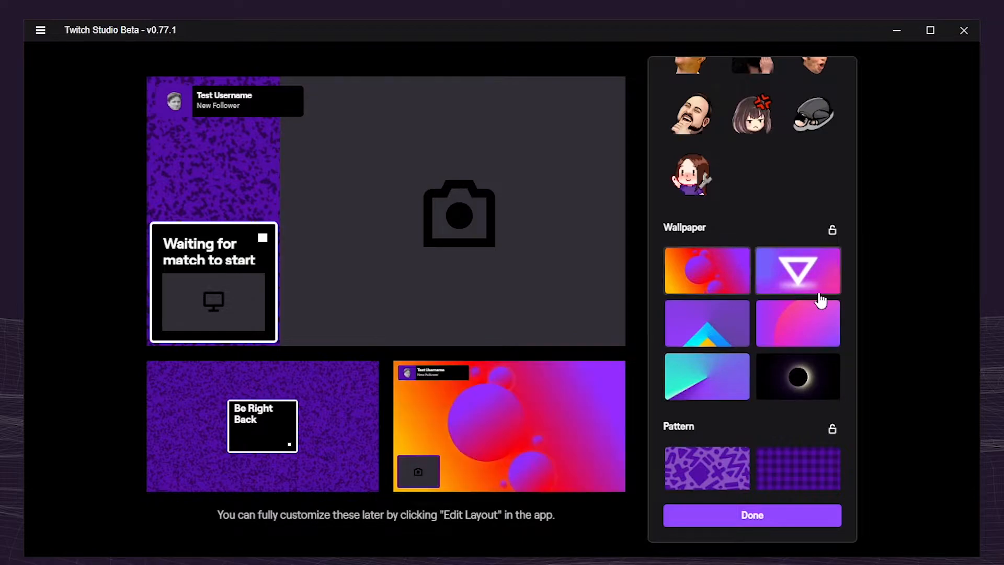
{"action": "left_click", "coordinate": [817, 289]}
{"action": "left_click", "coordinate": [810, 333]}
{"action": "left_click_drag", "start_coordinate": [529, 43], "coordinate": [991, 149]}
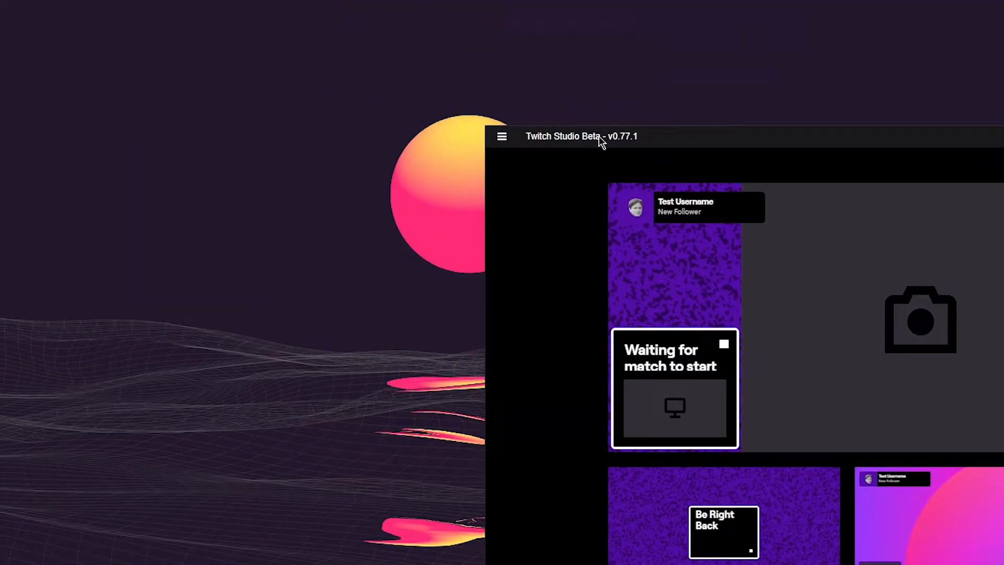
{"action": "left_click_drag", "start_coordinate": [880, 139], "coordinate": [480, 37]}
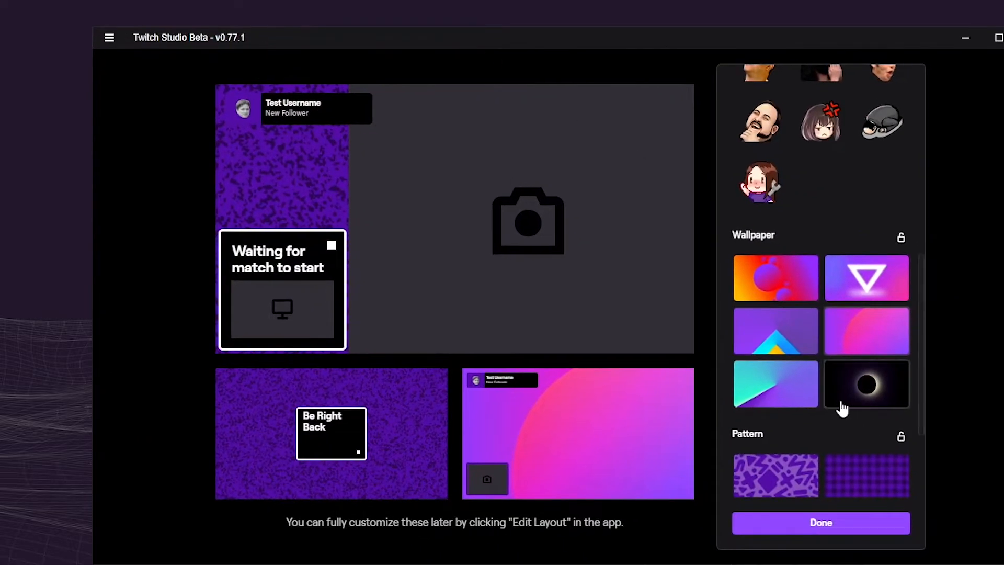
Try different background patterns on the Downtime layout, including the scattered shapes and the wavy marble pattern
{"action": "scroll", "coordinate": [843, 408], "scroll_direction": "down", "scroll_amount": 3}
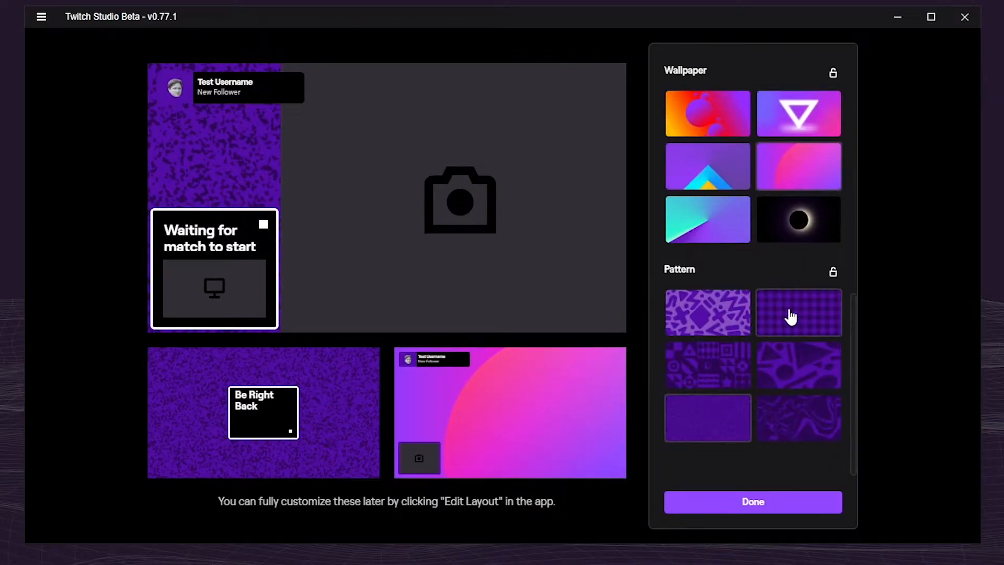
{"action": "left_click", "coordinate": [790, 314]}
{"action": "left_click", "coordinate": [711, 315]}
{"action": "left_click", "coordinate": [718, 414]}
{"action": "left_click", "coordinate": [783, 387]}
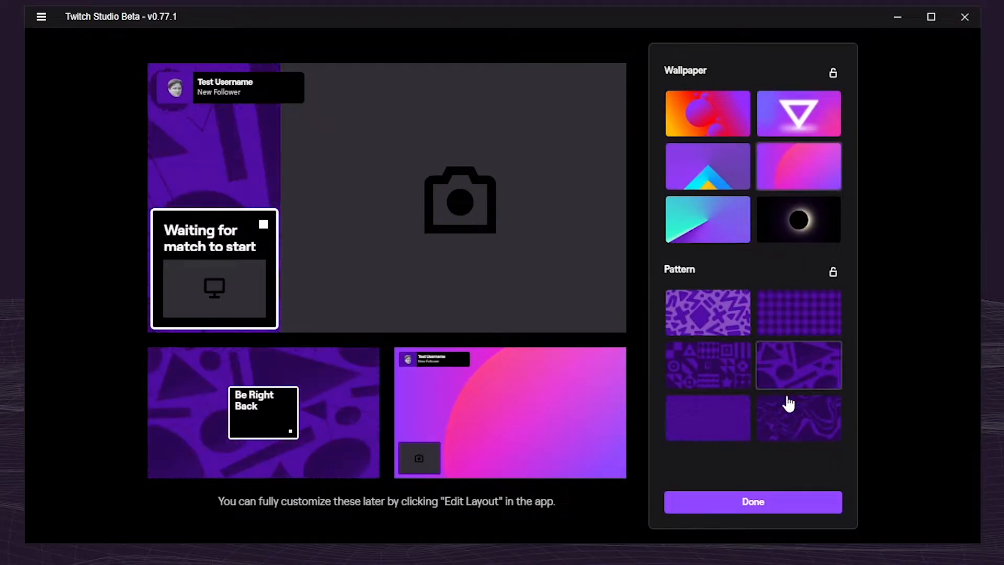
{"action": "left_click", "coordinate": [799, 424]}
{"action": "left_click", "coordinate": [721, 374]}
{"action": "left_click", "coordinate": [798, 399]}
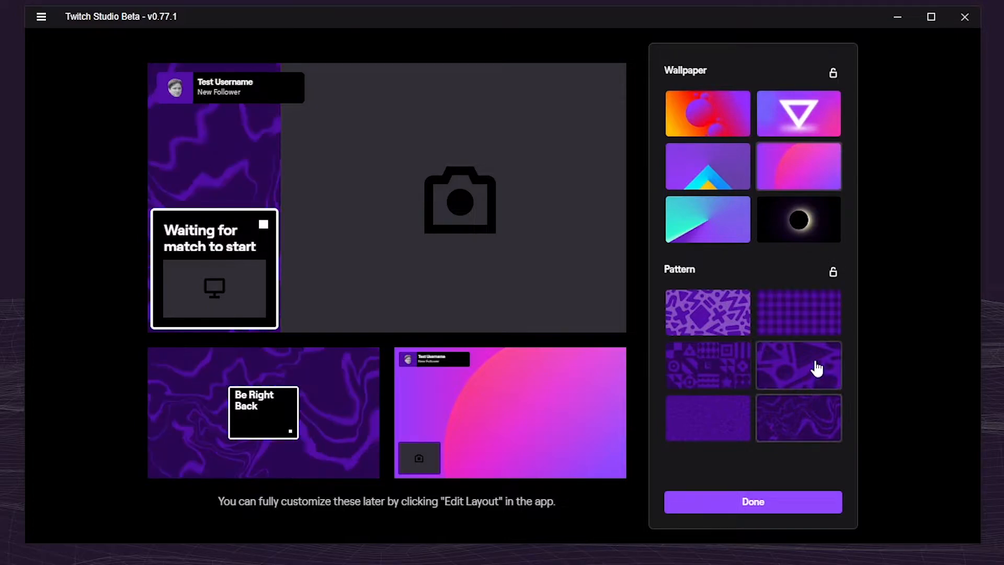
Enlarge the Be Right Back layout and compare more patterns on it, choosing the one with dark triangles and circles
{"action": "left_click", "coordinate": [311, 403]}
{"action": "left_click", "coordinate": [718, 314]}
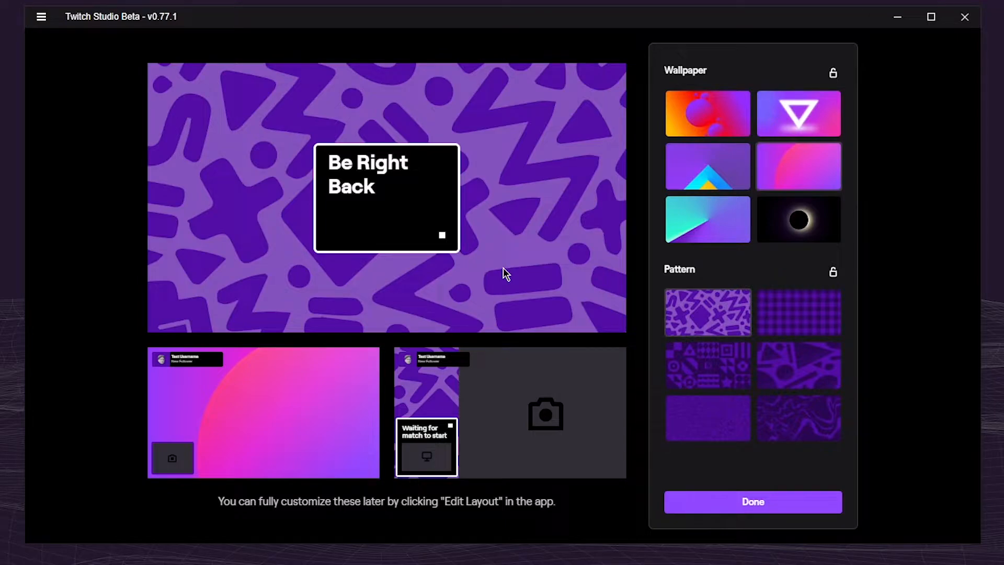
{"action": "left_click", "coordinate": [808, 426]}
{"action": "left_click", "coordinate": [704, 414]}
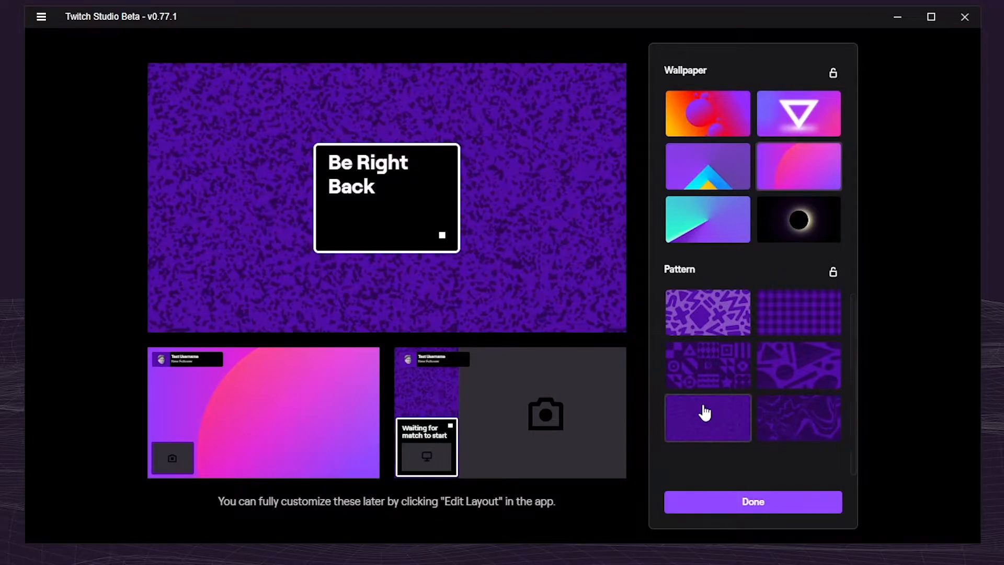
{"action": "left_click", "coordinate": [707, 352]}
{"action": "left_click", "coordinate": [814, 350]}
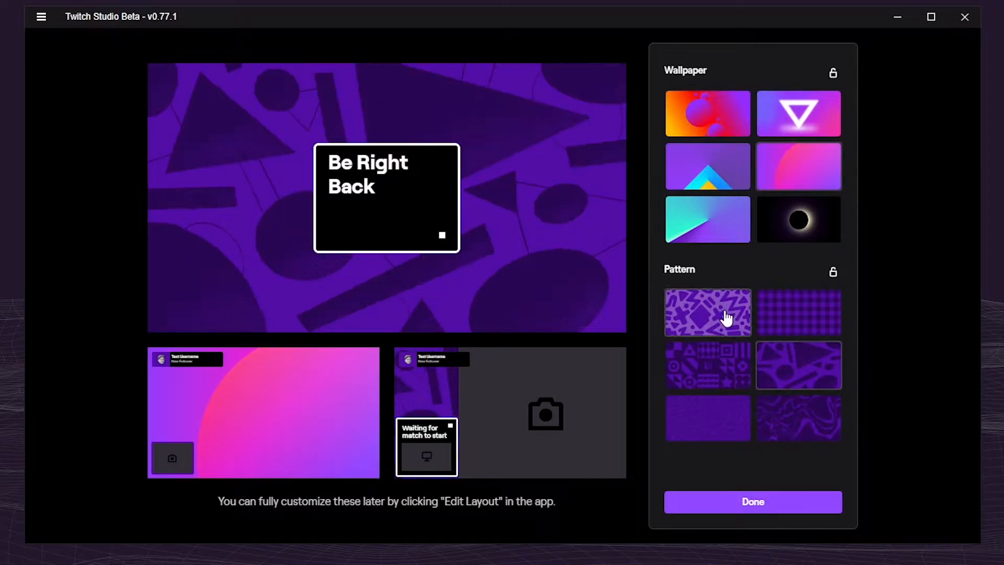
Finish the brand asset customization and continue to the stream quality settings
{"action": "left_click", "coordinate": [775, 504]}
{"action": "left_click", "coordinate": [775, 504]}
{"action": "left_click", "coordinate": [621, 522]}
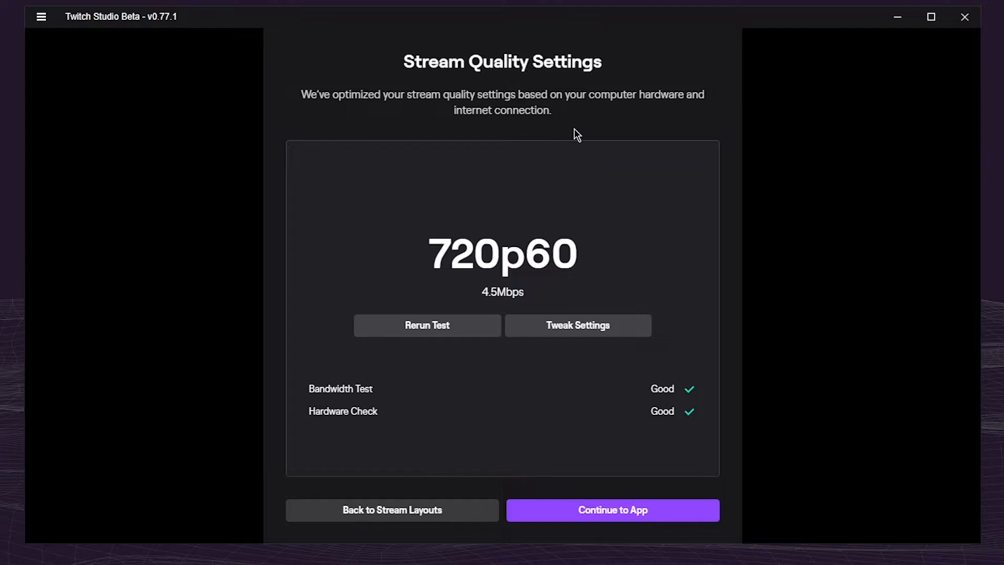
Open the encoder tuning settings, look through them and select Nvidia NVENC as the encoder
{"action": "left_click", "coordinate": [549, 330]}
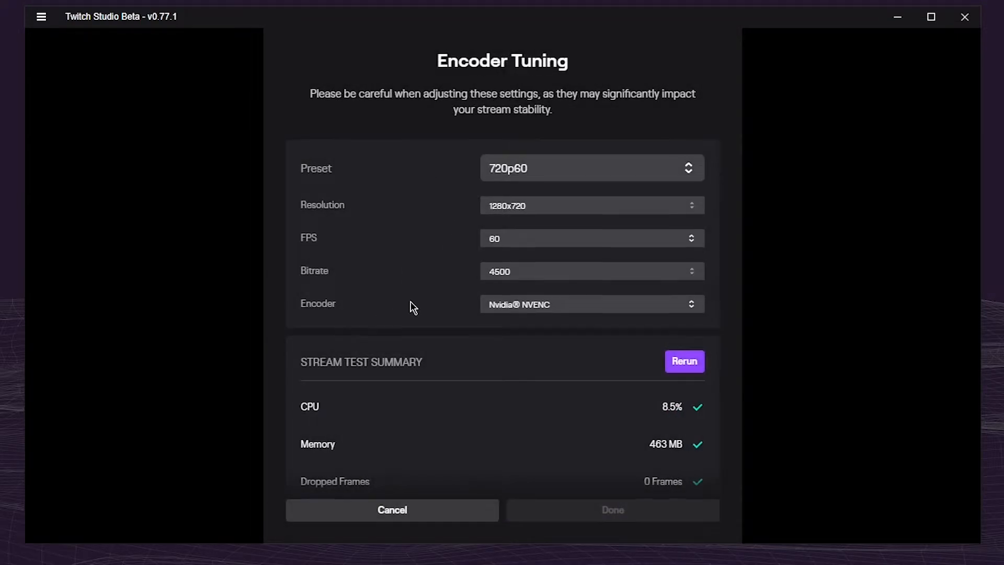
{"action": "scroll", "coordinate": [429, 325], "scroll_direction": "down", "scroll_amount": 2}
{"action": "scroll", "coordinate": [427, 362], "scroll_direction": "up", "scroll_amount": 2}
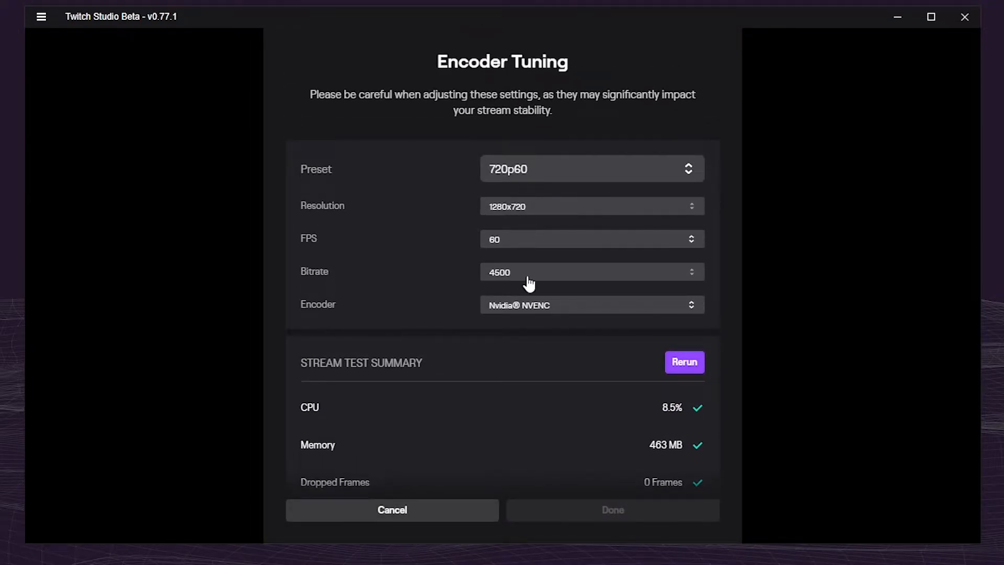
{"action": "left_click", "coordinate": [523, 305]}
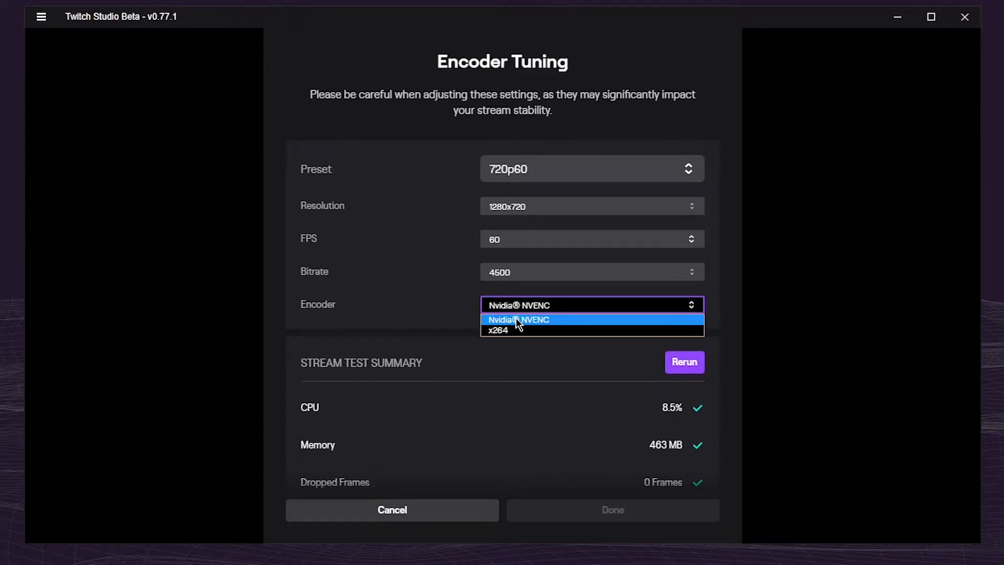
{"action": "left_click", "coordinate": [519, 320]}
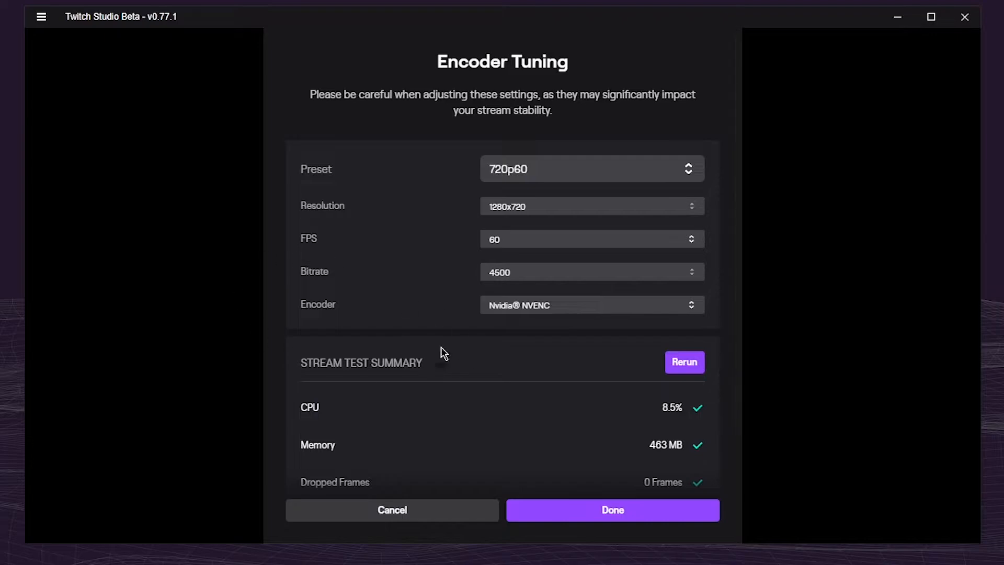
Try the x264 encoder, dismiss its warning and switch back to Nvidia NVENC
{"action": "left_click", "coordinate": [558, 314]}
{"action": "left_click", "coordinate": [547, 334]}
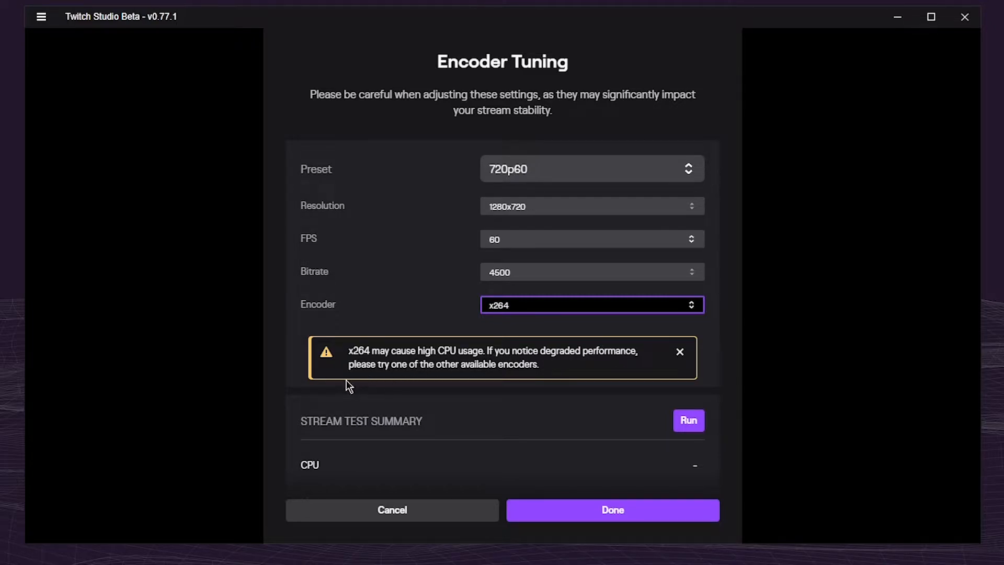
{"action": "left_click", "coordinate": [681, 354]}
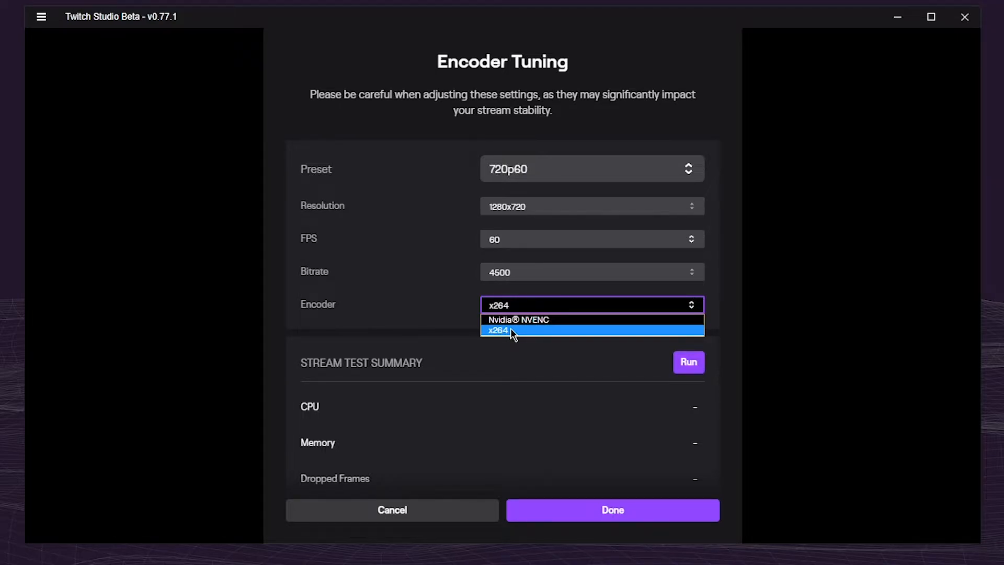
{"action": "left_click", "coordinate": [538, 320]}
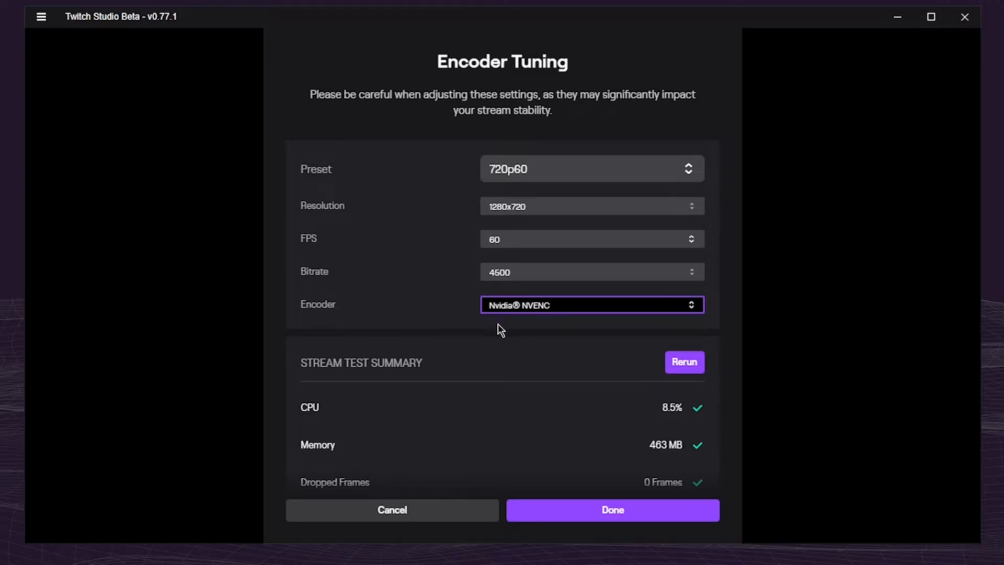
{"action": "left_click", "coordinate": [626, 306]}
{"action": "left_click", "coordinate": [541, 323]}
Set the encoder preset to 1080p60 and look through the available resolution, FPS and bitrate options
{"action": "left_click", "coordinate": [555, 174]}
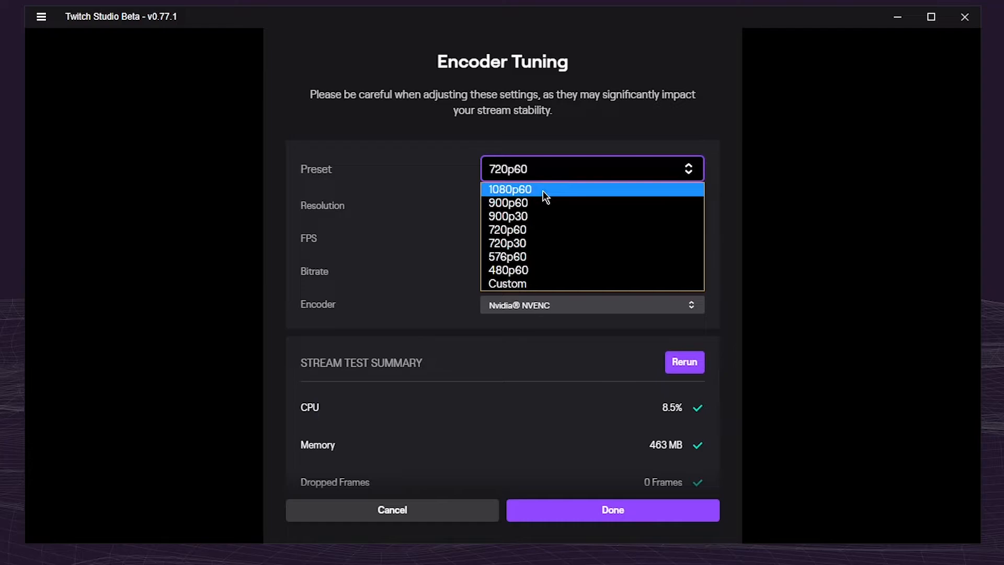
{"action": "left_click", "coordinate": [527, 191]}
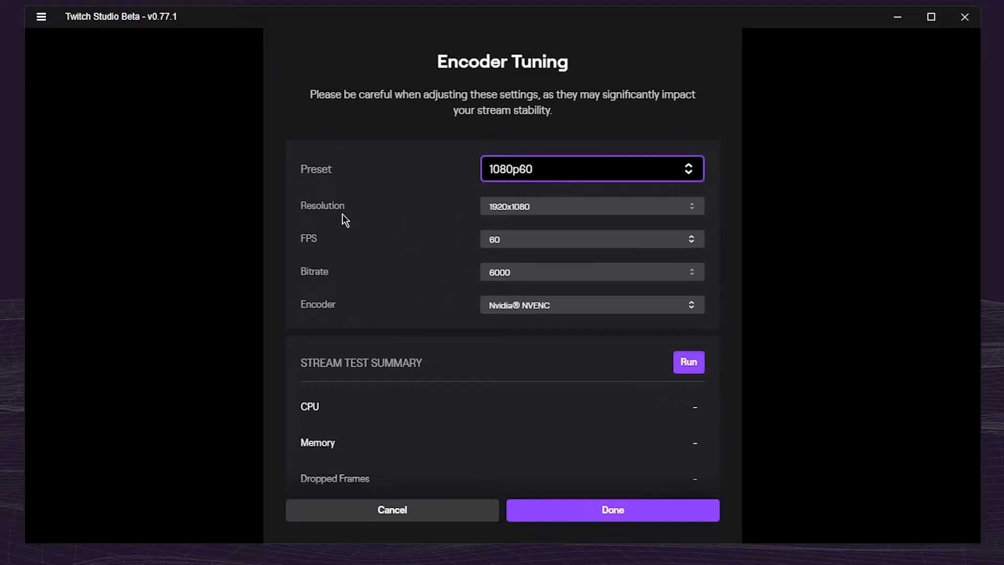
{"action": "left_click", "coordinate": [695, 206]}
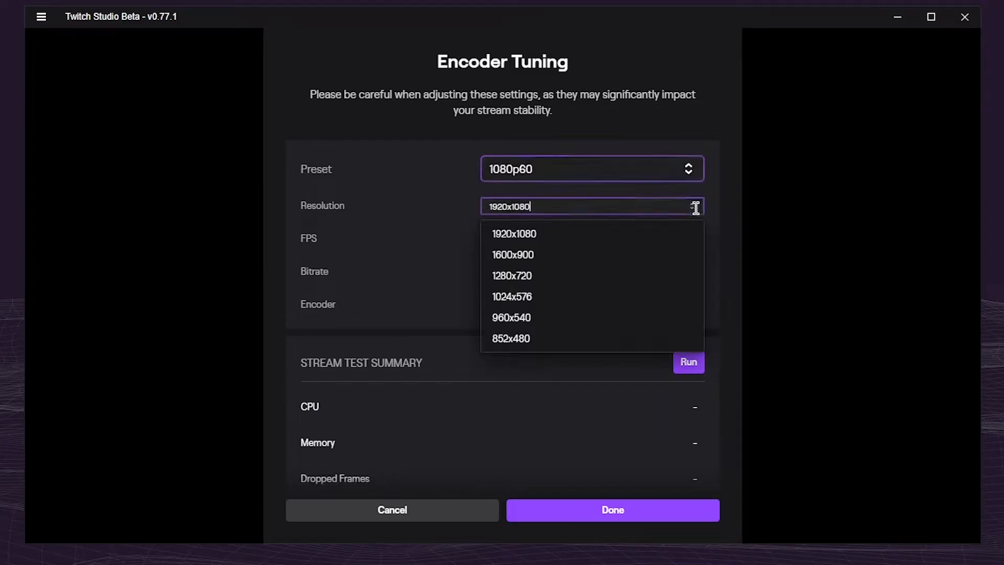
{"action": "scroll", "coordinate": [526, 306], "scroll_direction": "down", "scroll_amount": 1}
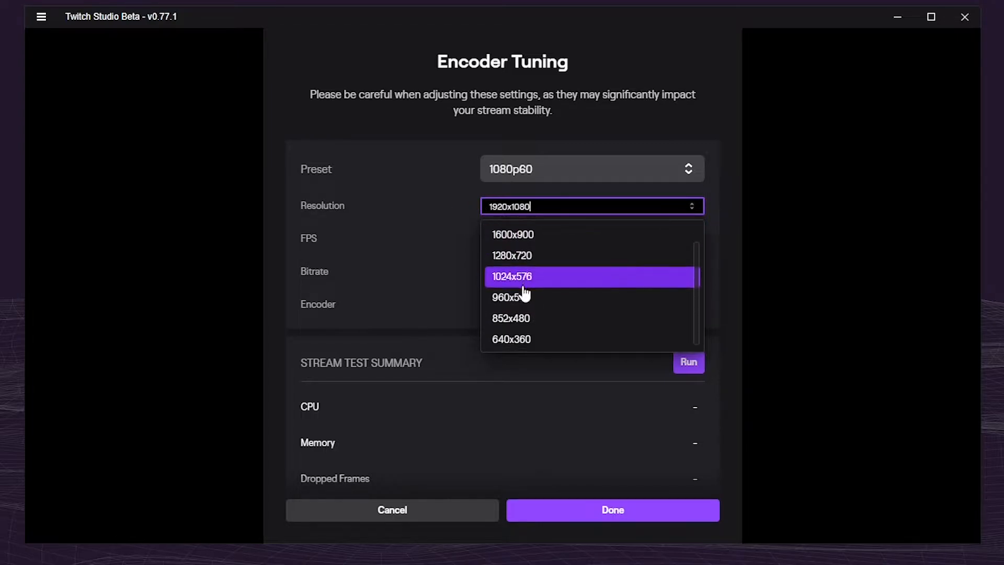
{"action": "left_click", "coordinate": [417, 218]}
{"action": "left_click", "coordinate": [513, 238]}
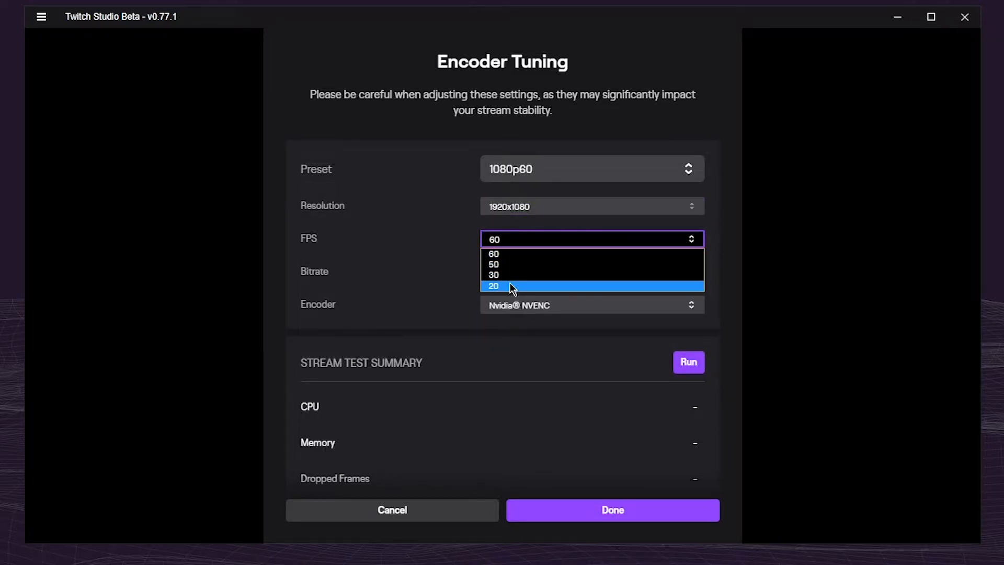
{"action": "left_click", "coordinate": [422, 239]}
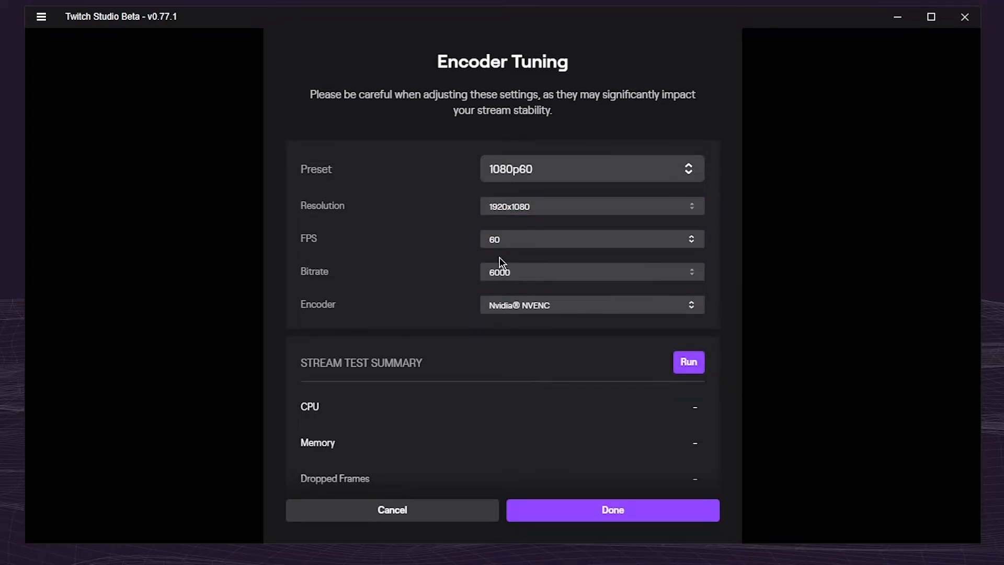
{"action": "left_click", "coordinate": [555, 280]}
{"action": "scroll", "coordinate": [539, 377], "scroll_direction": "down", "scroll_amount": 2}
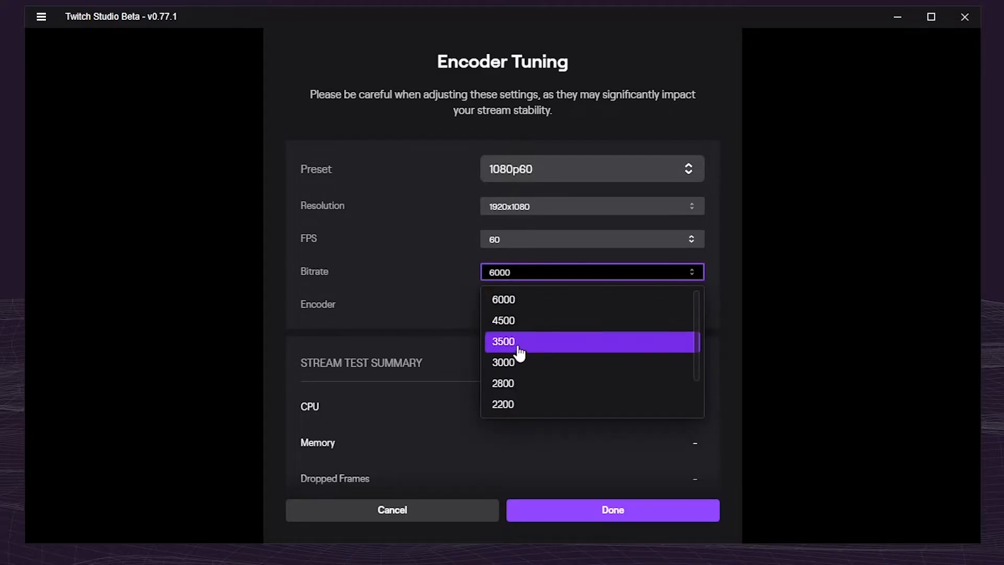
{"action": "scroll", "coordinate": [533, 313], "scroll_direction": "up", "scroll_amount": 2}
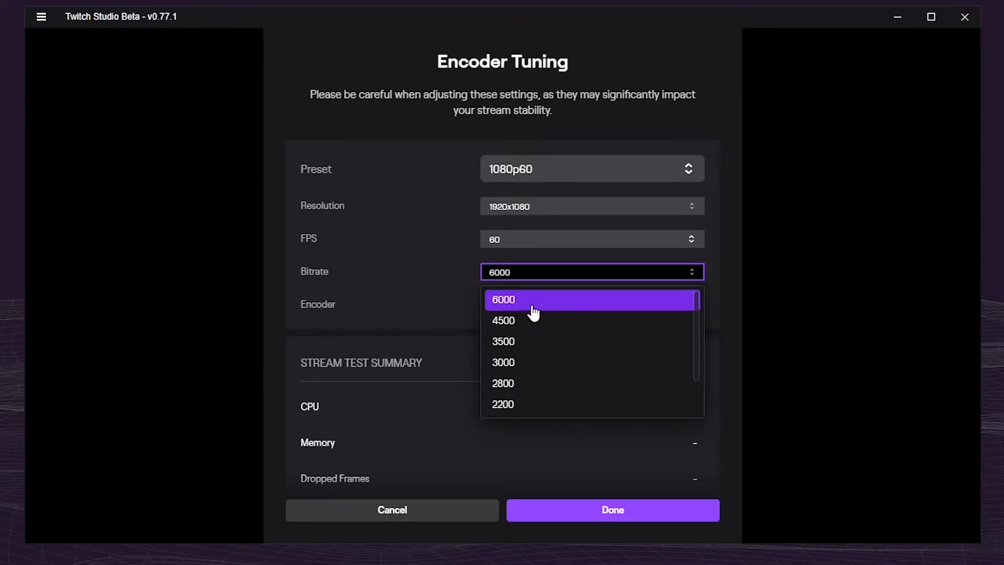
{"action": "left_click", "coordinate": [374, 310]}
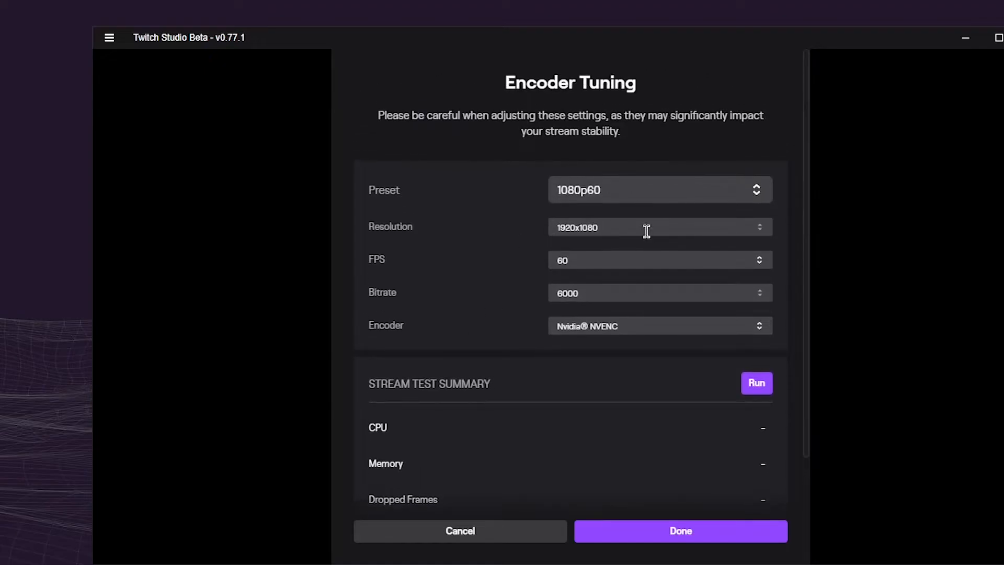
Run the stream test on the 1080p60 settings and compare the encoder FPS with the FPS setting, keeping it at 60
{"action": "scroll", "coordinate": [521, 294], "scroll_direction": "down", "scroll_amount": 2}
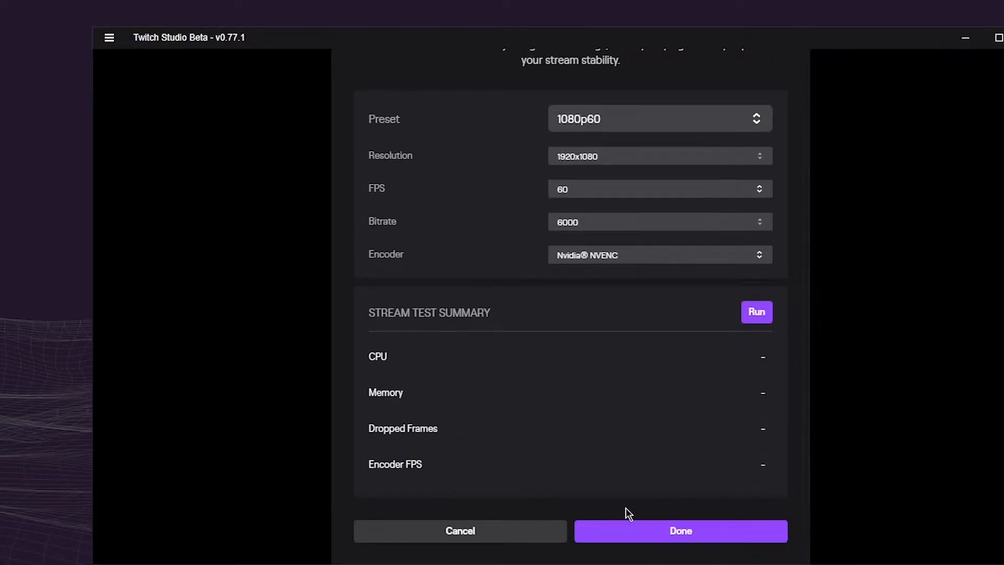
{"action": "left_click", "coordinate": [757, 312]}
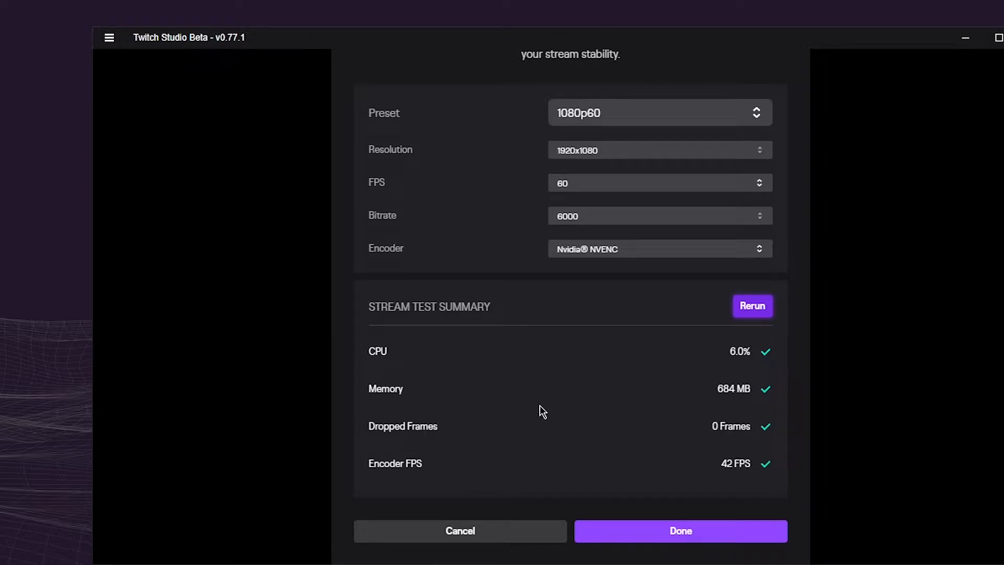
{"action": "left_click", "coordinate": [573, 184]}
{"action": "left_click", "coordinate": [573, 200]}
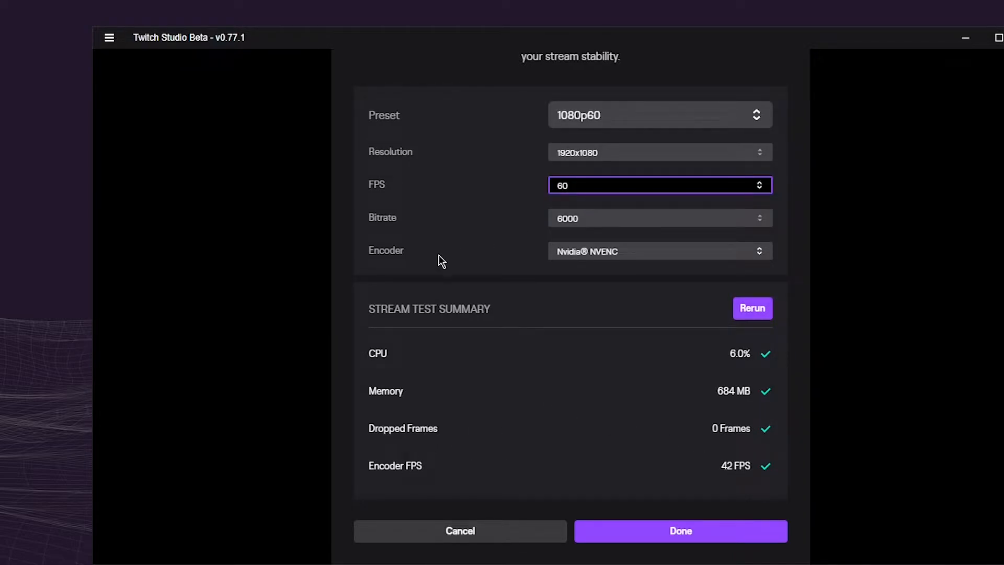
{"action": "left_click", "coordinate": [762, 469]}
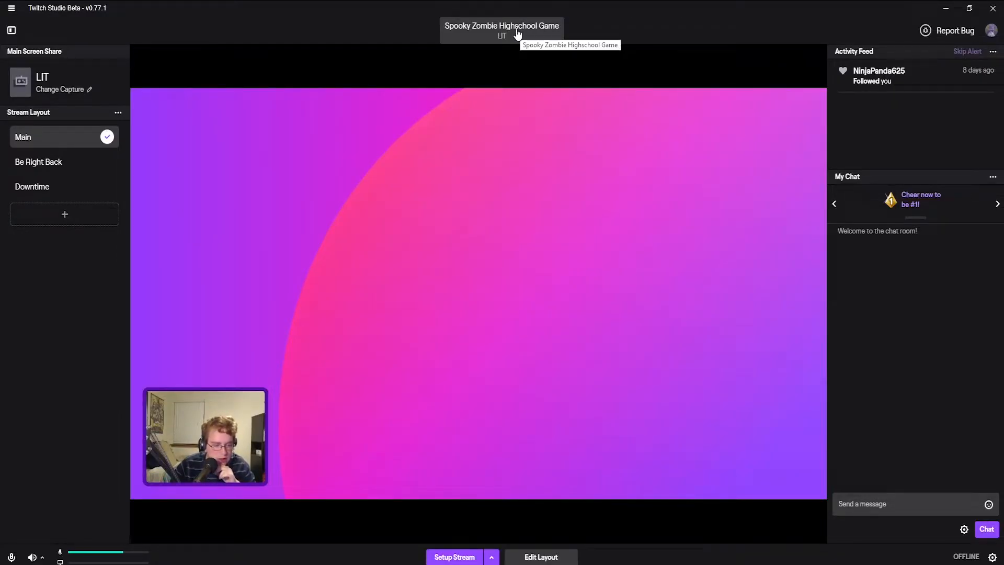
Look over the column display options and the chat settings of the main window
{"action": "left_click", "coordinate": [11, 30]}
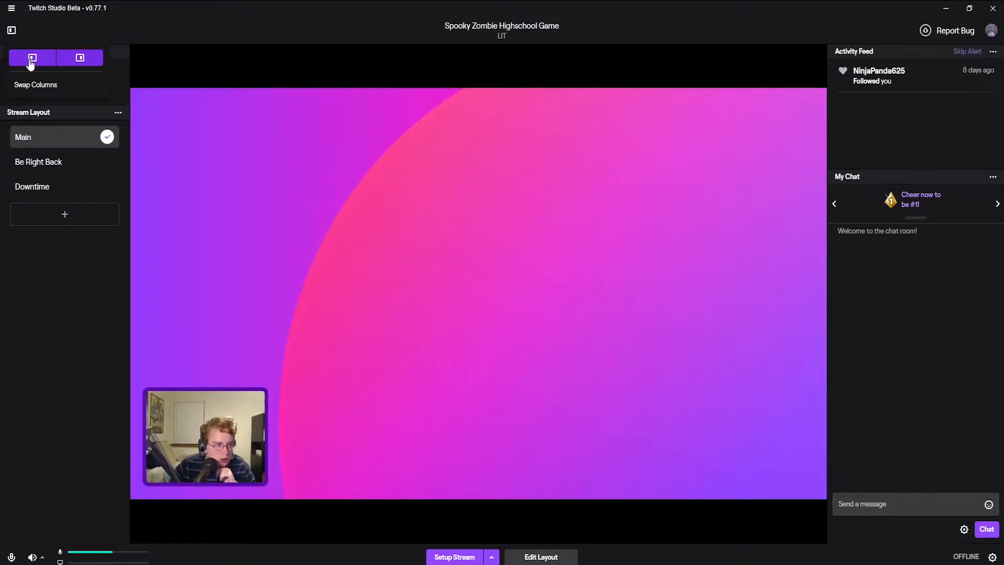
{"action": "left_click", "coordinate": [12, 30]}
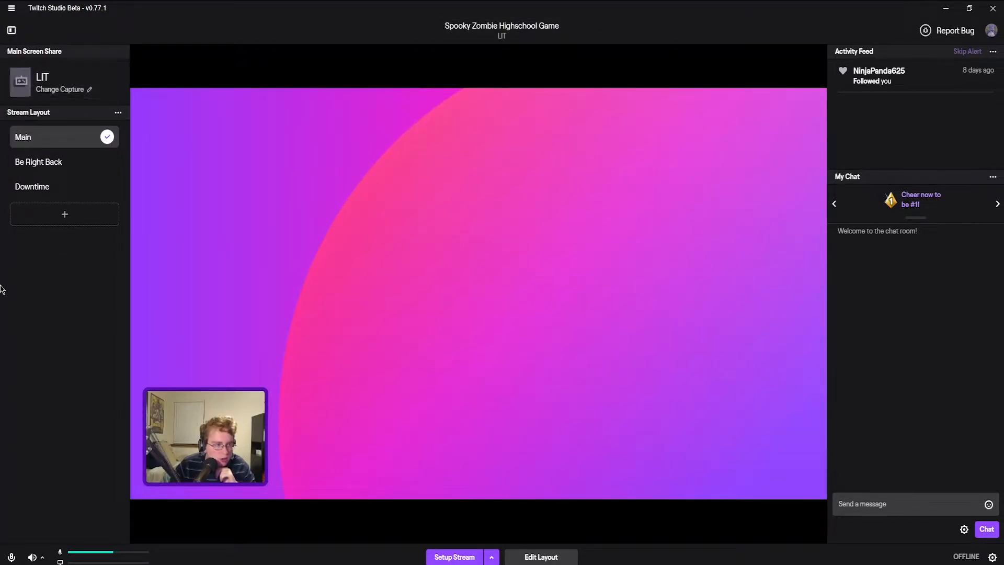
{"action": "left_click", "coordinate": [11, 30]}
{"action": "left_click", "coordinate": [77, 64]}
{"action": "left_click", "coordinate": [79, 66]}
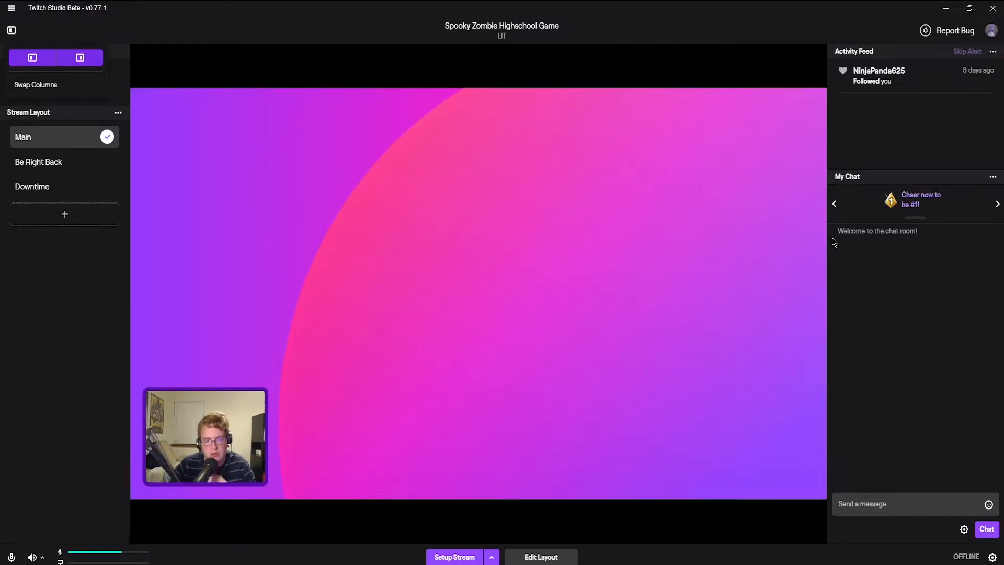
{"action": "left_click", "coordinate": [906, 113]}
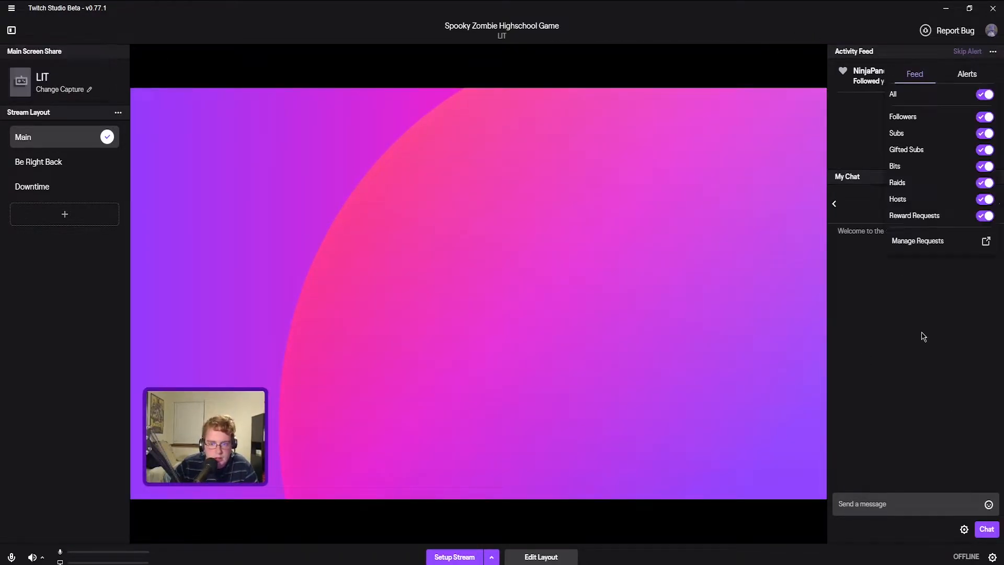
{"action": "left_click", "coordinate": [964, 529]}
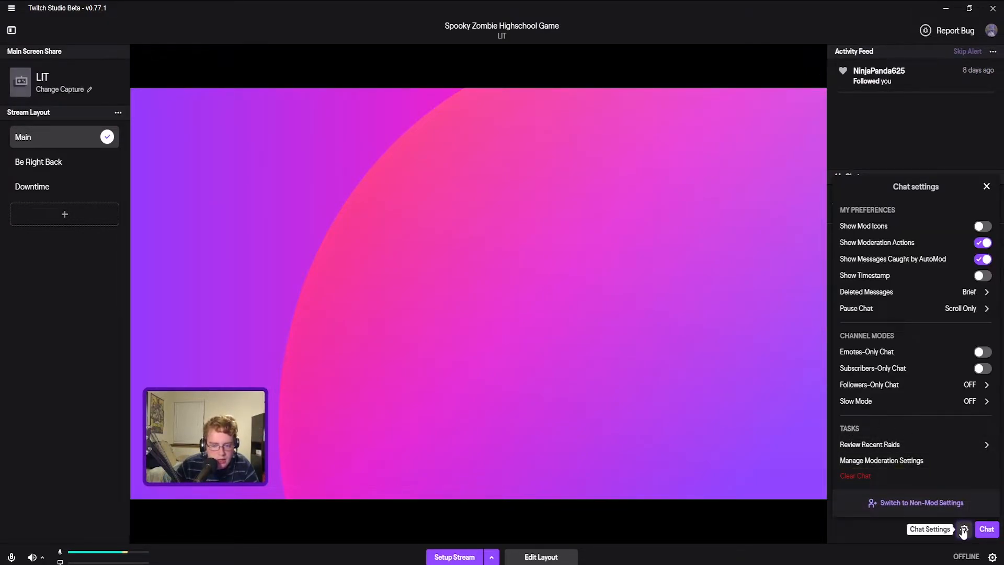
{"action": "left_click", "coordinate": [964, 530]}
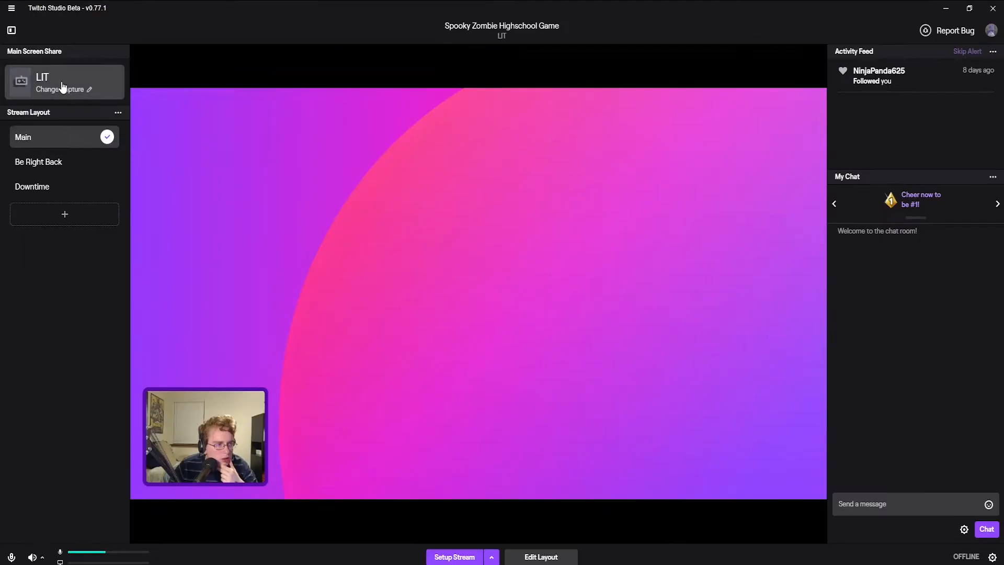
Check the primary screen share sources, cancel the selection and switch away from the studio window to get Monster Prom running
{"action": "left_click", "coordinate": [59, 89]}
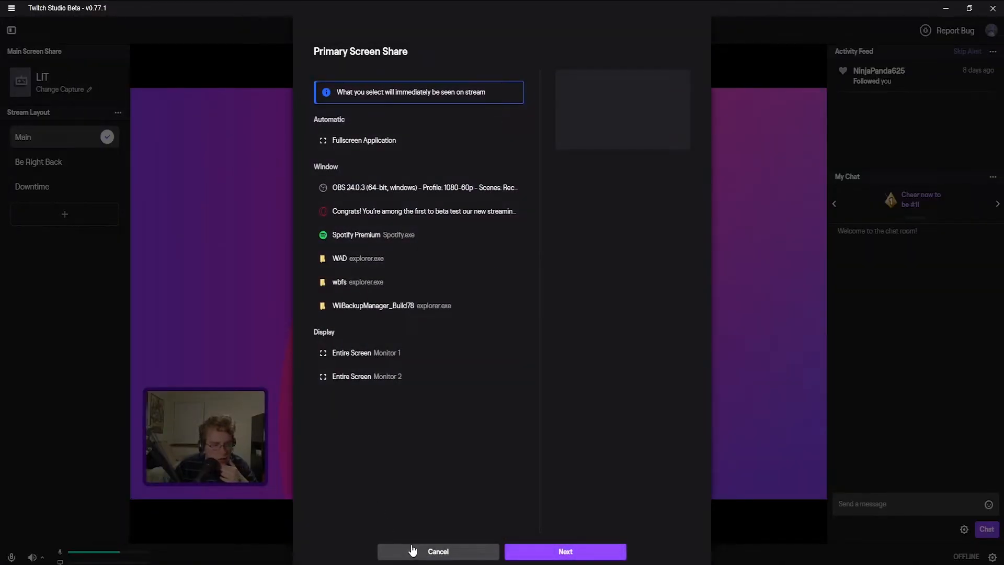
{"action": "left_click", "coordinate": [412, 552]}
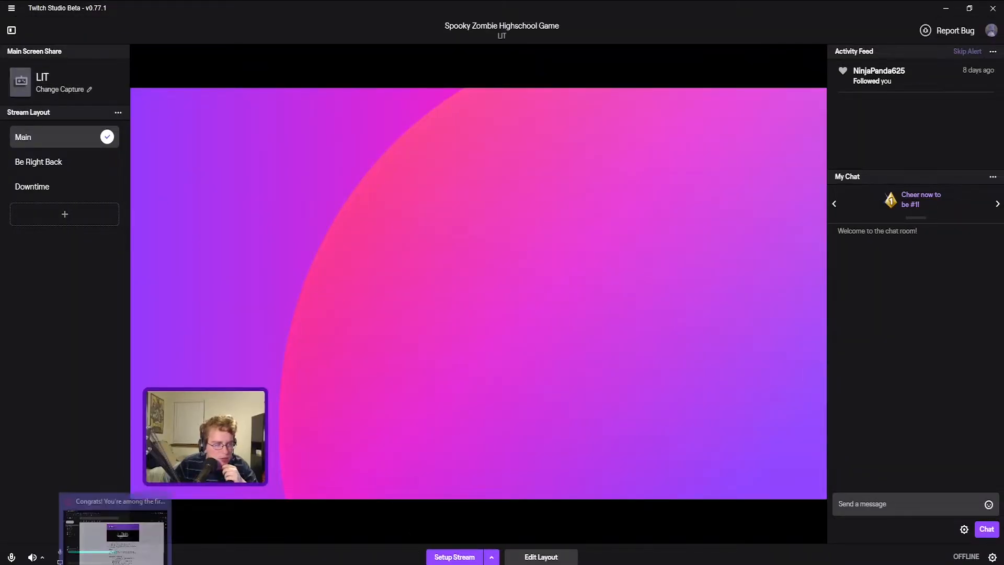
{"action": "left_click", "coordinate": [137, 527]}
{"action": "left_click", "coordinate": [138, 554]}
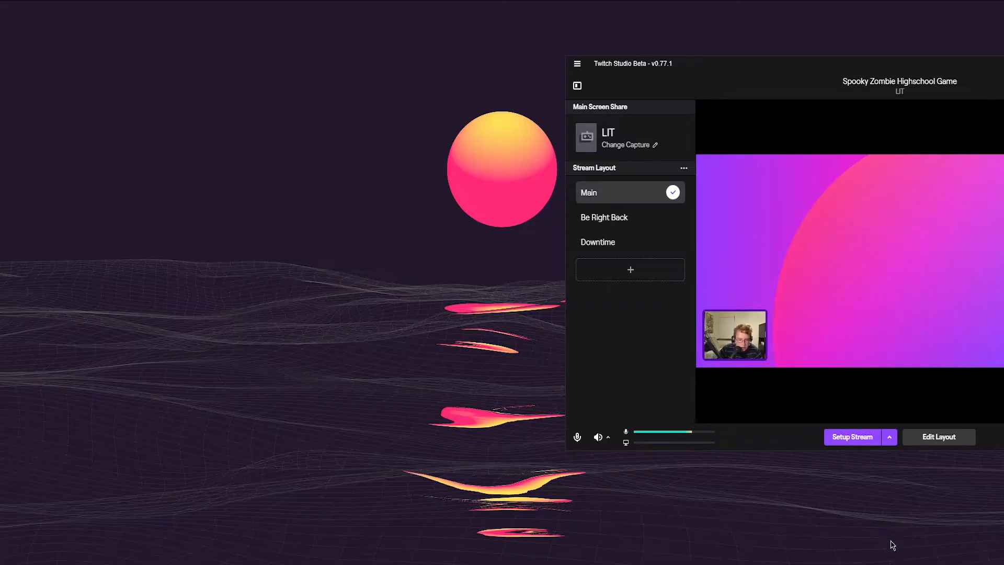
{"action": "key", "text": "super"}
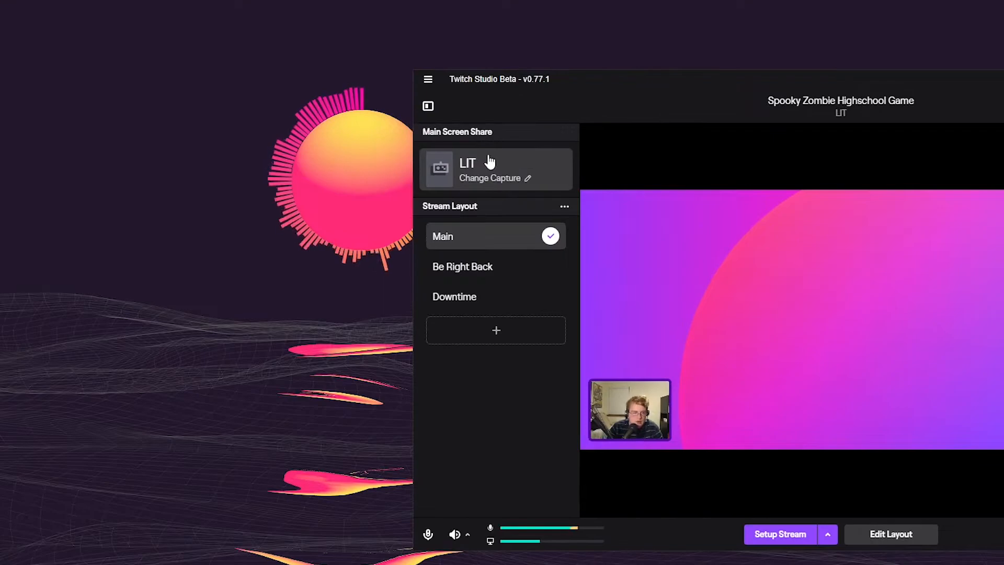
Choose the Monster Prom window as the primary screen share and continue to the stream info
{"action": "left_click", "coordinate": [500, 178]}
{"action": "scroll", "coordinate": [688, 304], "scroll_direction": "down", "scroll_amount": 2}
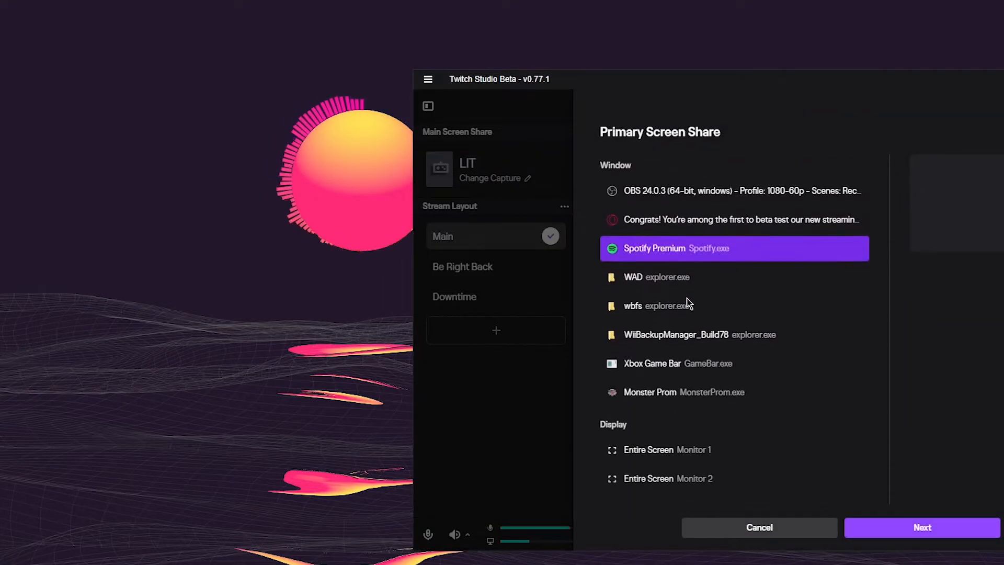
{"action": "left_click", "coordinate": [691, 398]}
{"action": "left_click", "coordinate": [941, 531]}
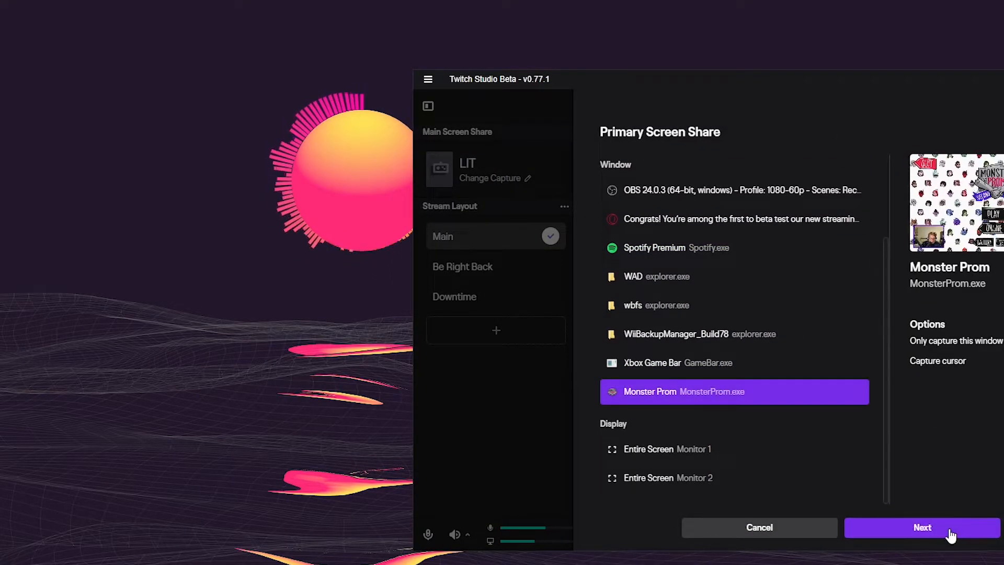
{"action": "left_click_drag", "start_coordinate": [587, 84], "coordinate": [380, 59]}
Try changing the stream category to Monster Prom in the stream info
{"action": "left_click", "coordinate": [569, 312]}
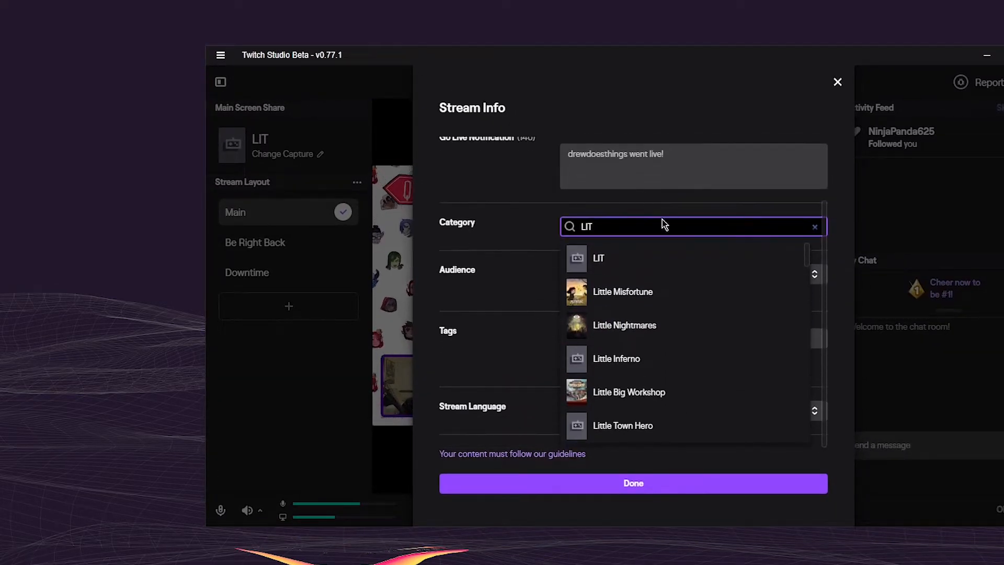
{"action": "left_click", "coordinate": [816, 227]}
{"action": "type", "text": "Monster Prom"}
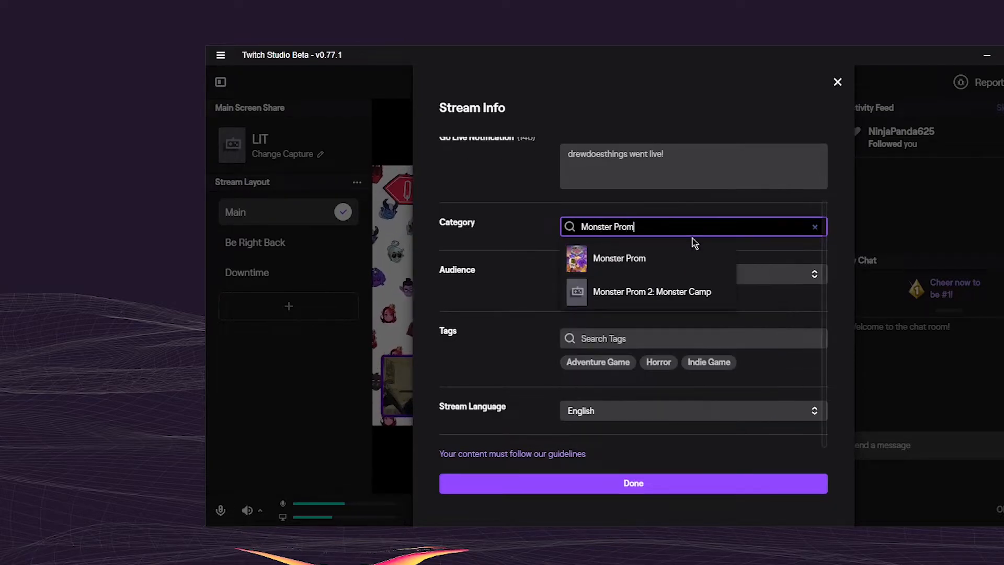
{"action": "left_click", "coordinate": [662, 267]}
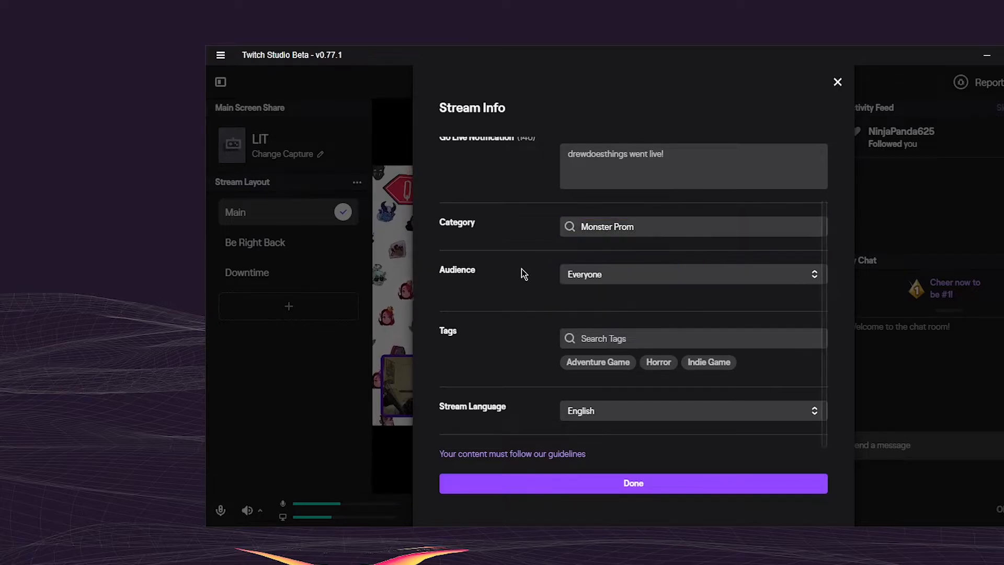
Review the upper fields of the stream info and close the form without saving
{"action": "scroll", "coordinate": [521, 335], "scroll_direction": "up", "scroll_amount": 2}
{"action": "left_click_drag", "start_coordinate": [698, 165], "coordinate": [512, 150]}
{"action": "left_click", "coordinate": [487, 233]}
{"action": "left_click", "coordinate": [838, 82]}
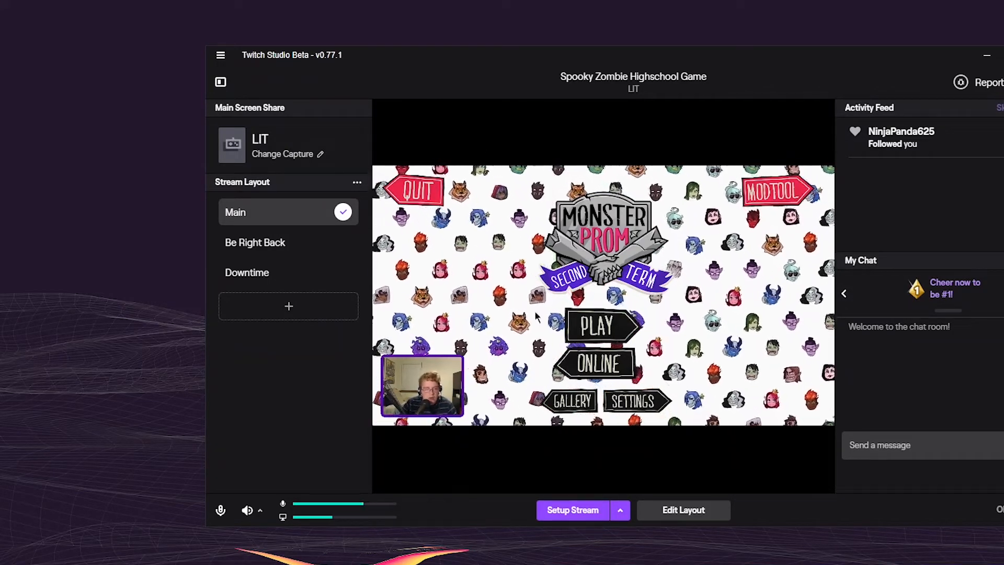
Reopen the primary screen share sources, review them, and switch the only-capture-this-window option on and back off
{"action": "left_click", "coordinate": [298, 155]}
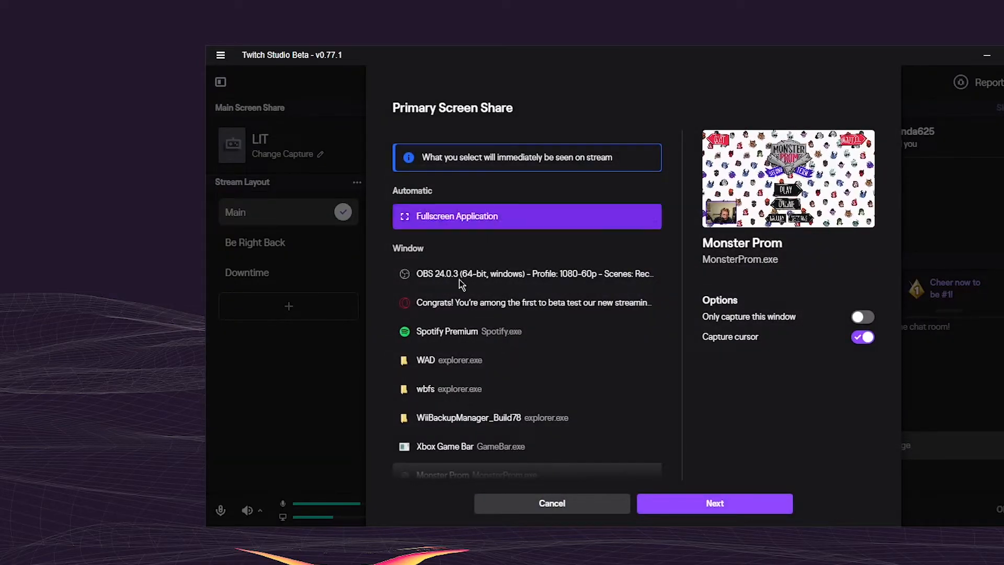
{"action": "scroll", "coordinate": [460, 291], "scroll_direction": "down", "scroll_amount": 2}
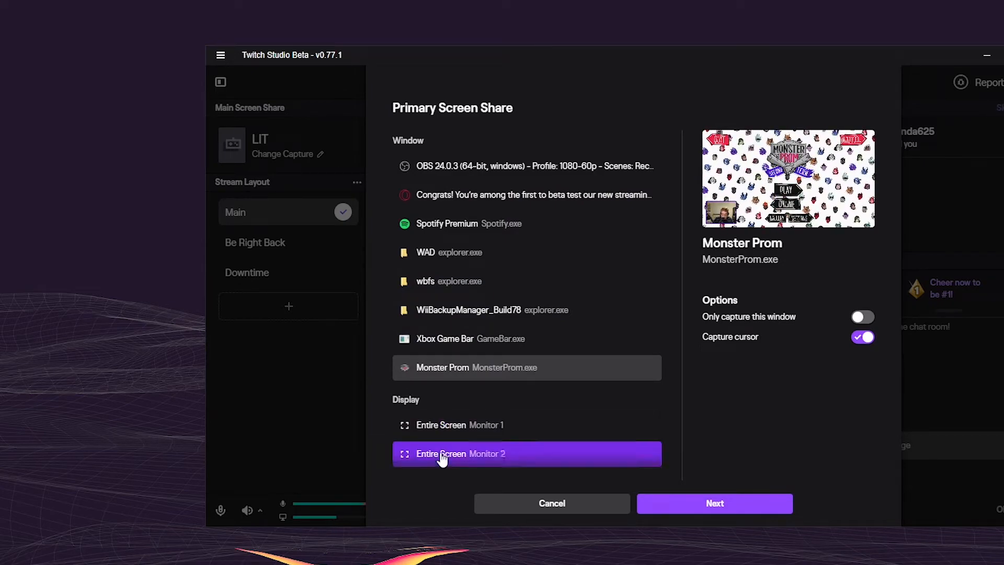
{"action": "scroll", "coordinate": [434, 191], "scroll_direction": "up", "scroll_amount": 2}
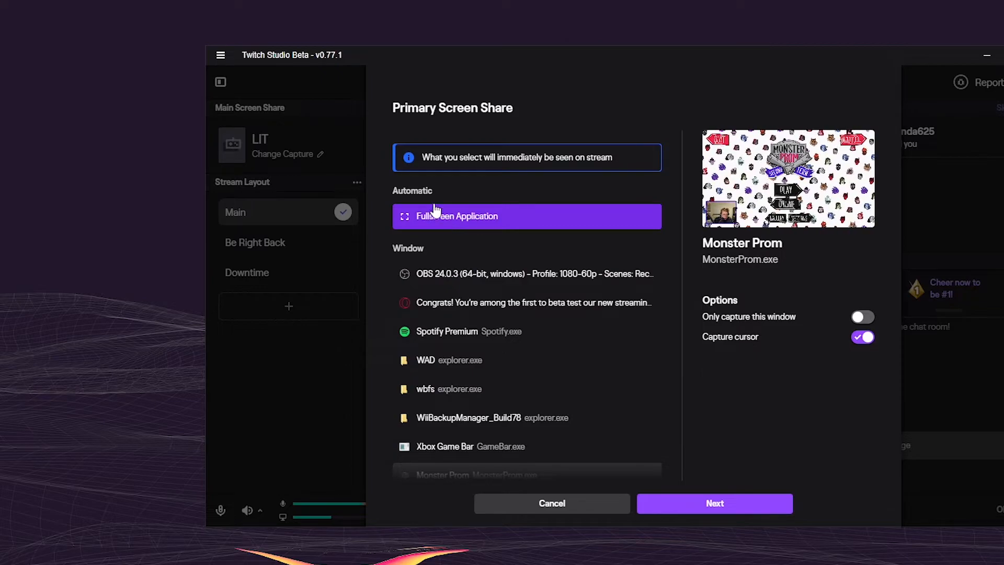
{"action": "left_click", "coordinate": [864, 321]}
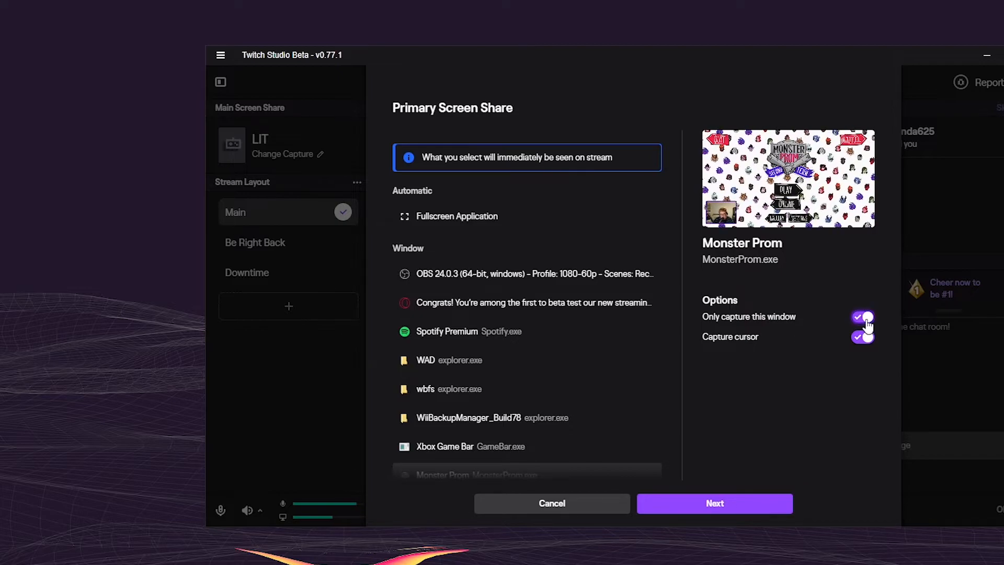
{"action": "left_click", "coordinate": [867, 323]}
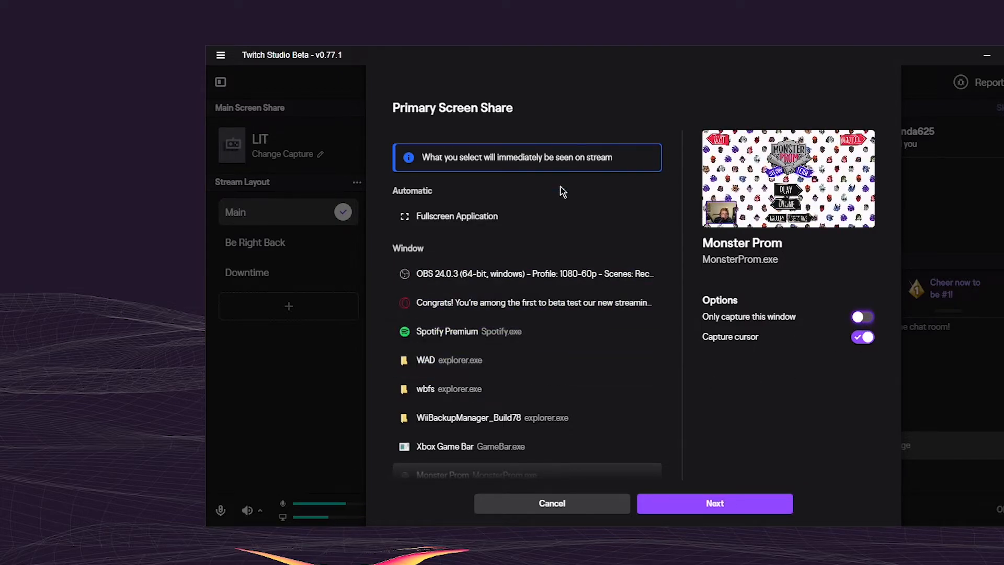
Preview the entire Monitor 1 as the source, switch its cursor capture off and on, and reselect the Monster Prom window
{"action": "scroll", "coordinate": [511, 280], "scroll_direction": "down", "scroll_amount": 3}
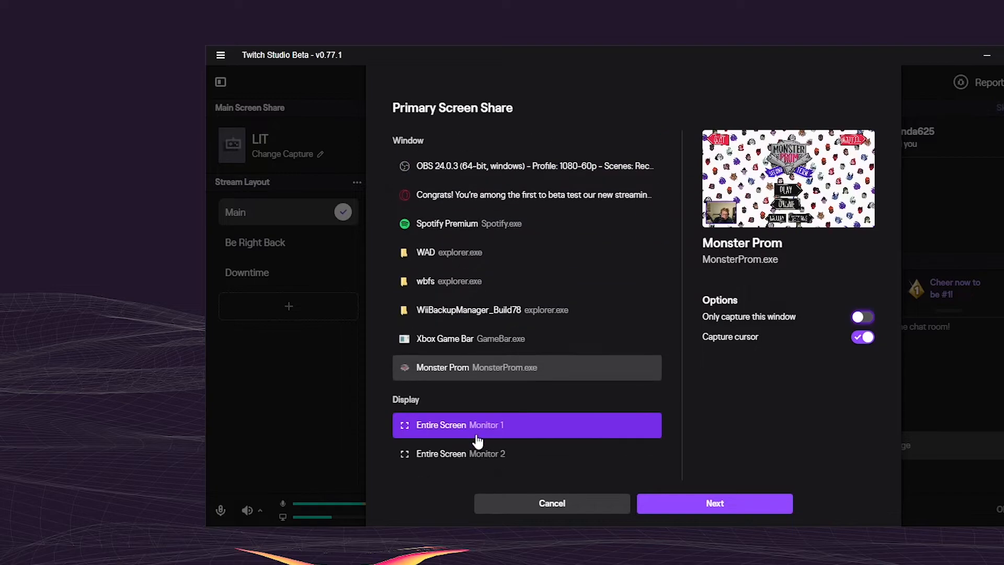
{"action": "left_click", "coordinate": [478, 426]}
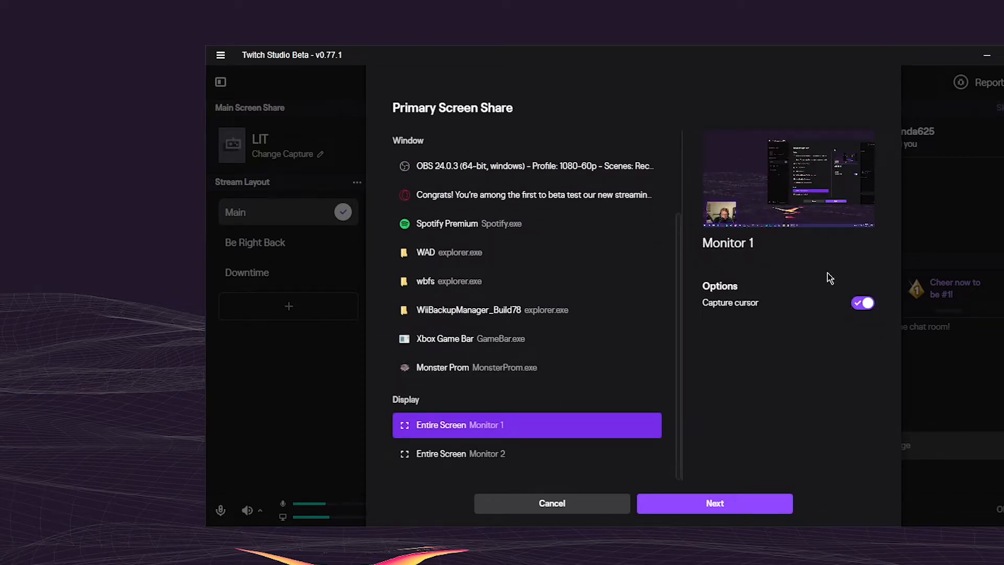
{"action": "left_click", "coordinate": [866, 305]}
{"action": "left_click", "coordinate": [865, 305]}
{"action": "scroll", "coordinate": [617, 322], "scroll_direction": "up", "scroll_amount": 1}
{"action": "scroll", "coordinate": [531, 253], "scroll_direction": "up", "scroll_amount": 2}
{"action": "scroll", "coordinate": [534, 340], "scroll_direction": "down", "scroll_amount": 4}
{"action": "left_click", "coordinate": [518, 369]}
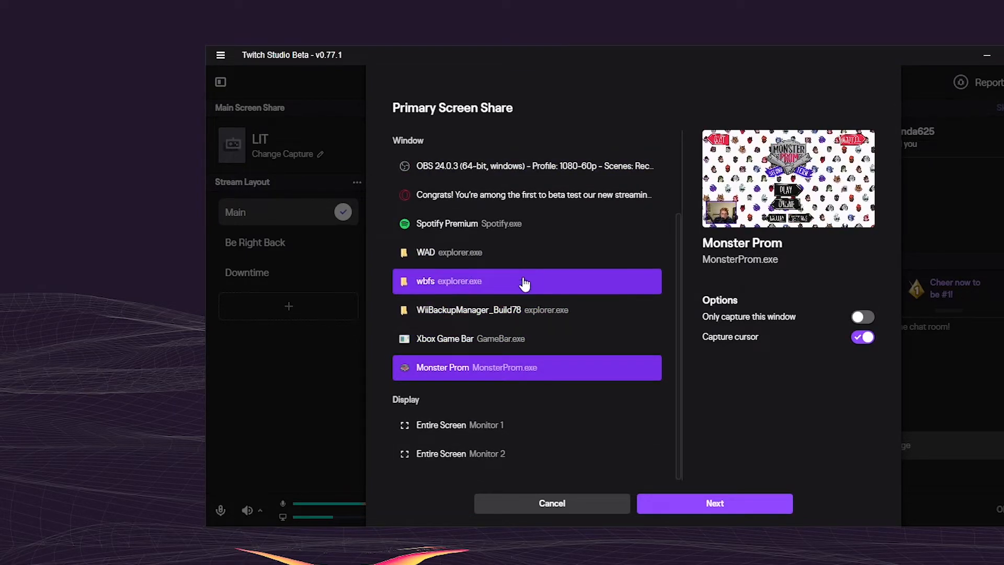
Preview the Spotify Premium, WAD, Xbox Game Bar and Monster Prom windows as possible screen share sources
{"action": "left_click", "coordinate": [518, 224]}
{"action": "left_click", "coordinate": [485, 250]}
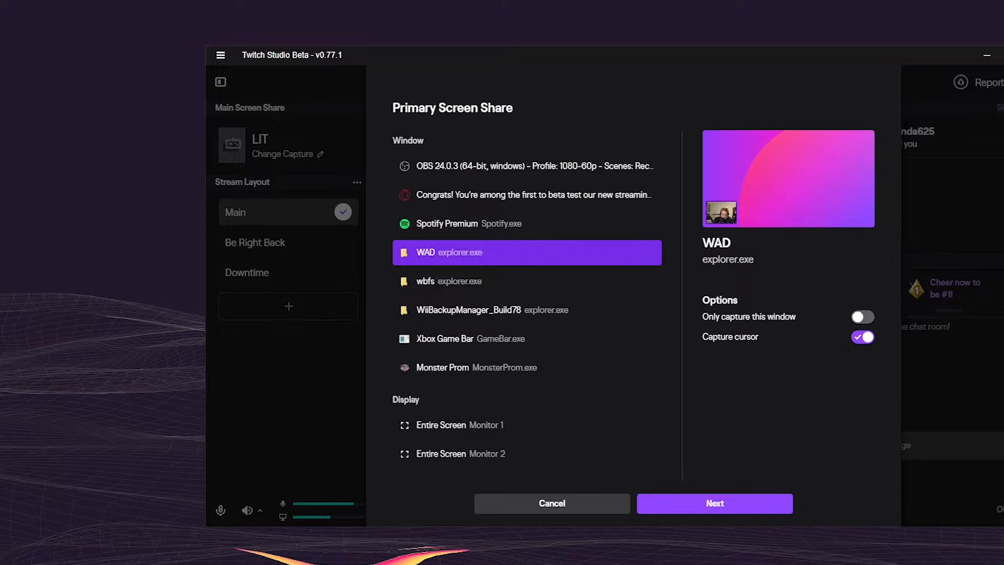
{"action": "left_click", "coordinate": [477, 230]}
{"action": "left_click", "coordinate": [492, 352]}
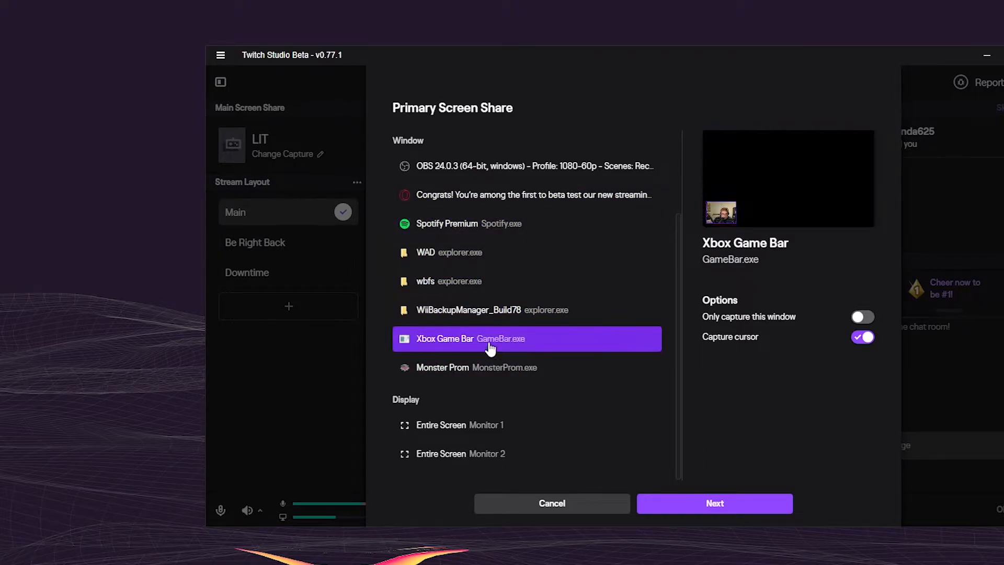
{"action": "left_click", "coordinate": [522, 348]}
{"action": "left_click", "coordinate": [518, 369]}
{"action": "left_click", "coordinate": [515, 258]}
Choose the Spotify Premium window as the primary screen share and open the Main layout for editing with Game Capture selected
{"action": "left_click", "coordinate": [521, 233]}
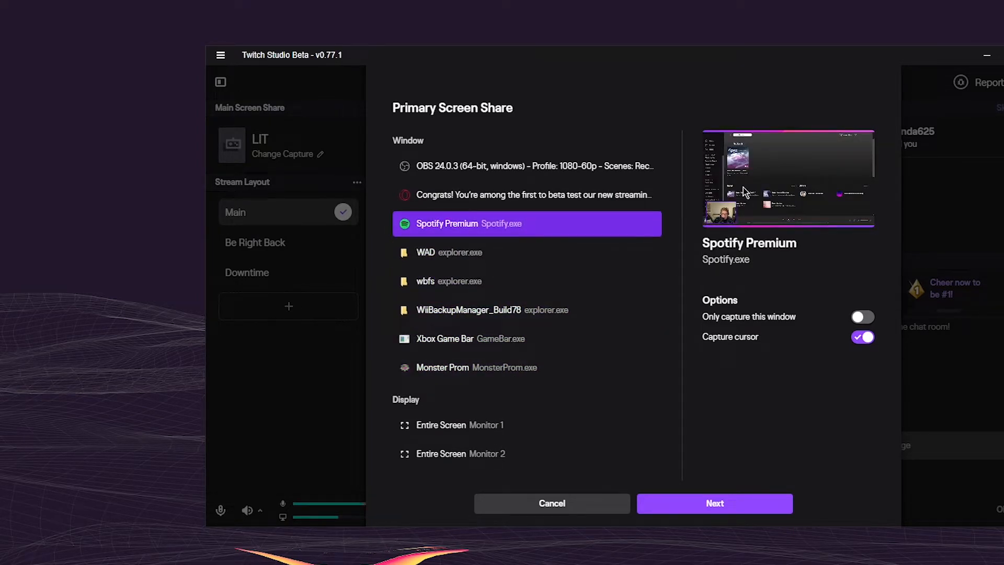
{"action": "left_click", "coordinate": [664, 503]}
{"action": "left_click", "coordinate": [667, 505]}
{"action": "left_click", "coordinate": [651, 253]}
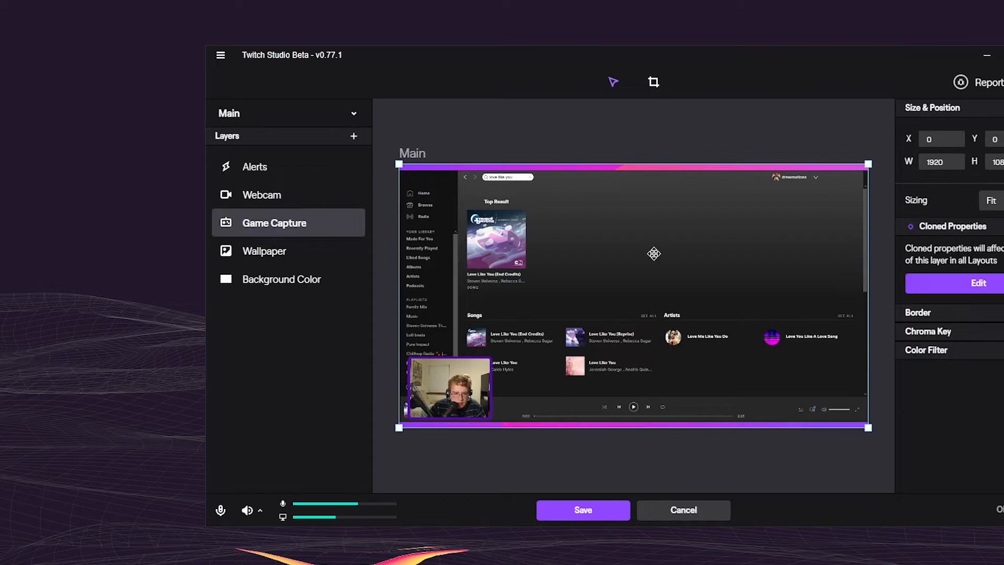
Try moving the Game Capture layer freehand and to X positions 10 and 50, and set X back to 0
{"action": "mouse_move", "coordinate": [632, 242]}
{"action": "left_mouse_down"}
{"action": "mouse_move", "coordinate": [617, 224]}
{"action": "mouse_move", "coordinate": [615, 245]}
{"action": "left_mouse_up"}
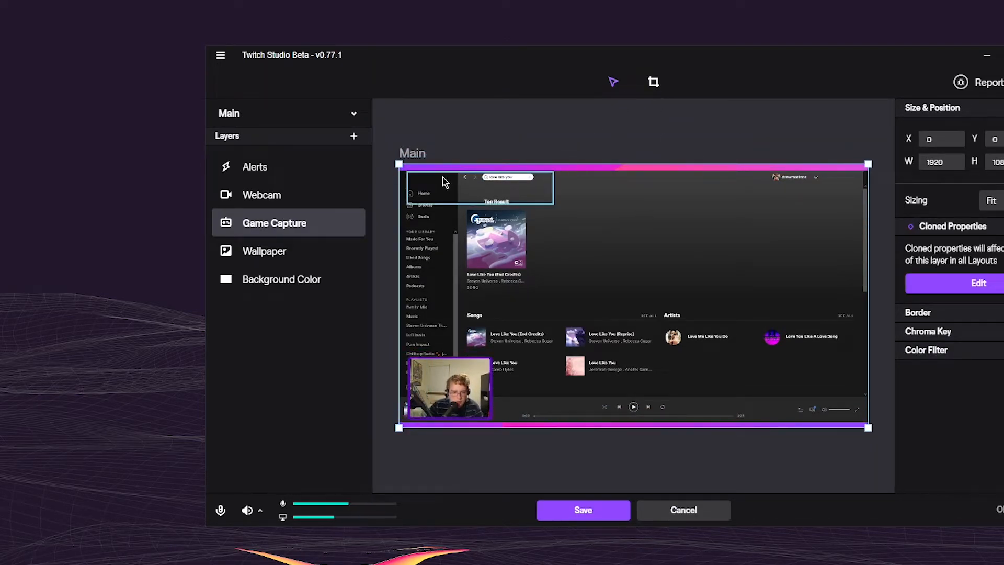
{"action": "left_click_drag", "start_coordinate": [408, 139], "coordinate": [400, 161]}
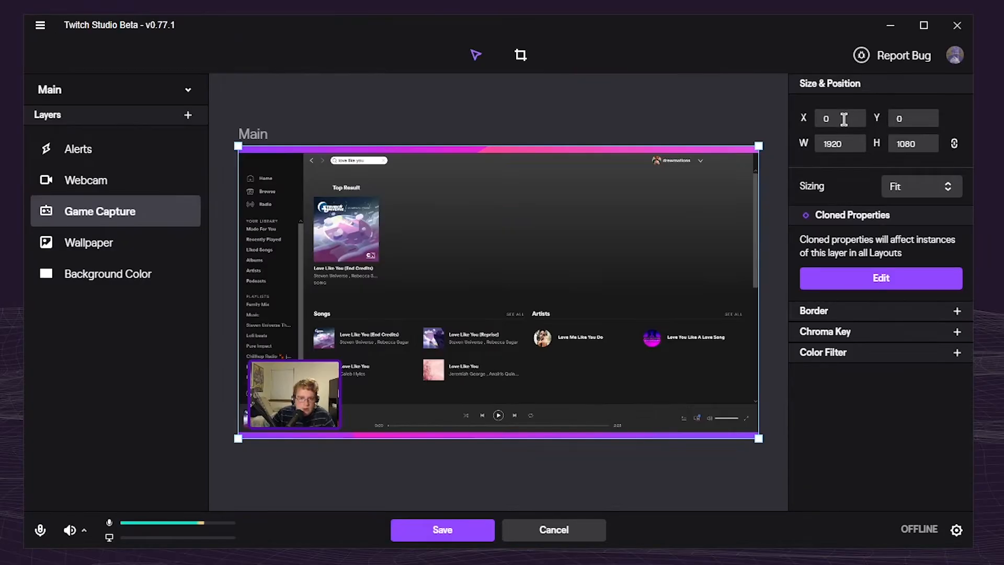
{"action": "left_click", "coordinate": [847, 122]}
{"action": "type", "text": "10"}
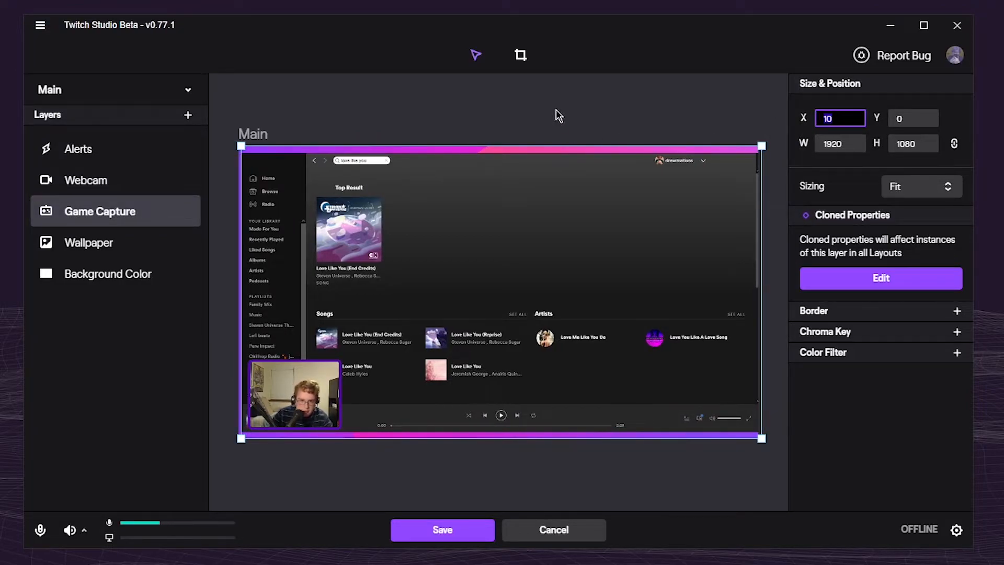
{"action": "type", "text": "50"}
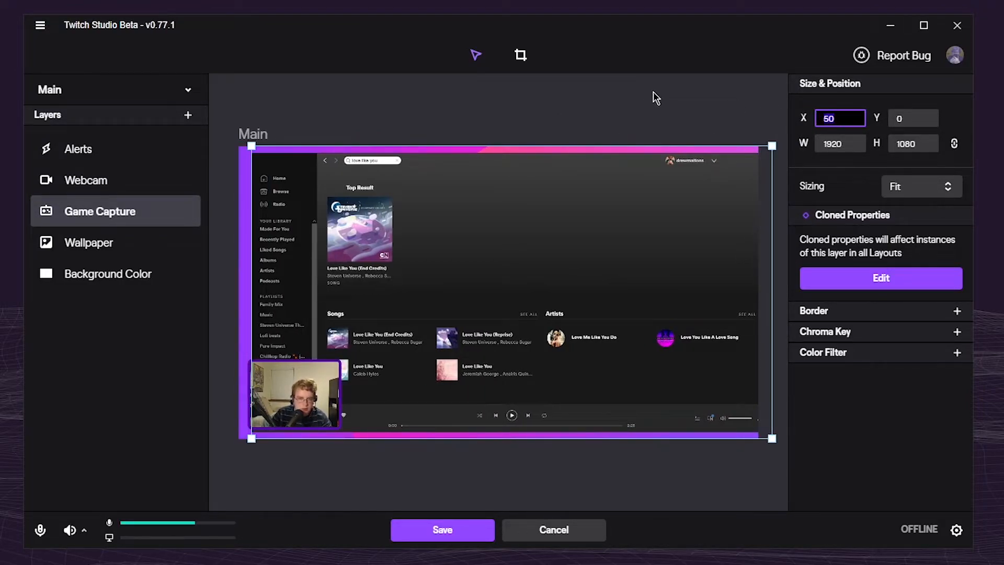
{"action": "type", "text": "0"}
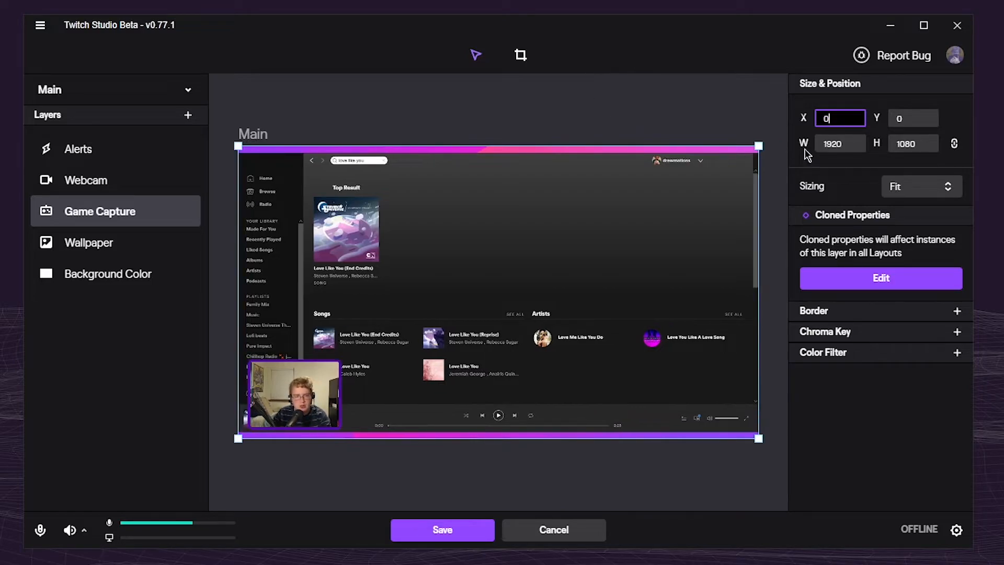
Check the Game Capture layer's width and height fields and switch their proportion link off and back on
{"action": "key", "text": "Tab"}
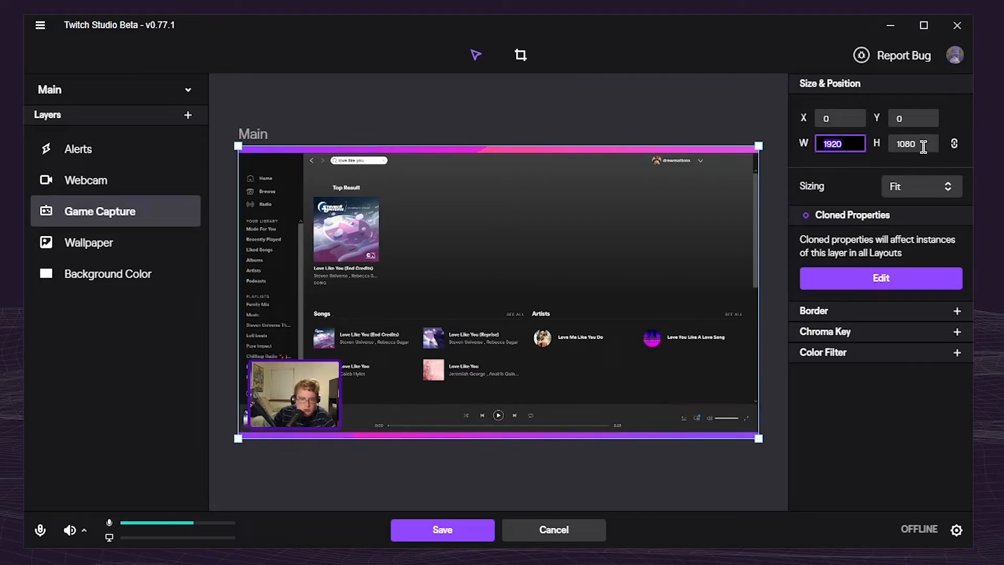
{"action": "key", "text": "Tab"}
{"action": "left_click", "coordinate": [954, 146]}
{"action": "left_click", "coordinate": [955, 145]}
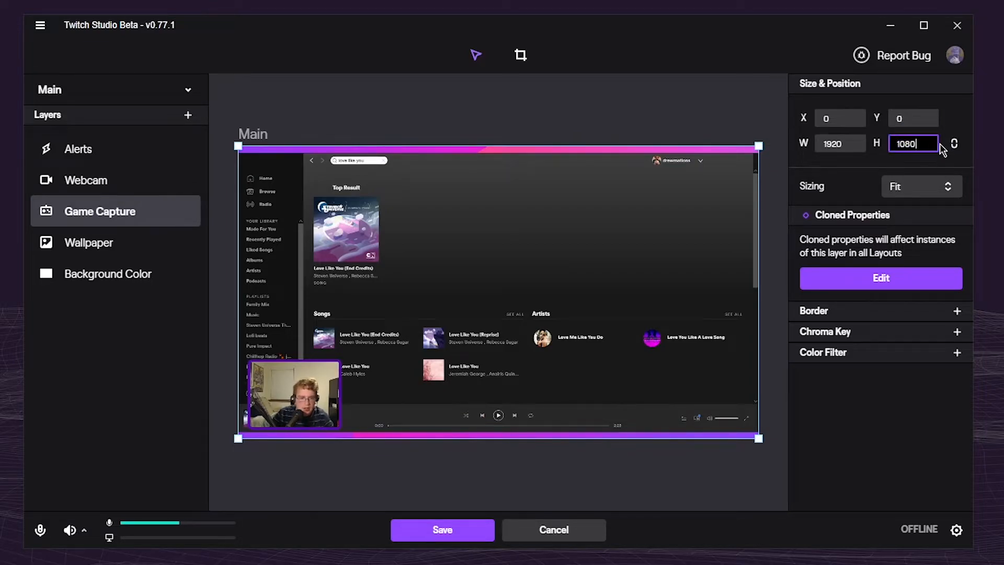
Try the Stretch sizing on the Game Capture layer and set it back to Fit
{"action": "left_click", "coordinate": [921, 186]}
{"action": "left_click", "coordinate": [910, 227]}
{"action": "left_click", "coordinate": [923, 193]}
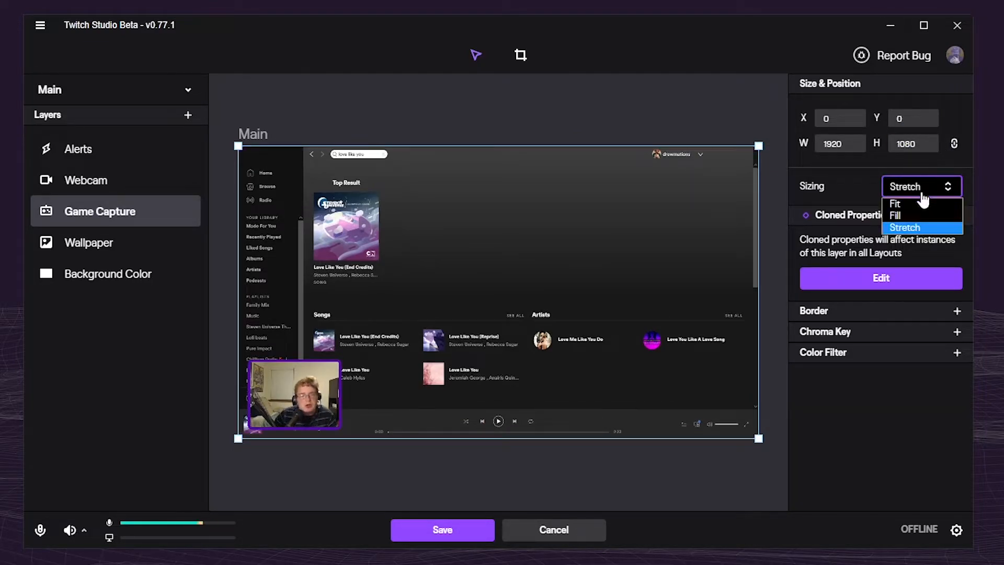
{"action": "left_click", "coordinate": [895, 204]}
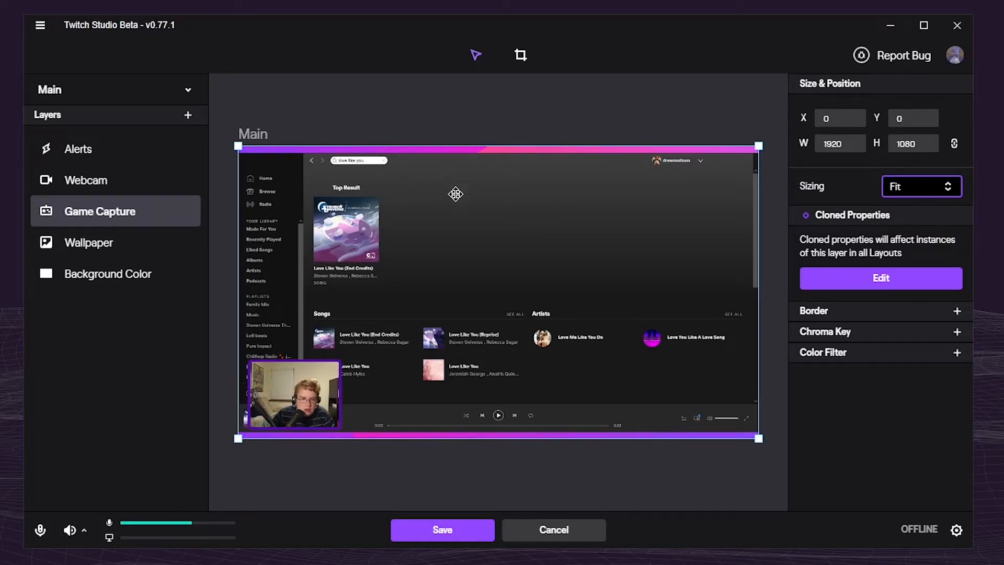
Try the Fill sizing on the Game Capture layer, look at the cropped edges, and return the sizing to Fit
{"action": "left_click", "coordinate": [918, 187]}
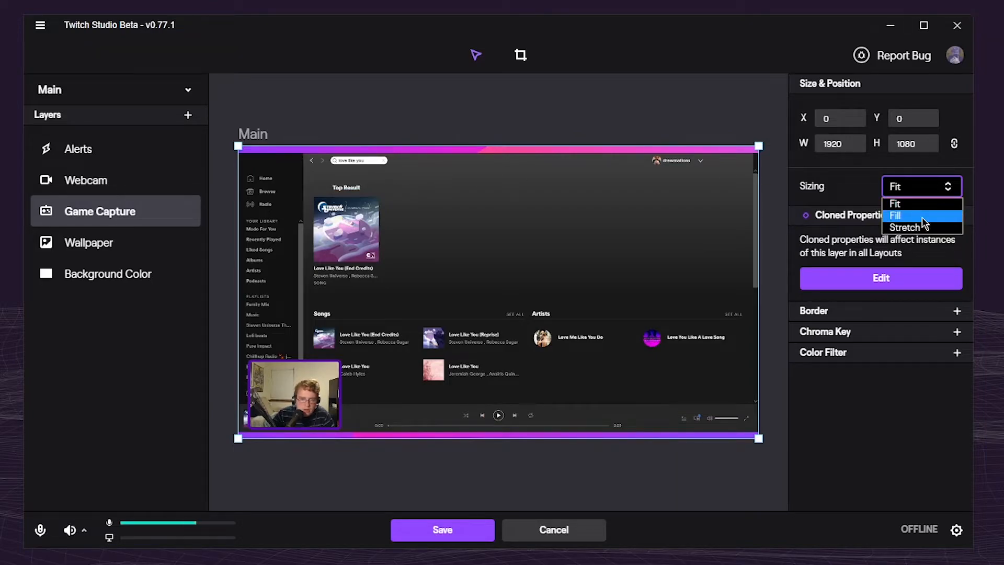
{"action": "left_click", "coordinate": [923, 219]}
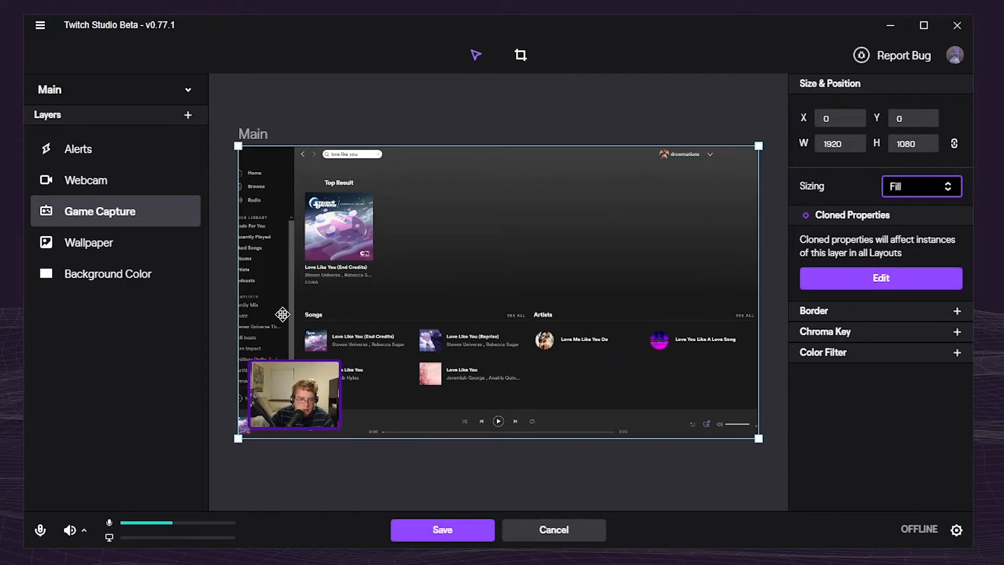
{"action": "left_click", "coordinate": [447, 488]}
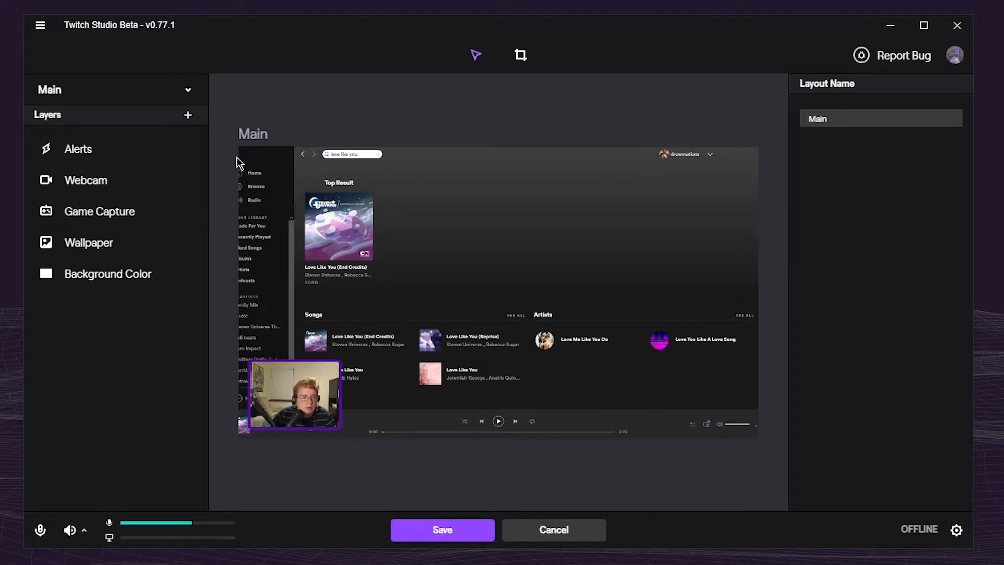
{"action": "left_click", "coordinate": [277, 310]}
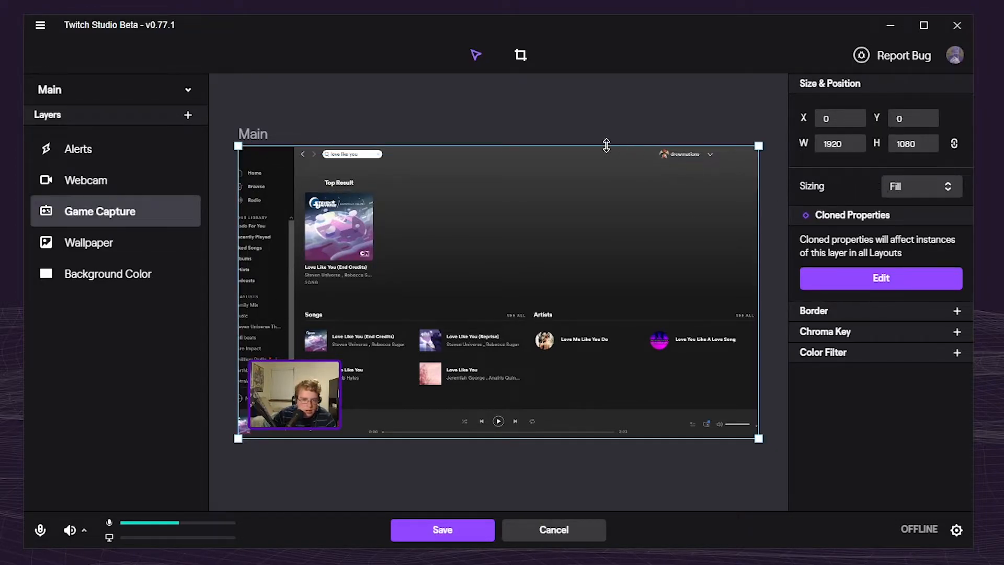
{"action": "left_click", "coordinate": [911, 186]}
{"action": "left_click", "coordinate": [927, 227]}
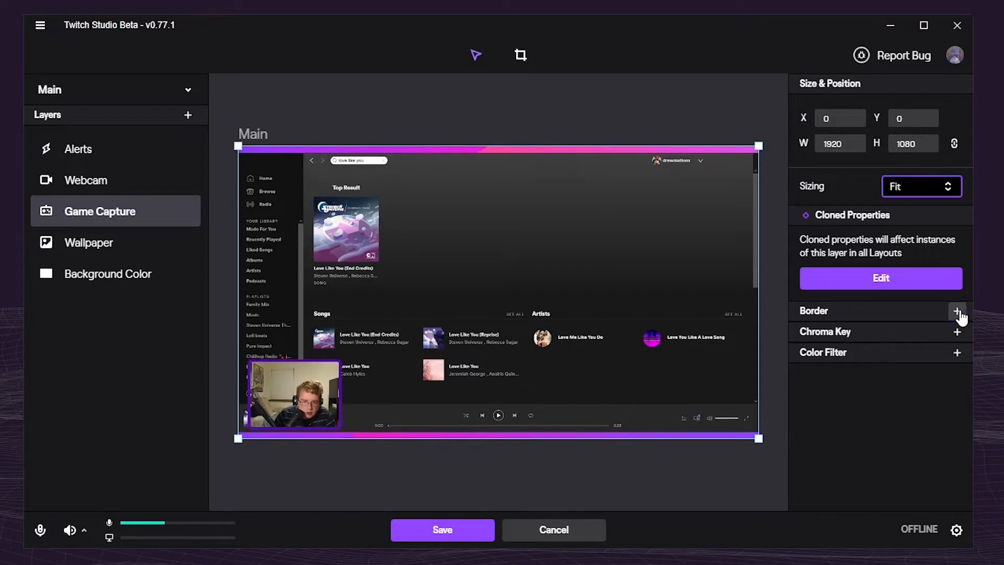
Try adding a border to the Game Capture layer and inspect its border settings and colour
{"action": "left_click", "coordinate": [957, 311]}
{"action": "left_click", "coordinate": [722, 471]}
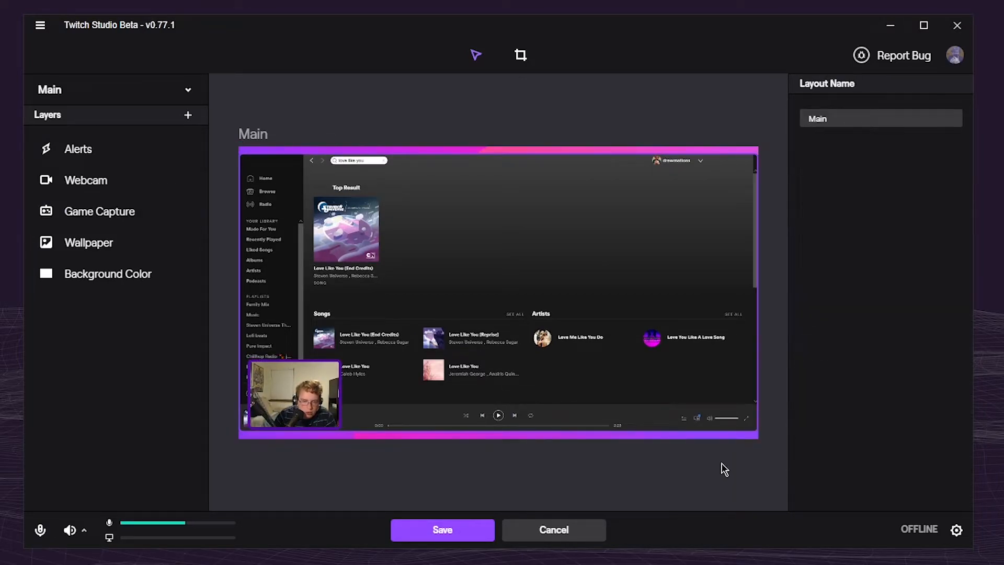
{"action": "left_click", "coordinate": [567, 249]}
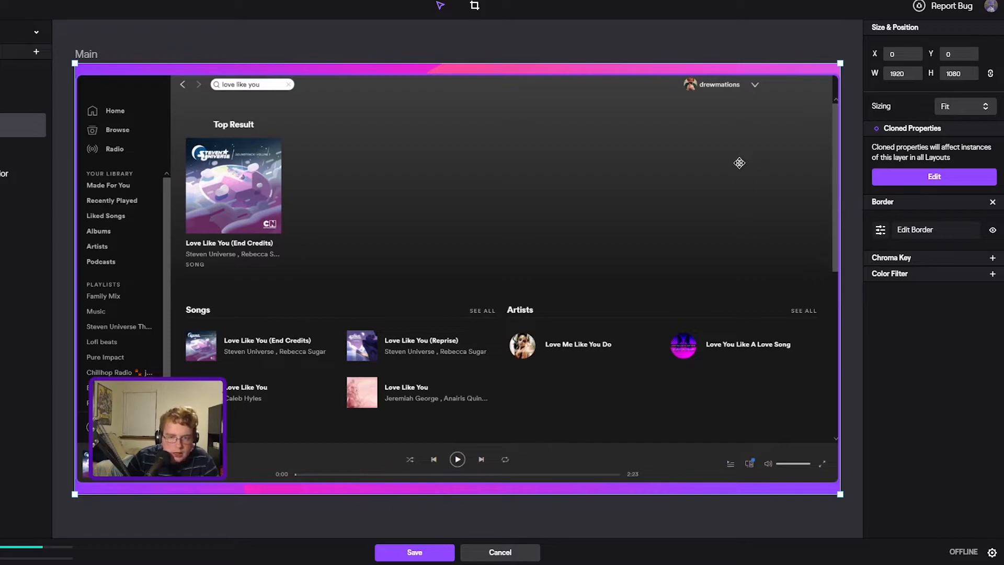
{"action": "left_click", "coordinate": [900, 229]}
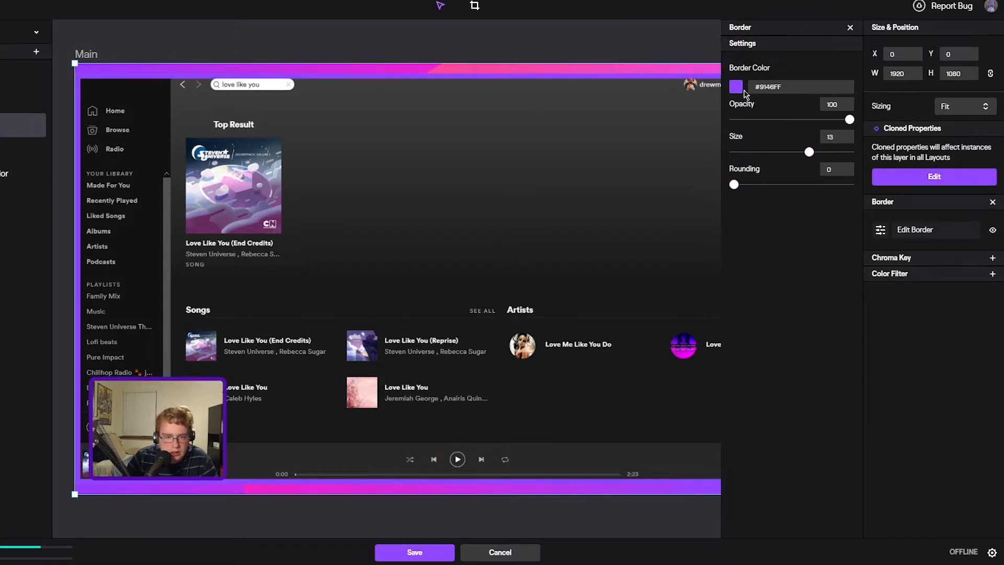
{"action": "left_click", "coordinate": [738, 87]}
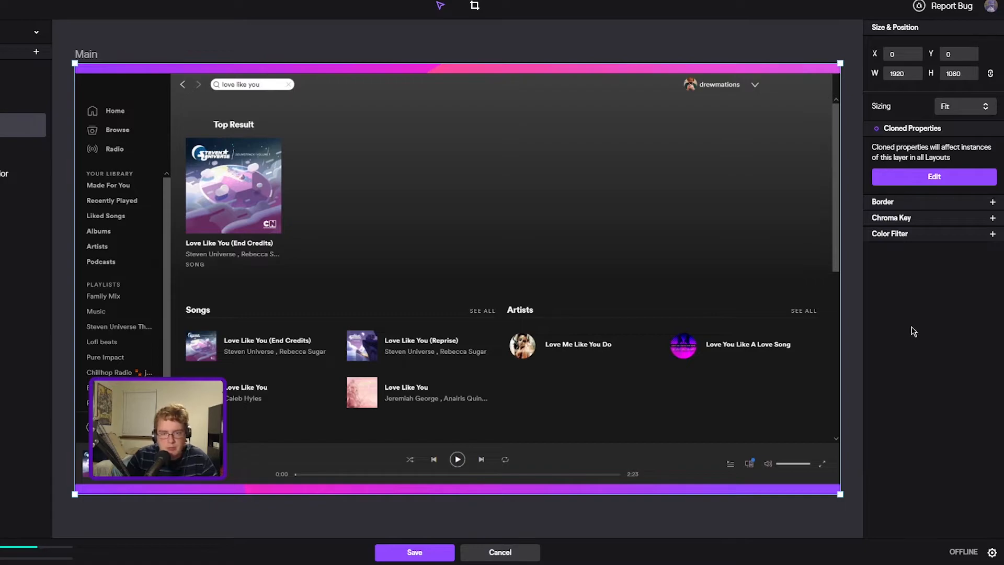
Turn off Auto Optimize for the webcam layer and set its capture resolution to 1920 x 1080
{"action": "left_click", "coordinate": [183, 422]}
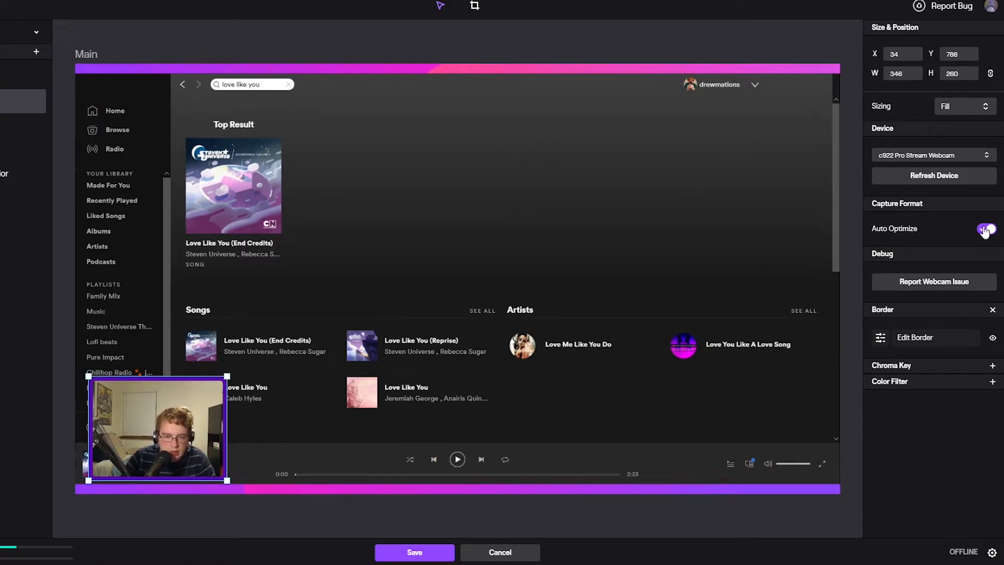
{"action": "left_click", "coordinate": [980, 233]}
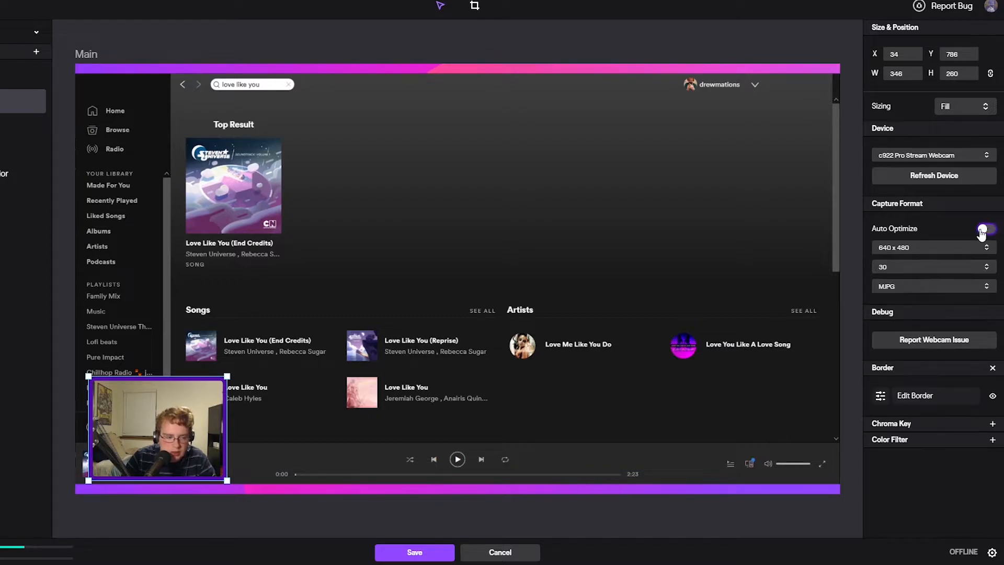
{"action": "left_click", "coordinate": [922, 250]}
{"action": "left_click", "coordinate": [921, 252]}
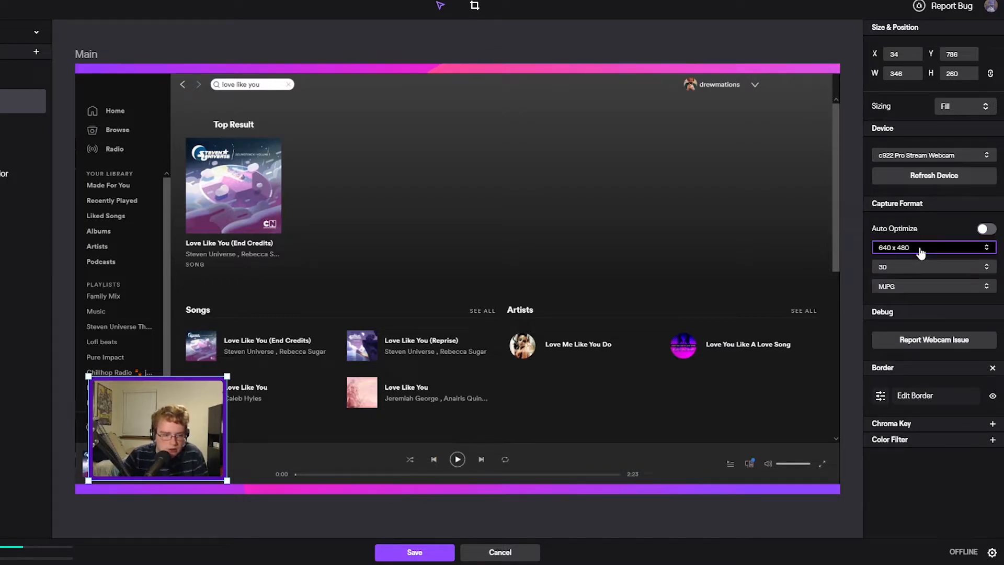
{"action": "left_click", "coordinate": [922, 251]}
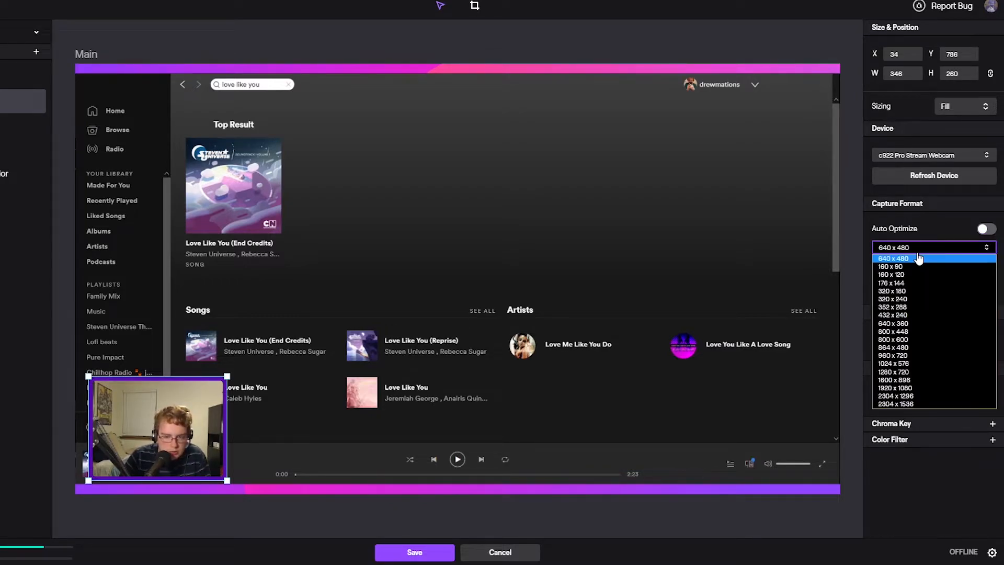
{"action": "left_click", "coordinate": [916, 389]}
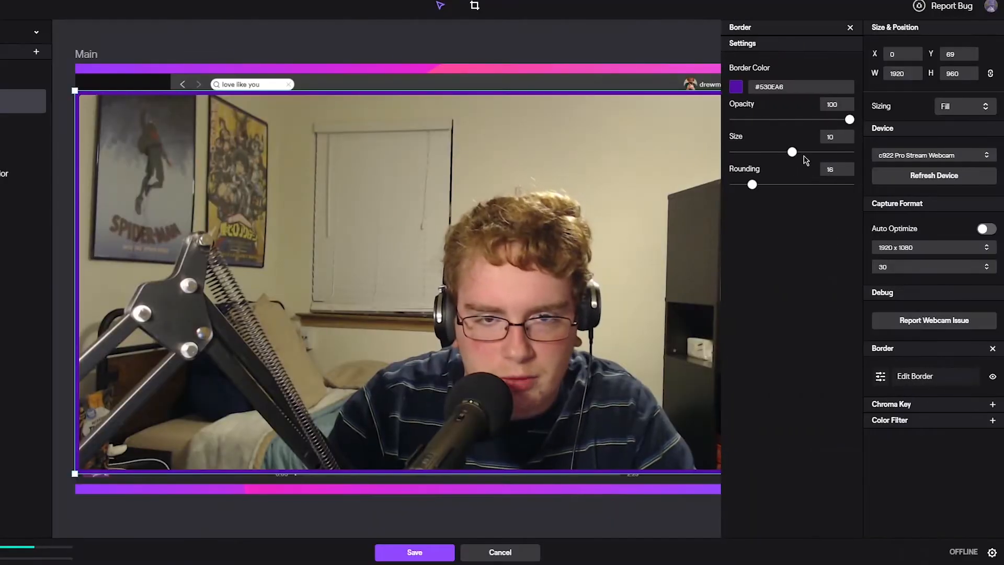
Set the webcam border to orange #F78700 with size 9 and rounding 0, and close its settings
{"action": "left_click", "coordinate": [736, 88]}
{"action": "left_click", "coordinate": [751, 213]}
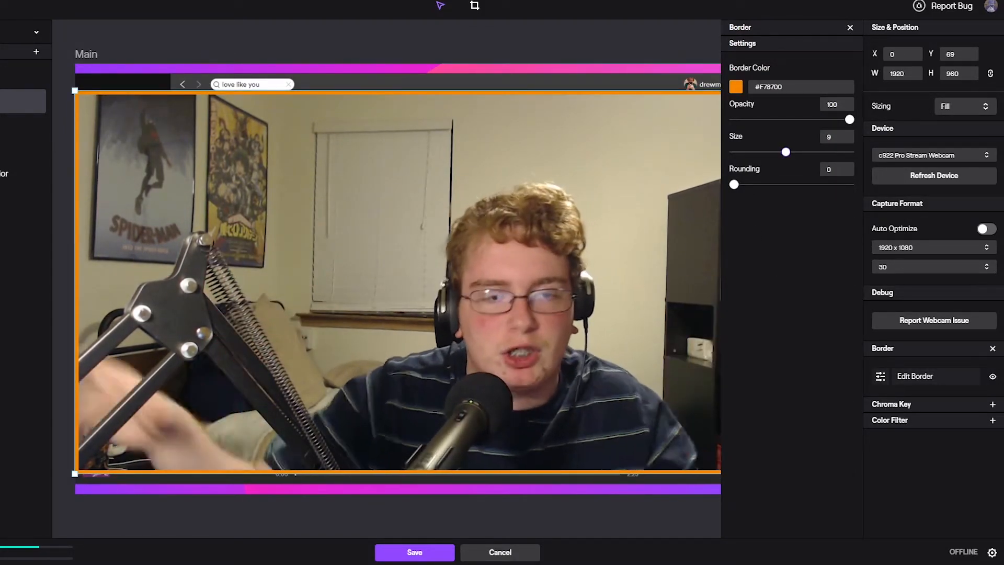
{"action": "left_click", "coordinate": [850, 27]}
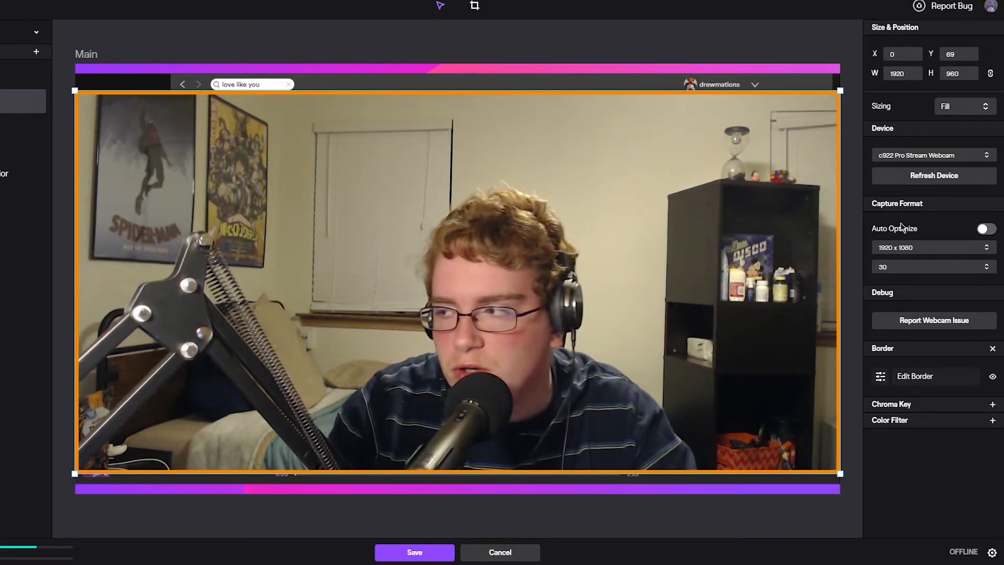
Try a chroma key on the webcam layer with key colour #28DC28 and similarity 0.133
{"action": "left_click", "coordinate": [992, 405]}
{"action": "left_click", "coordinate": [937, 433]}
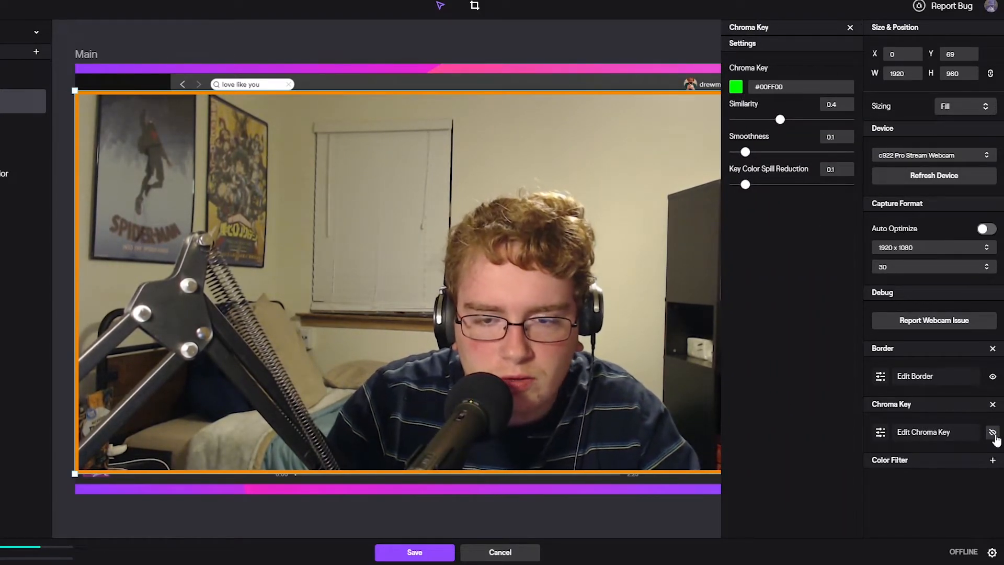
{"action": "left_click", "coordinate": [736, 87]}
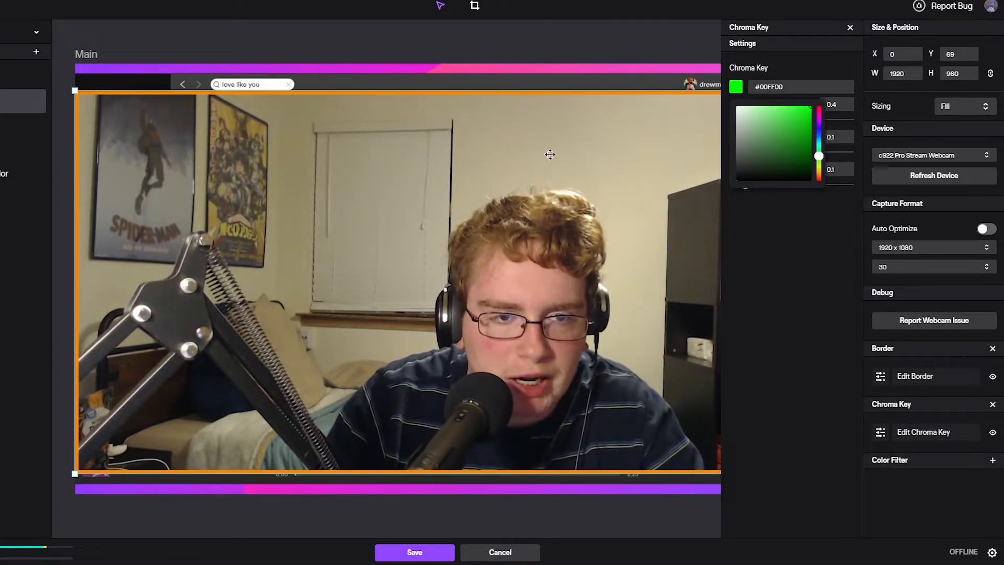
{"action": "left_click", "coordinate": [774, 223]}
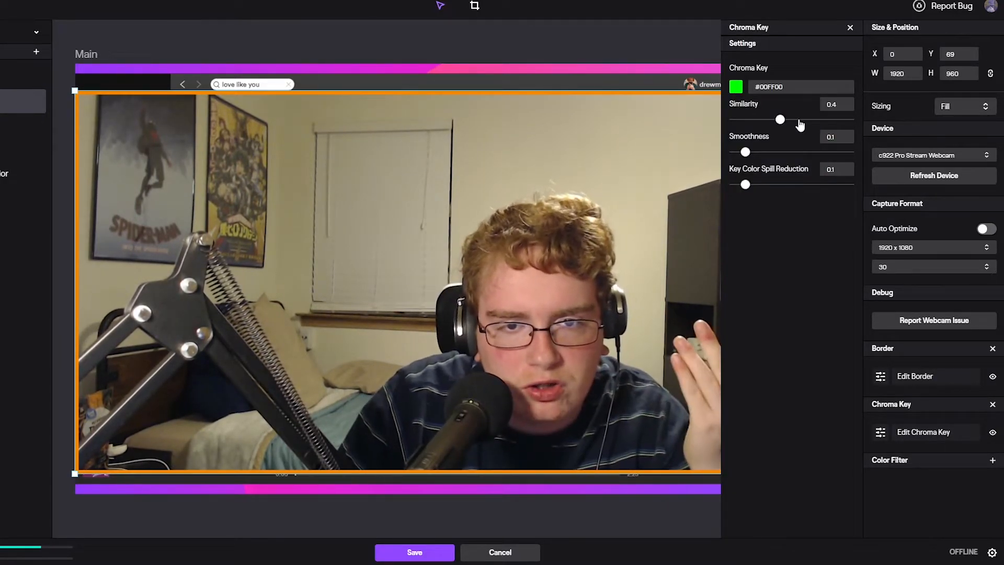
{"action": "left_click", "coordinate": [780, 93]}
{"action": "left_click", "coordinate": [793, 111]}
{"action": "left_click_drag", "start_coordinate": [793, 111], "coordinate": [798, 116]}
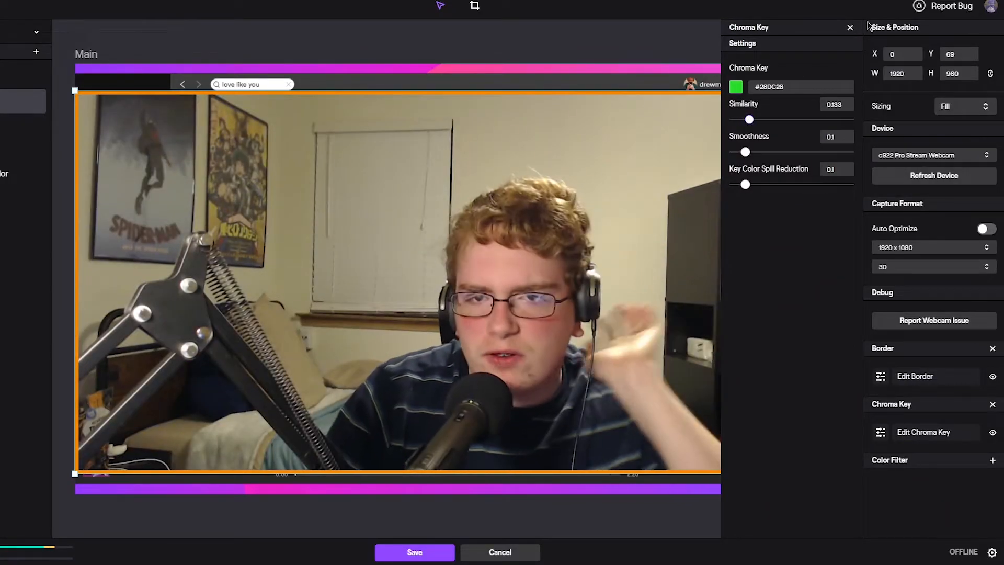
{"action": "left_click", "coordinate": [850, 27]}
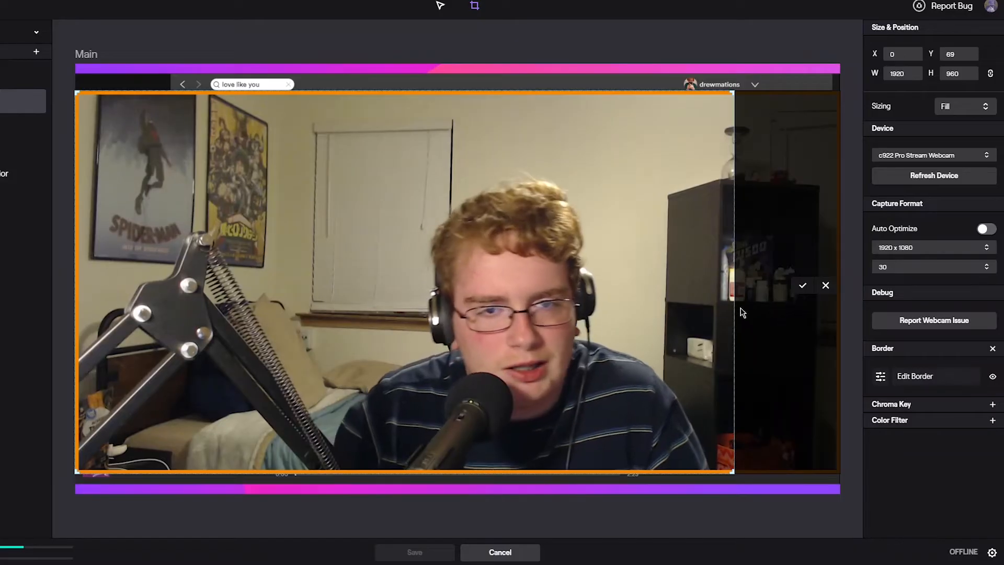
Try cropping the webcam layer's right side to a width of 1654 and extend the crop back to full width
{"action": "left_click", "coordinate": [803, 286]}
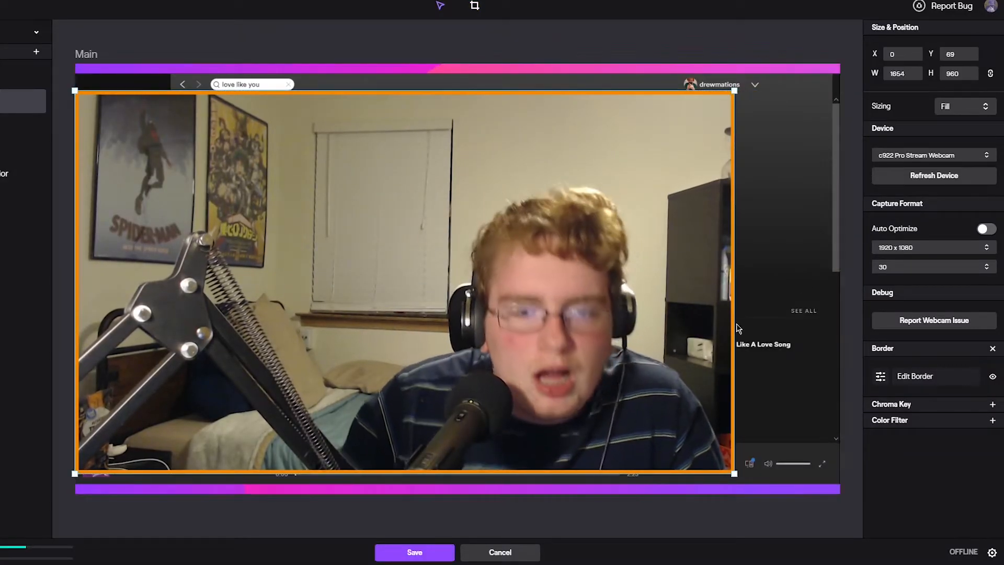
{"action": "left_click", "coordinate": [474, 5]}
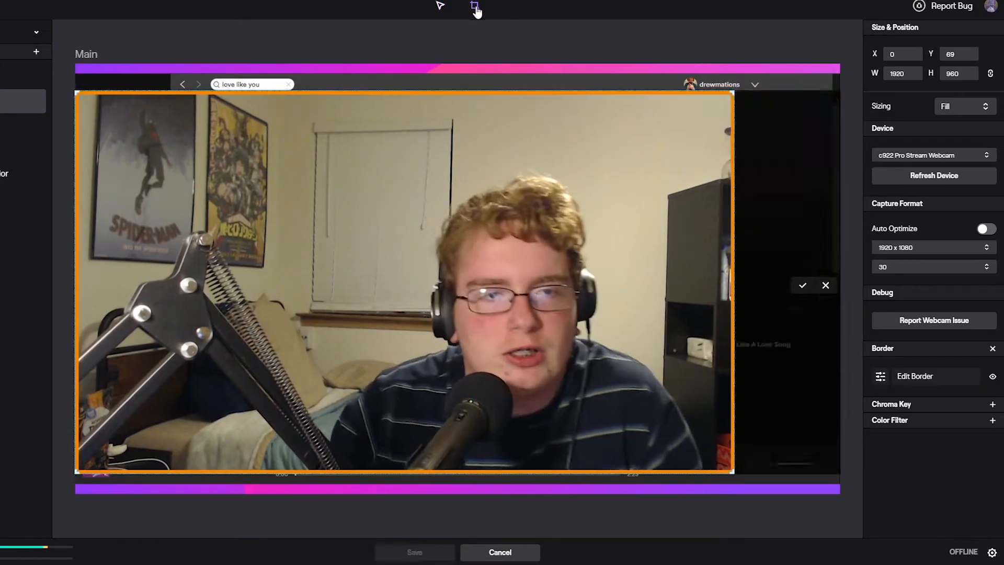
{"action": "left_click_drag", "start_coordinate": [733, 283], "coordinate": [839, 283]}
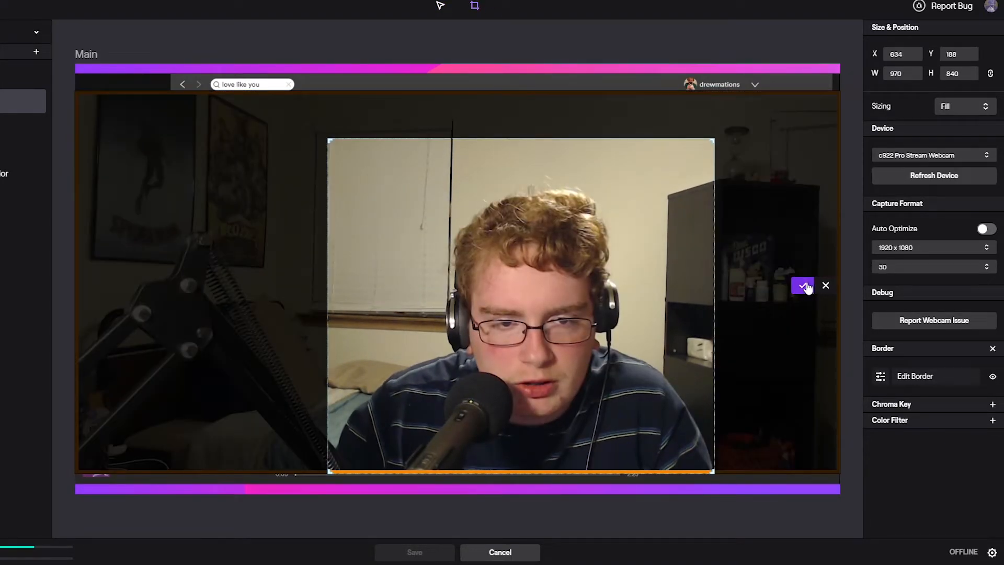
{"action": "left_click", "coordinate": [802, 285]}
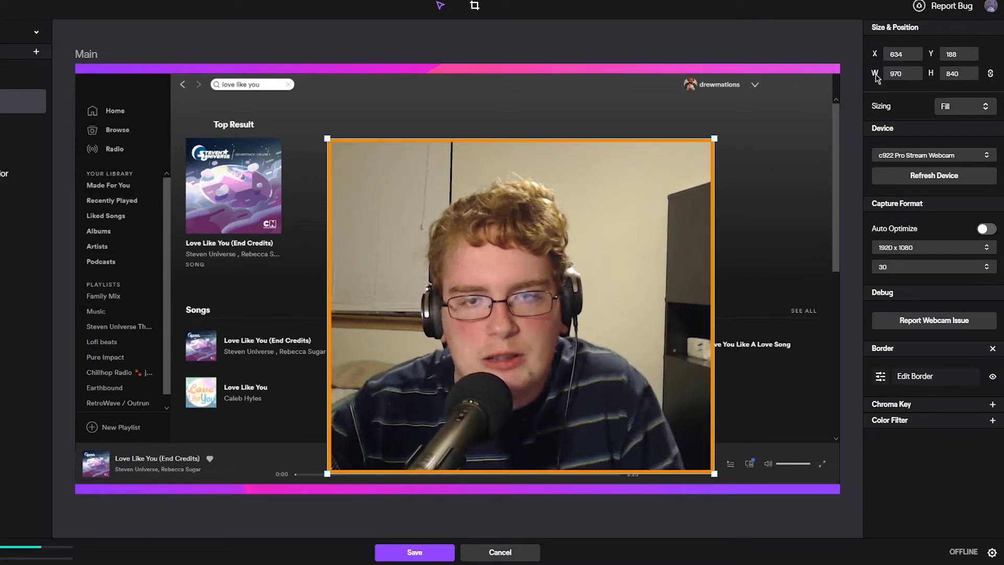
Set the webcam's sizing to Fit, shrink it to 681 wide and place it at X 82 in the canvas's lower left
{"action": "left_click", "coordinate": [964, 106]}
{"action": "left_click", "coordinate": [974, 138]}
{"action": "left_click", "coordinate": [964, 106]}
{"action": "left_click", "coordinate": [950, 119]}
{"action": "left_click_drag", "start_coordinate": [676, 107], "coordinate": [247, 336]}
{"action": "left_click_drag", "start_coordinate": [215, 366], "coordinate": [226, 380]}
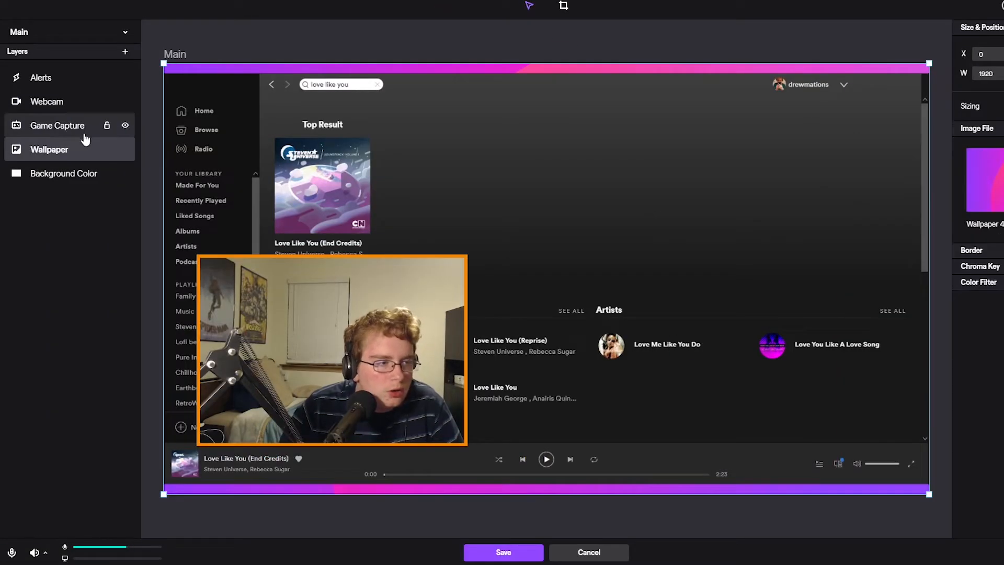
Compare selecting the Webcam, Game Capture and Wallpaper layers from the layer list and directly on the canvas
{"action": "left_click", "coordinate": [72, 131]}
{"action": "left_click", "coordinate": [70, 151]}
{"action": "left_click", "coordinate": [68, 130]}
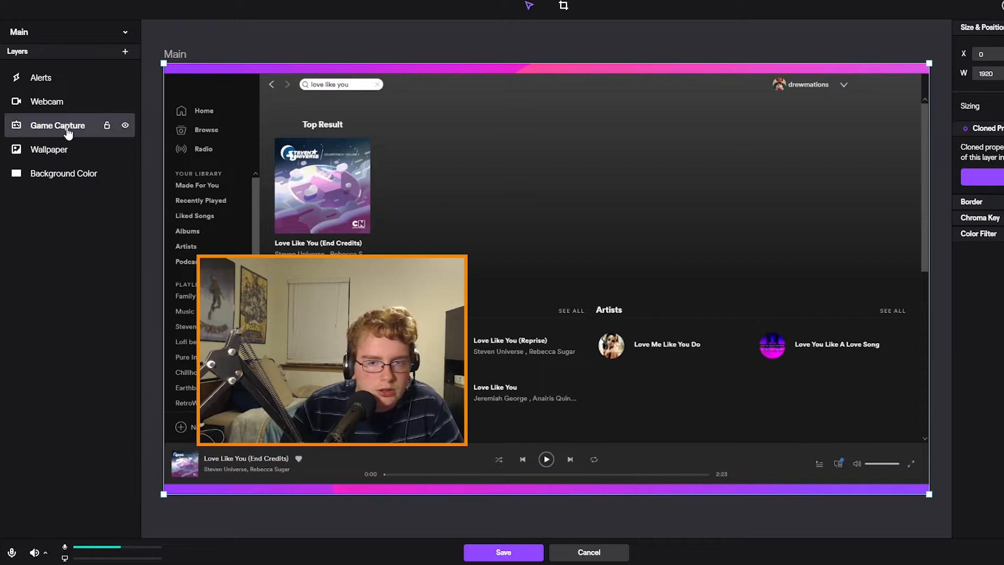
{"action": "left_click", "coordinate": [72, 156]}
{"action": "left_click", "coordinate": [314, 204]}
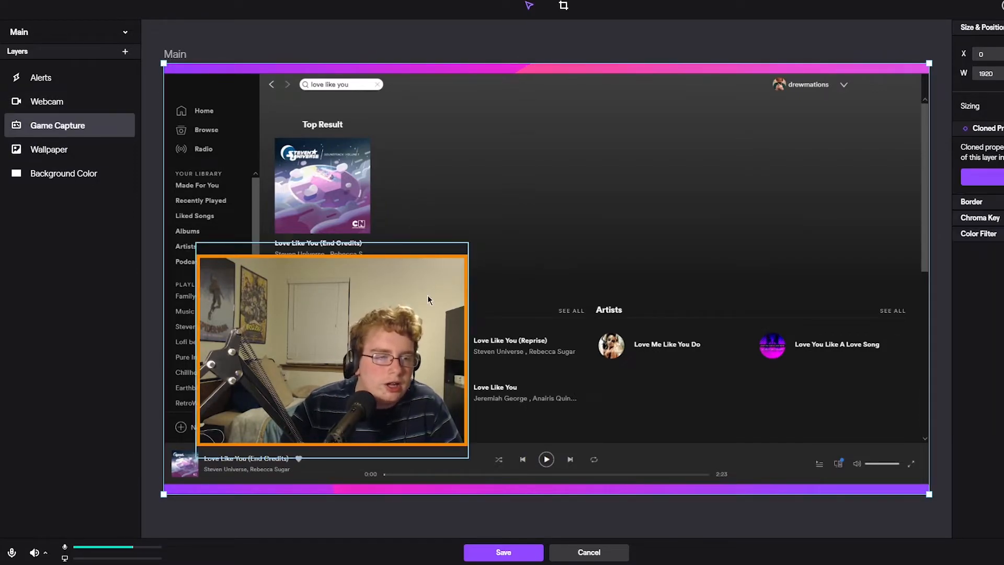
{"action": "left_click", "coordinate": [366, 314]}
{"action": "left_click", "coordinate": [580, 225]}
{"action": "left_click", "coordinate": [429, 303]}
{"action": "left_click", "coordinate": [547, 283]}
{"action": "left_click", "coordinate": [439, 314]}
{"action": "left_click", "coordinate": [502, 304]}
{"action": "left_click", "coordinate": [429, 314]}
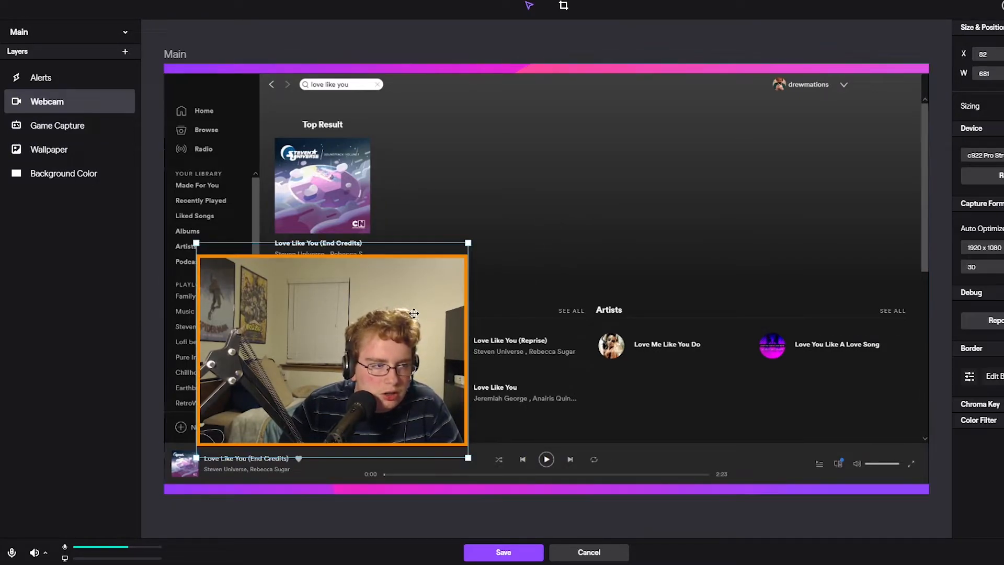
{"action": "left_click", "coordinate": [70, 130]}
{"action": "left_click", "coordinate": [73, 151]}
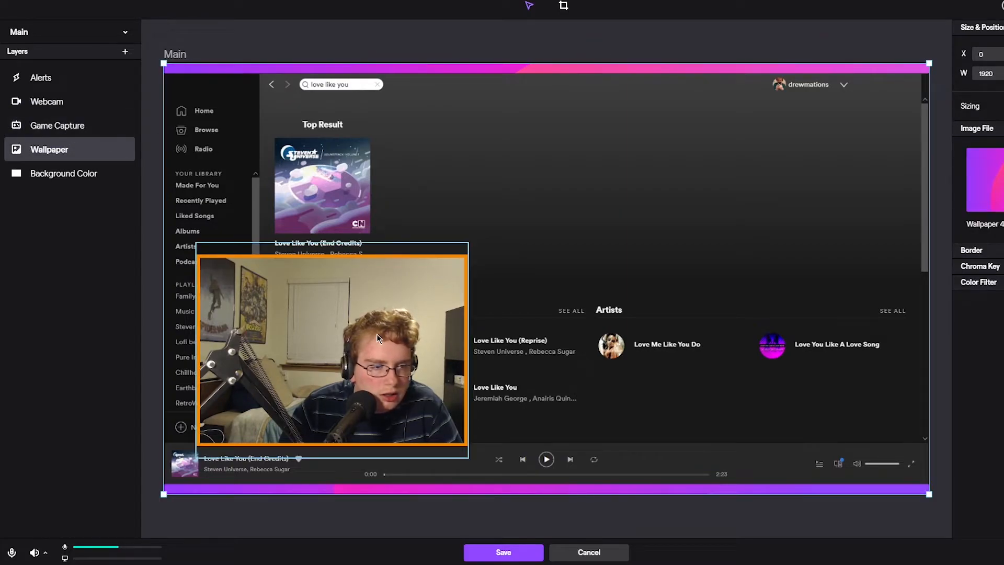
Hide the Game Capture layer, inspect the background colour behind the displaced wallpaper, and move the wallpaper back over the full canvas
{"action": "left_click", "coordinate": [126, 126]}
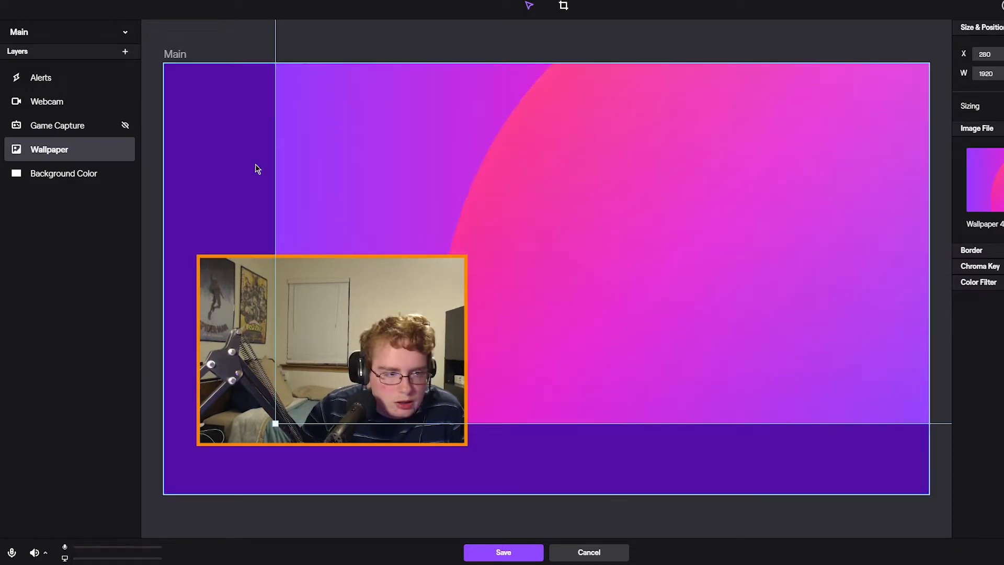
{"action": "left_click", "coordinate": [118, 178]}
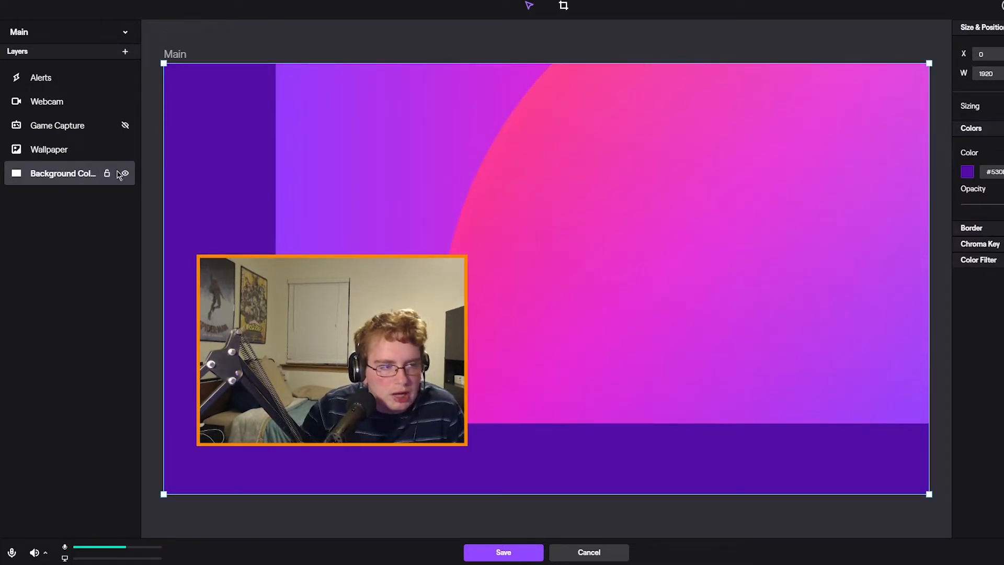
{"action": "left_click", "coordinate": [567, 164]}
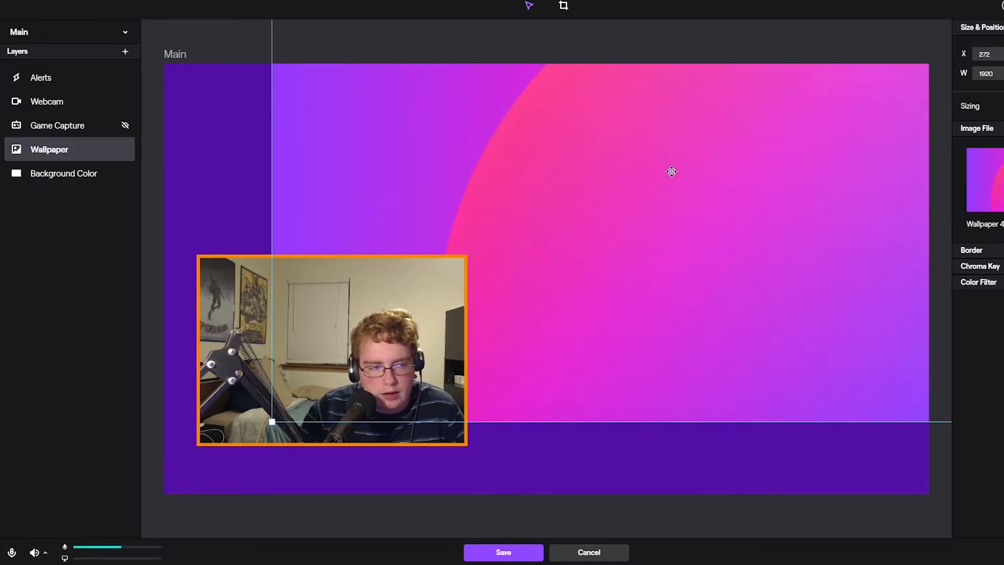
{"action": "left_click_drag", "start_coordinate": [671, 171], "coordinate": [579, 242]}
{"action": "left_click_drag", "start_coordinate": [579, 242], "coordinate": [560, 242]}
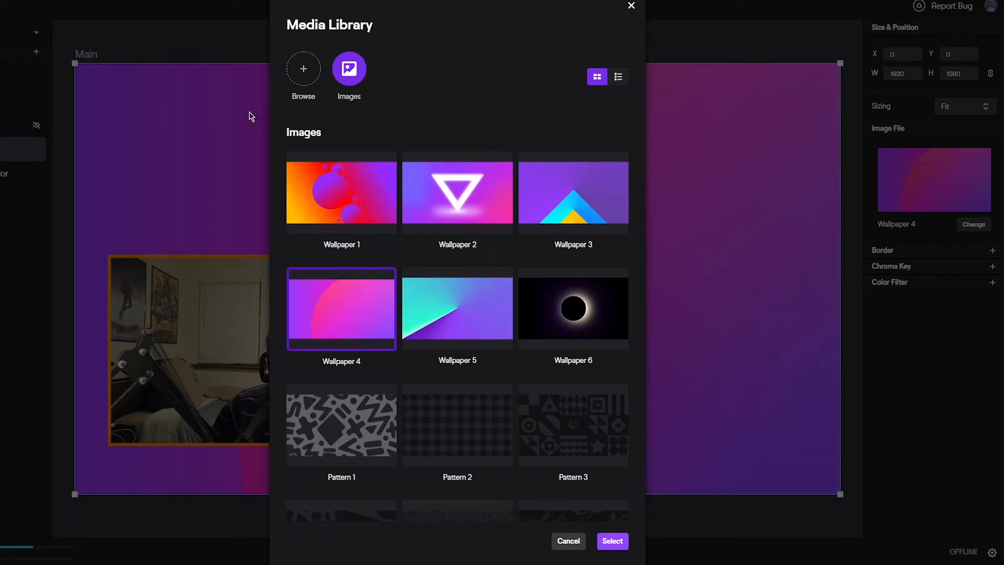
Look at the Media Library's browse option for the wallpaper image and leave the library without a new selection
{"action": "left_click", "coordinate": [306, 65]}
{"action": "left_click", "coordinate": [455, 135]}
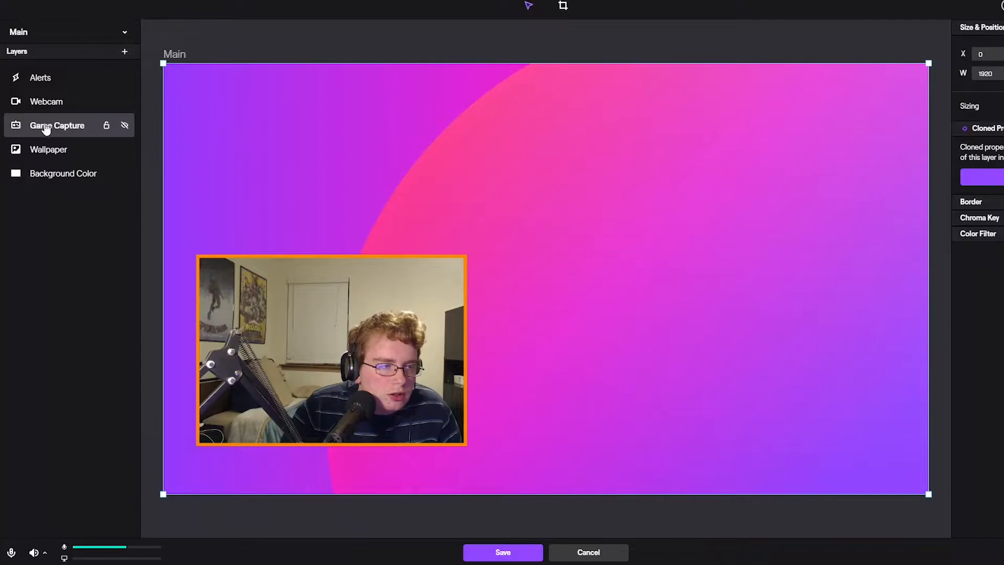
Preview the Follow and Host alerts on the Alerts layer and look through the available accent images
{"action": "left_click", "coordinate": [45, 100]}
{"action": "left_click", "coordinate": [55, 83]}
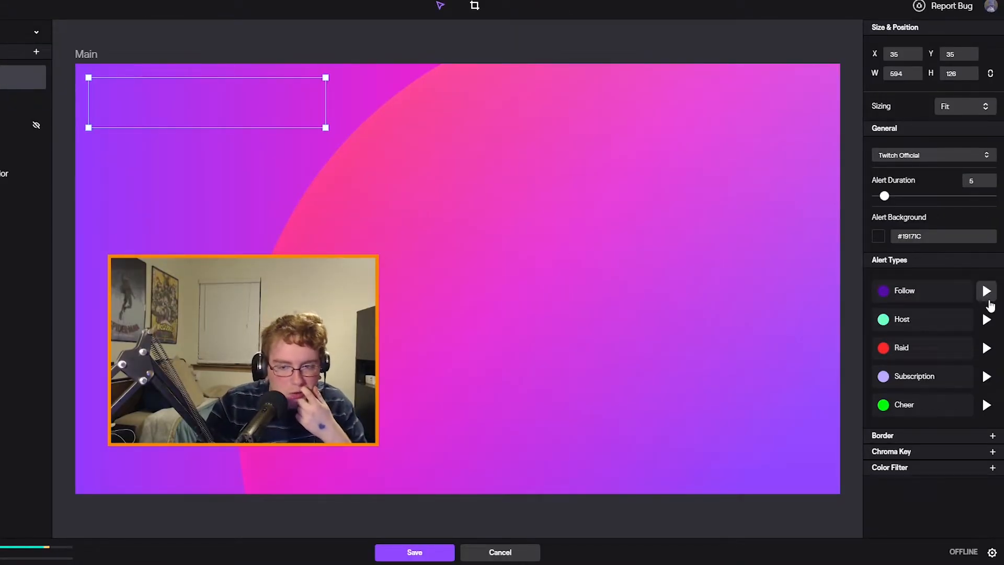
{"action": "left_click", "coordinate": [989, 301]}
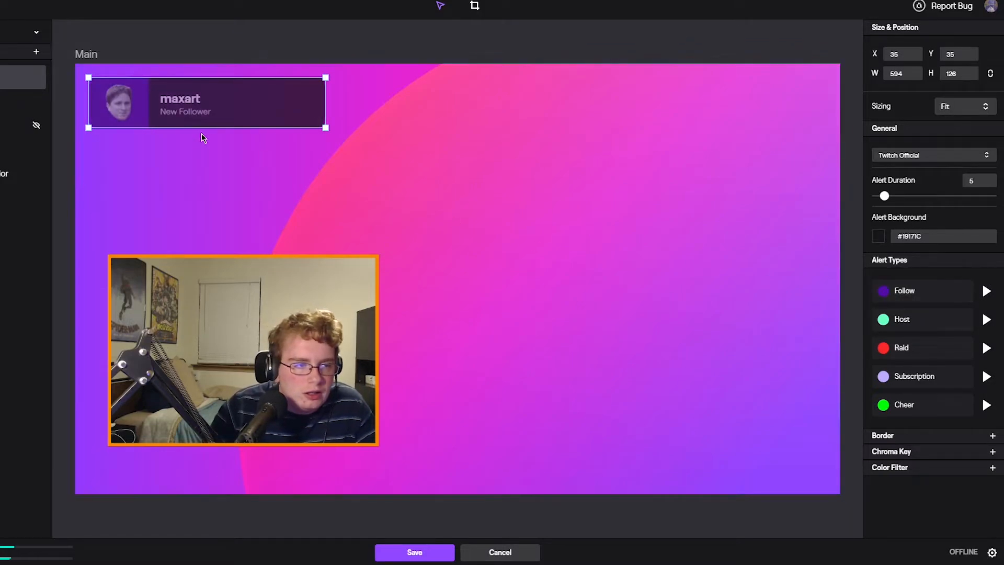
{"action": "left_click", "coordinate": [989, 320]}
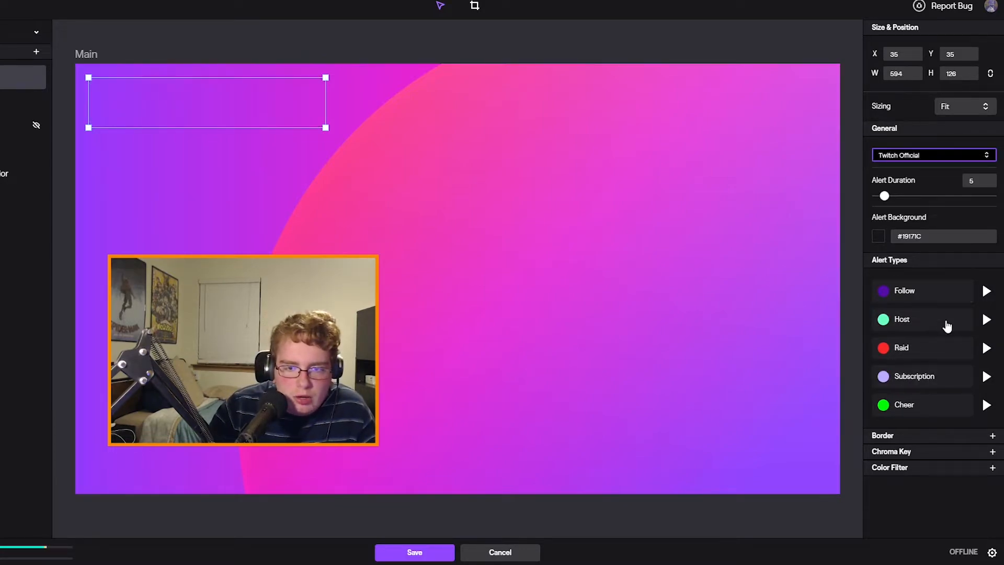
{"action": "left_click", "coordinate": [987, 291]}
{"action": "mouse_move", "coordinate": [22, 82]}
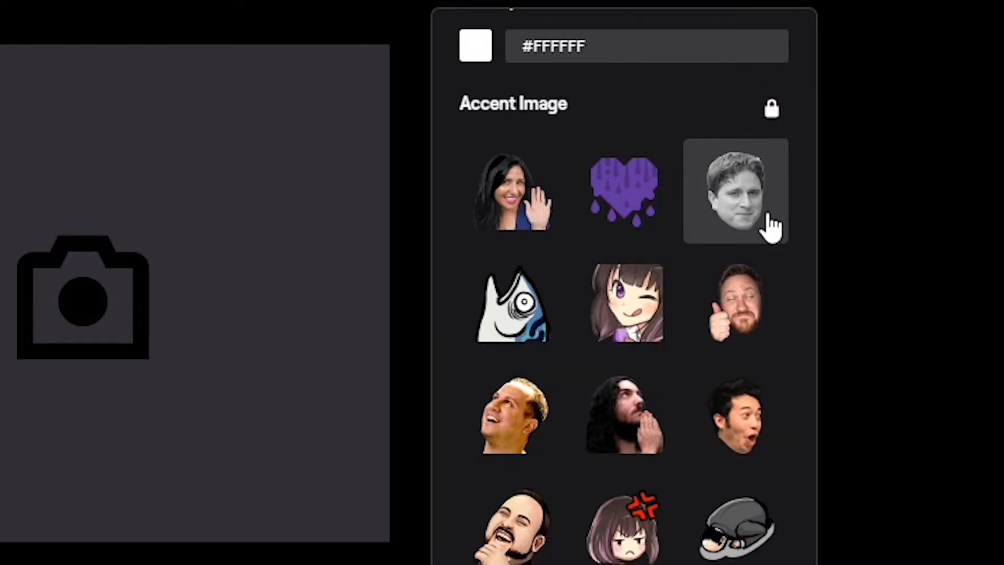
{"action": "scroll", "coordinate": [630, 511], "scroll_direction": "down", "scroll_amount": 8}
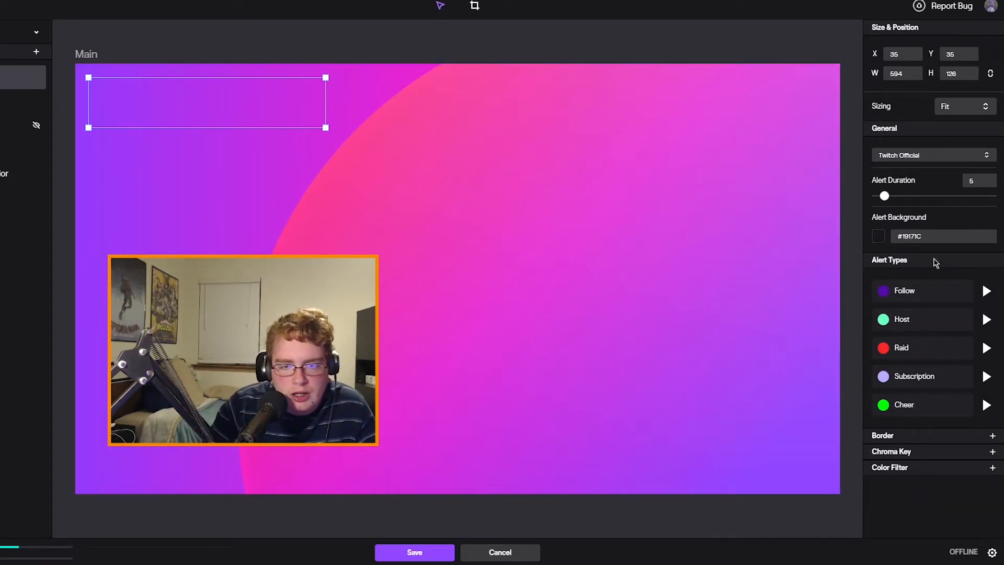
Replace the Subscription alert's icon with D:\Memes\Bully.gif and preview that alert on the canvas
{"action": "left_click", "coordinate": [978, 291]}
{"action": "left_click", "coordinate": [759, 70]}
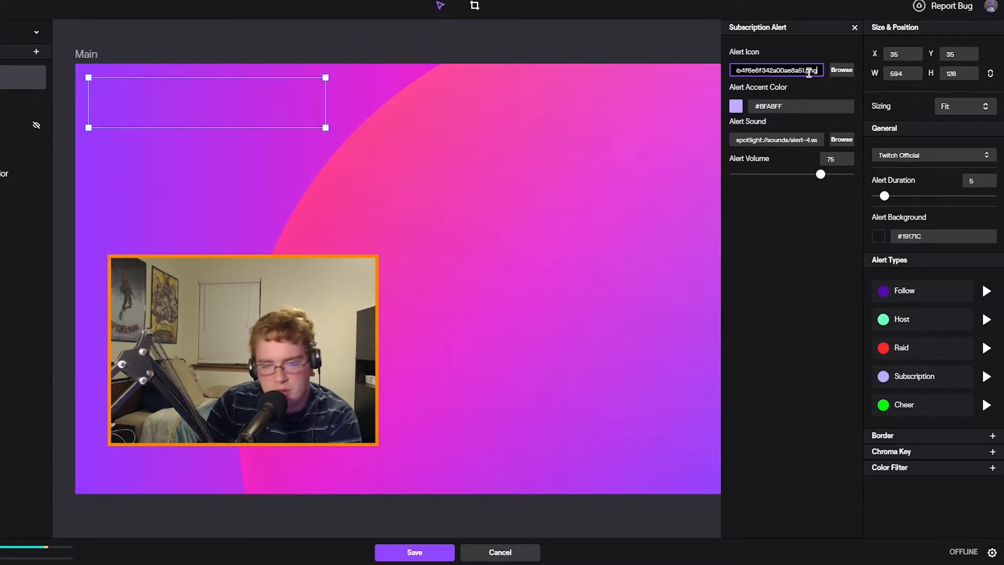
{"action": "left_click_drag", "start_coordinate": [817, 70], "coordinate": [646, 61]}
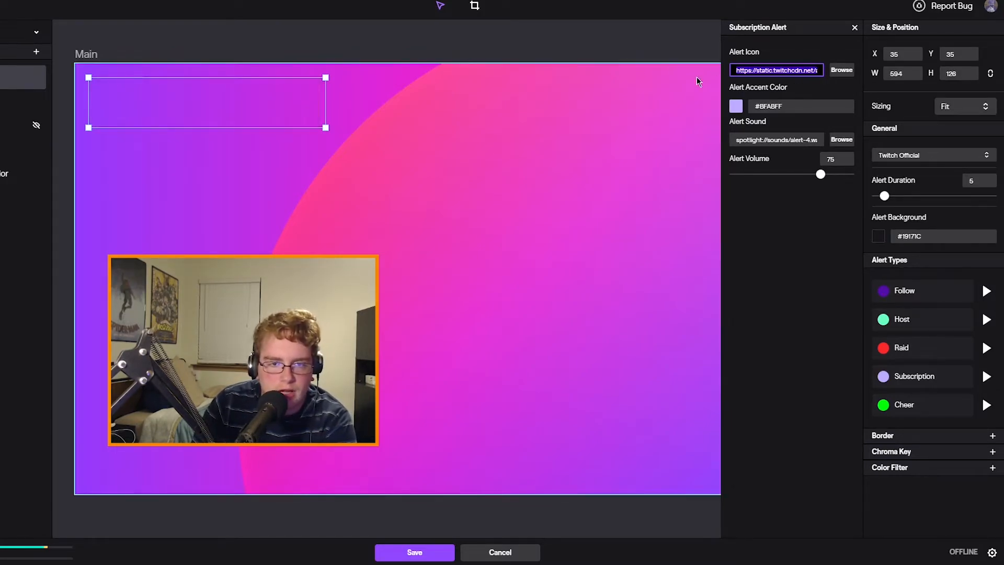
{"action": "left_click", "coordinate": [842, 70]}
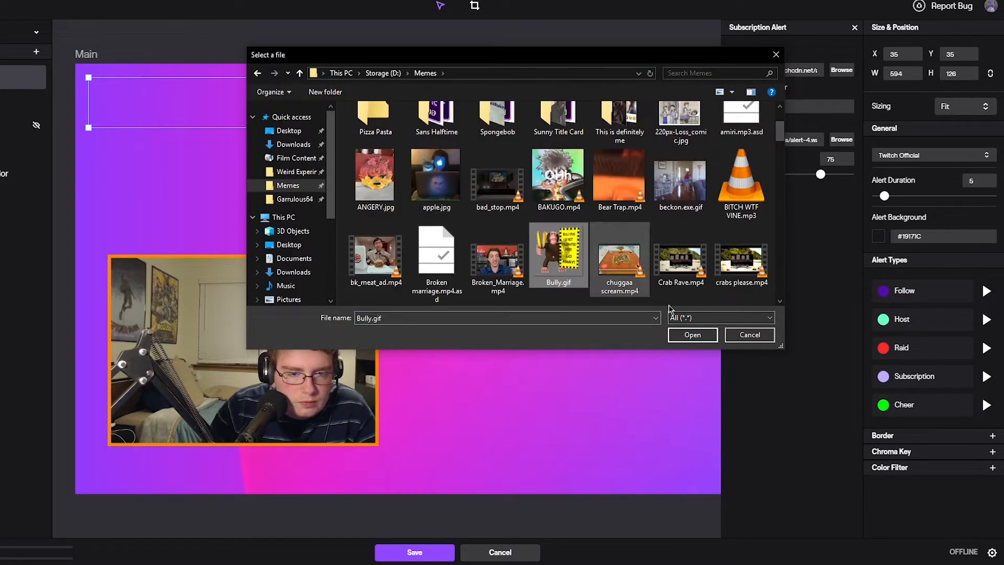
{"action": "left_click", "coordinate": [692, 335]}
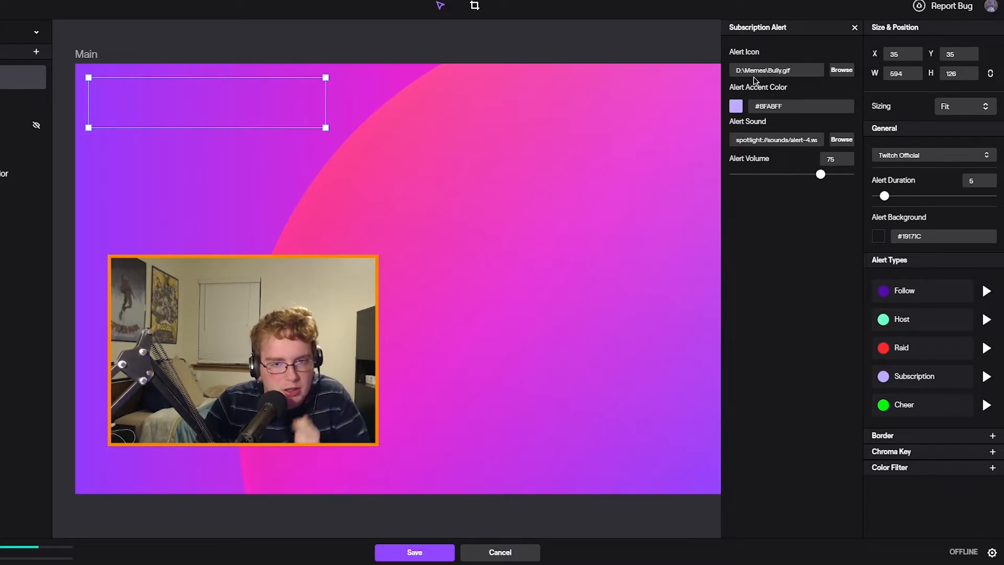
{"action": "left_click", "coordinate": [985, 376]}
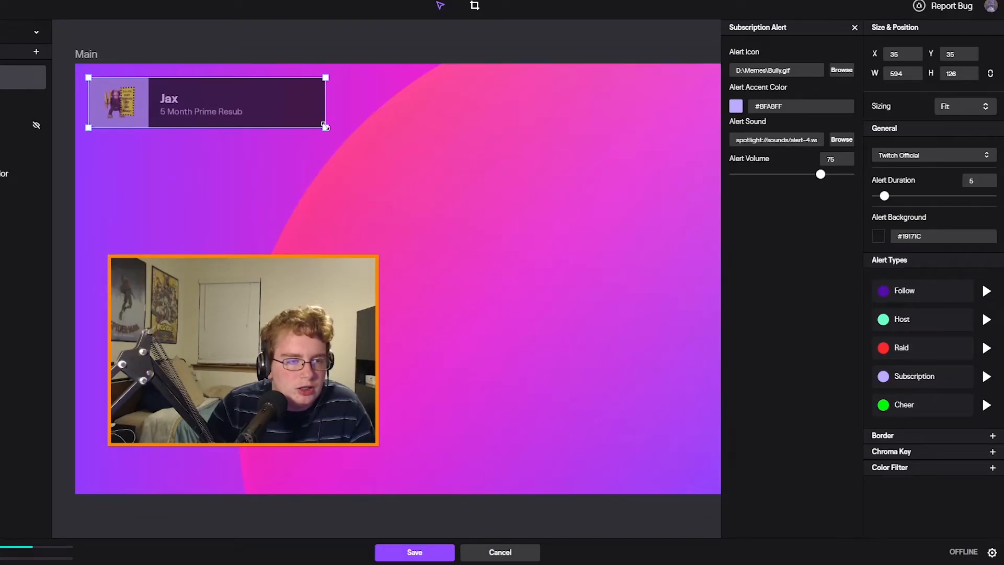
Try the alert box at 481 x 173 with a Follow preview, shrink it to 333 x 124, and close the alert settings
{"action": "left_click_drag", "start_coordinate": [673, 162], "coordinate": [569, 204]}
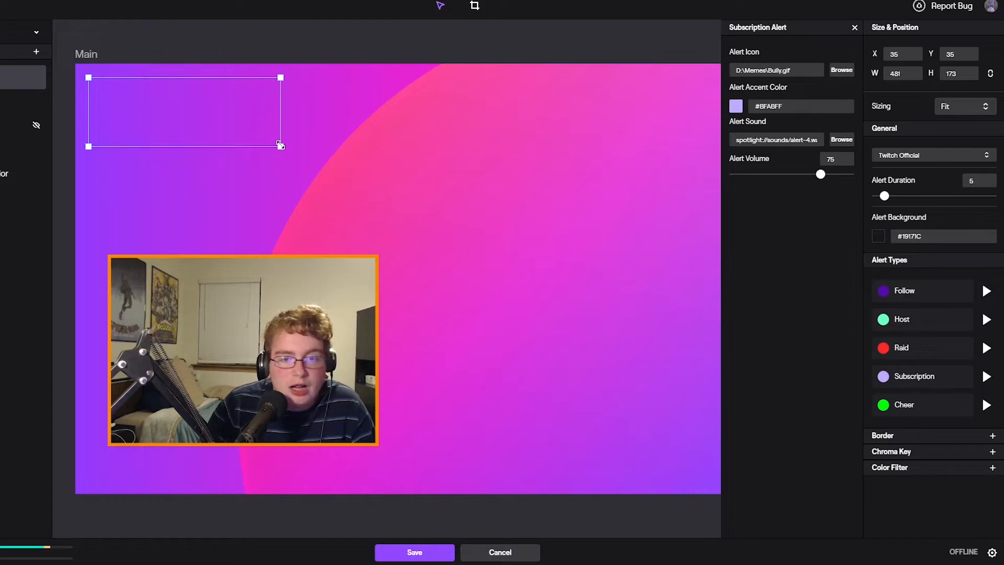
{"action": "left_click", "coordinate": [986, 292]}
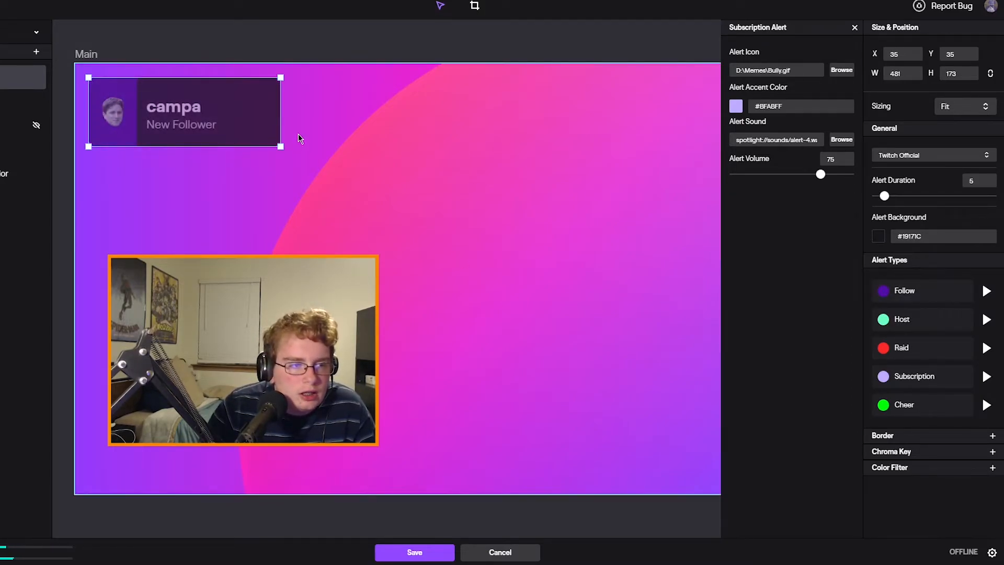
{"action": "left_click_drag", "start_coordinate": [280, 146], "coordinate": [222, 128]}
{"action": "left_click", "coordinate": [854, 27]}
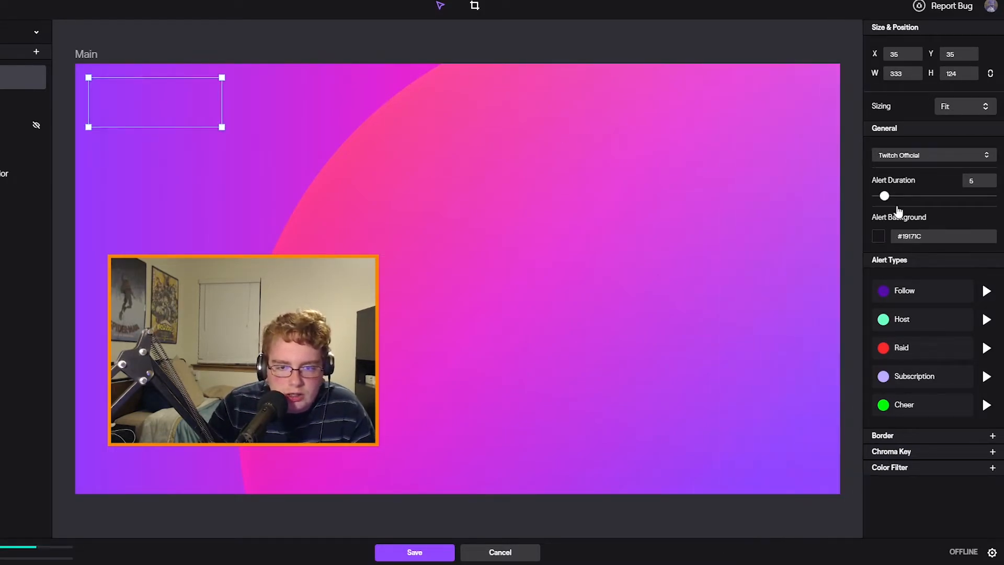
Check the Host alert's settings, try the alert box at 1157 x 470, and preview the Follow, Host and Raid alerts
{"action": "left_click", "coordinate": [933, 322]}
{"action": "left_click", "coordinate": [854, 27]}
{"action": "left_click_drag", "start_coordinate": [221, 127], "coordinate": [551, 266]}
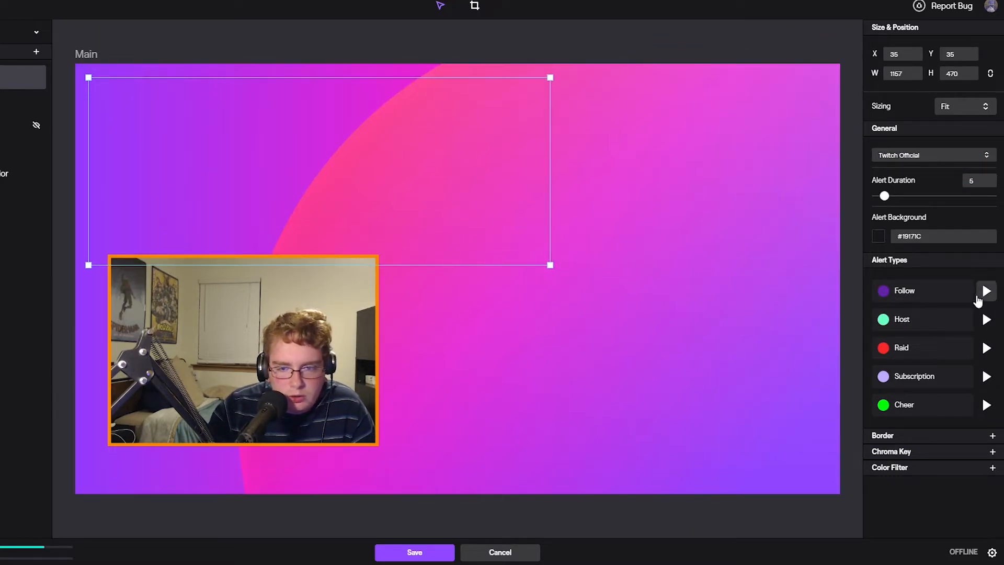
{"action": "left_click", "coordinate": [977, 297]}
{"action": "left_click", "coordinate": [986, 322]}
{"action": "left_click", "coordinate": [986, 352]}
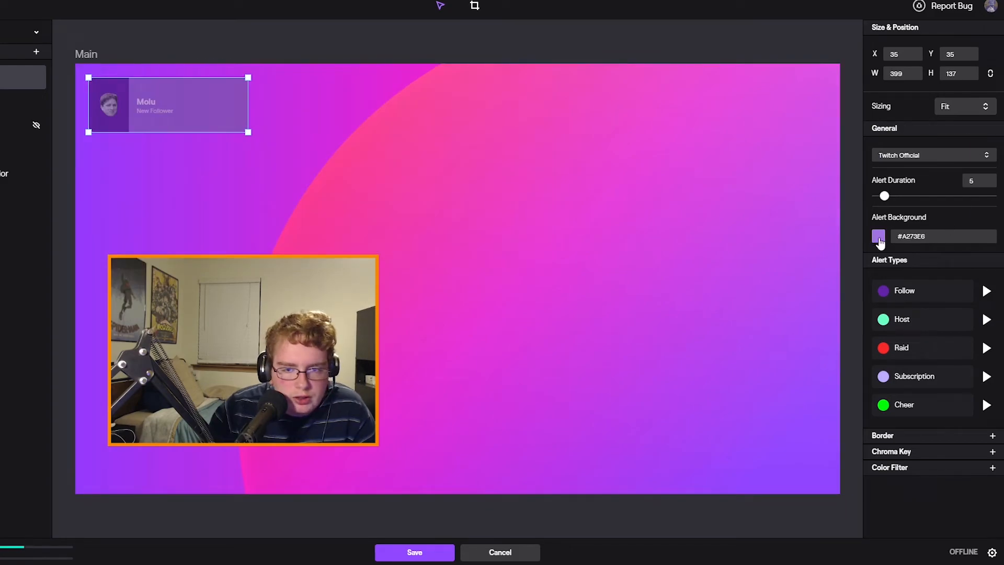
Set the alert background color to the dark purple #350876
{"action": "left_click", "coordinate": [879, 238]}
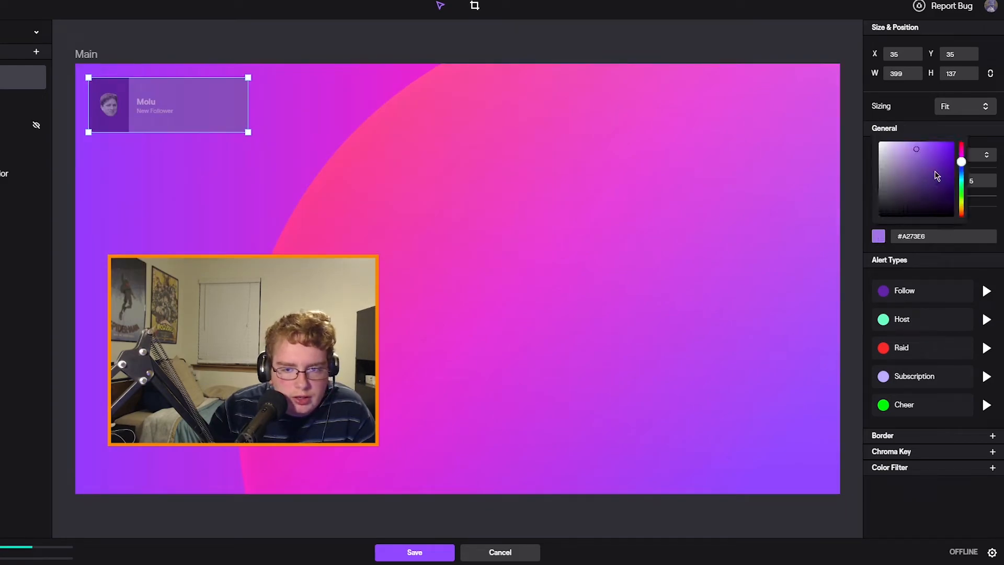
{"action": "left_click", "coordinate": [948, 182]}
{"action": "left_click", "coordinate": [972, 161]}
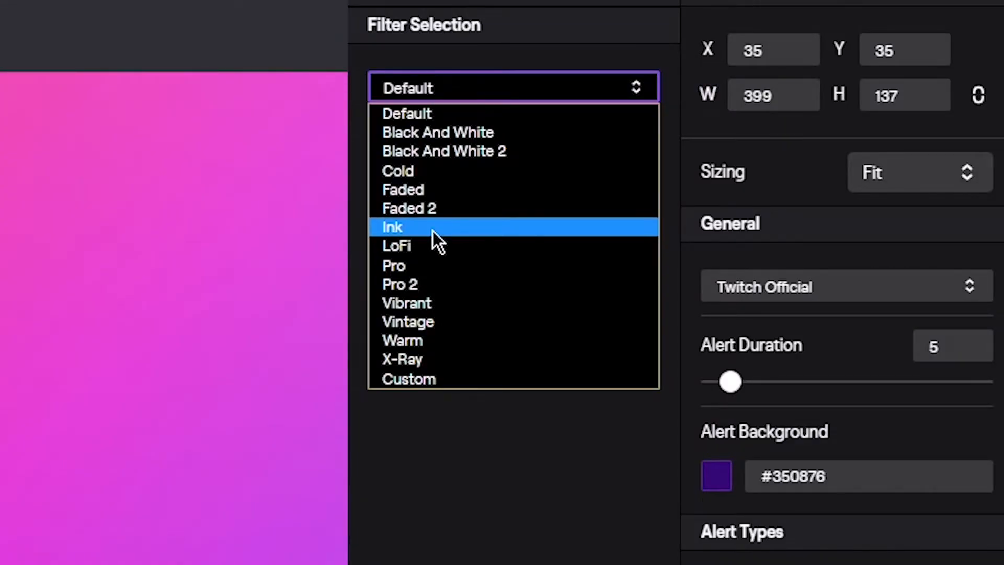
Try the LoFi color filter on the Alerts layer with Follow and Host previews, and remove the filter
{"action": "left_click", "coordinate": [430, 244]}
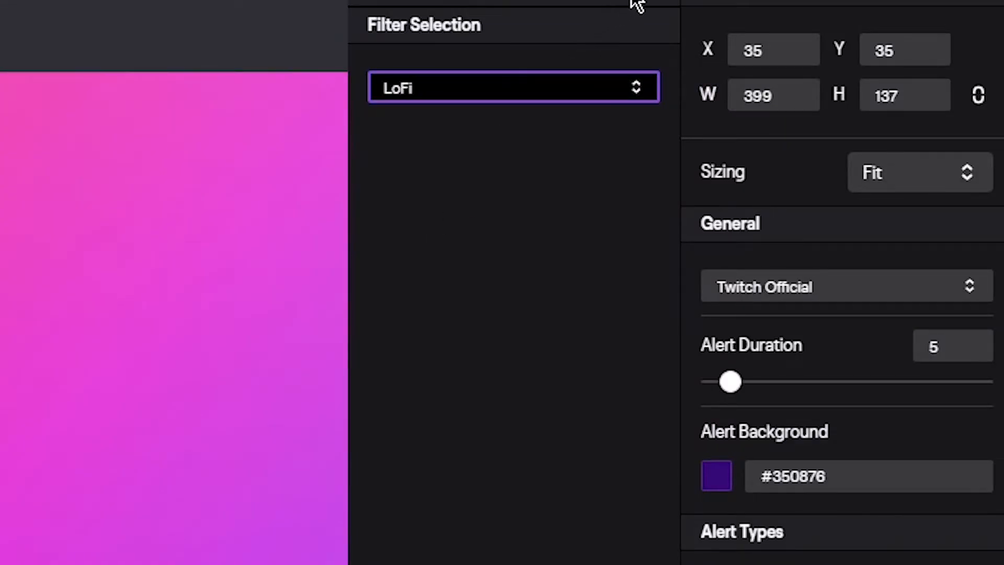
{"action": "left_click", "coordinate": [638, 2]}
{"action": "left_click", "coordinate": [981, 293]}
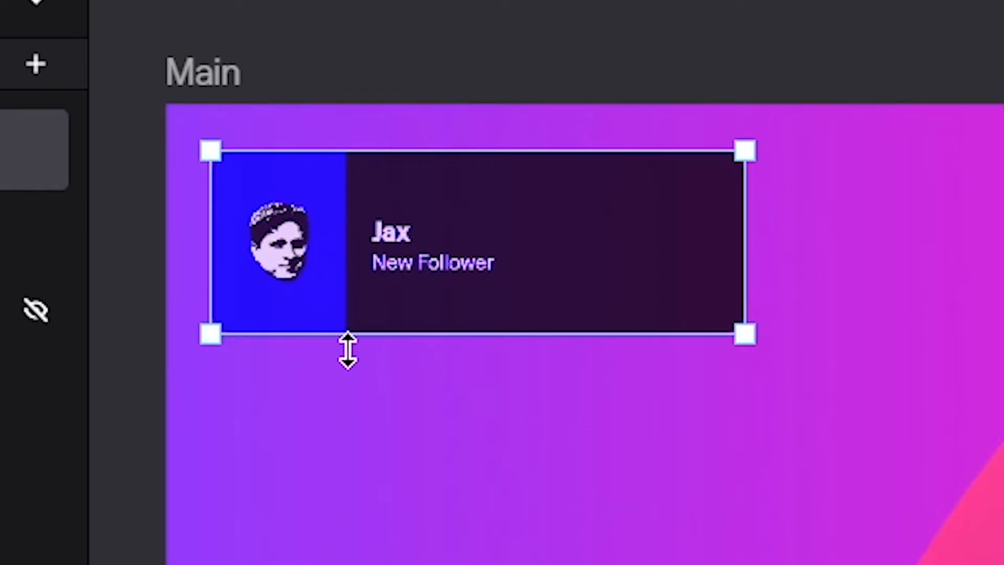
{"action": "left_click", "coordinate": [984, 319]}
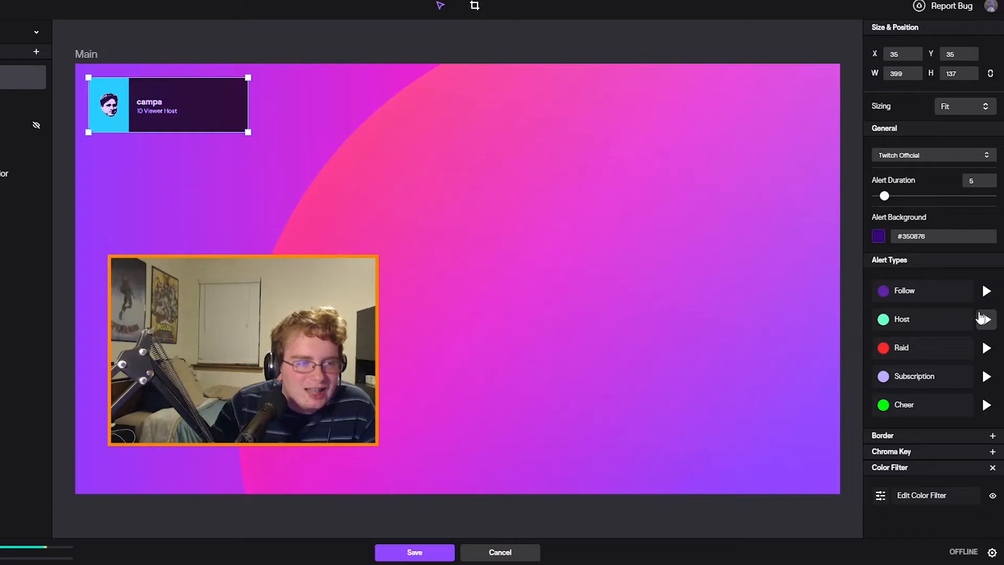
{"action": "left_click", "coordinate": [992, 468]}
Add an Embed Webpage layer and load the private Streamlabs alert box URL in its address field
{"action": "left_click", "coordinate": [36, 52]}
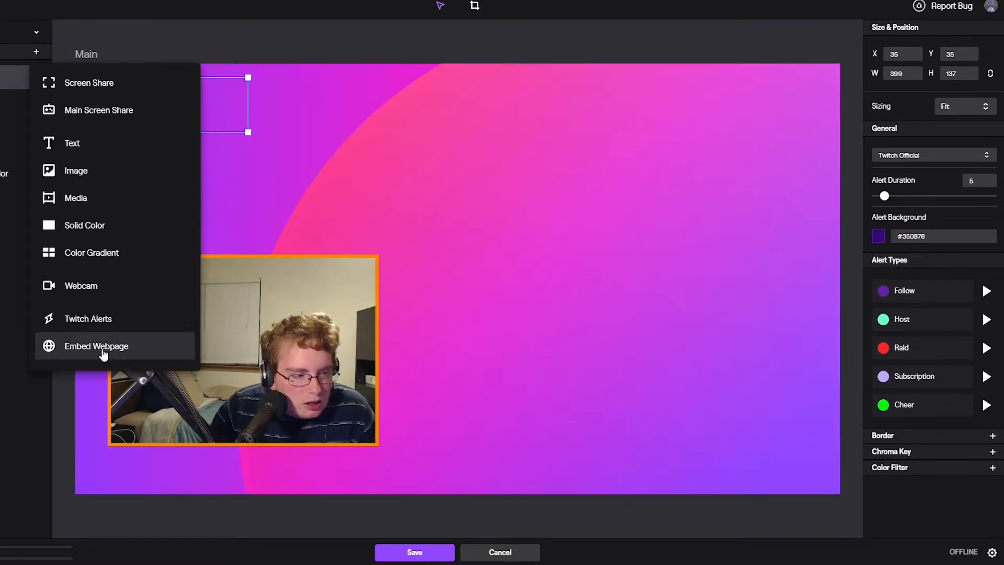
{"action": "left_click", "coordinate": [97, 343]}
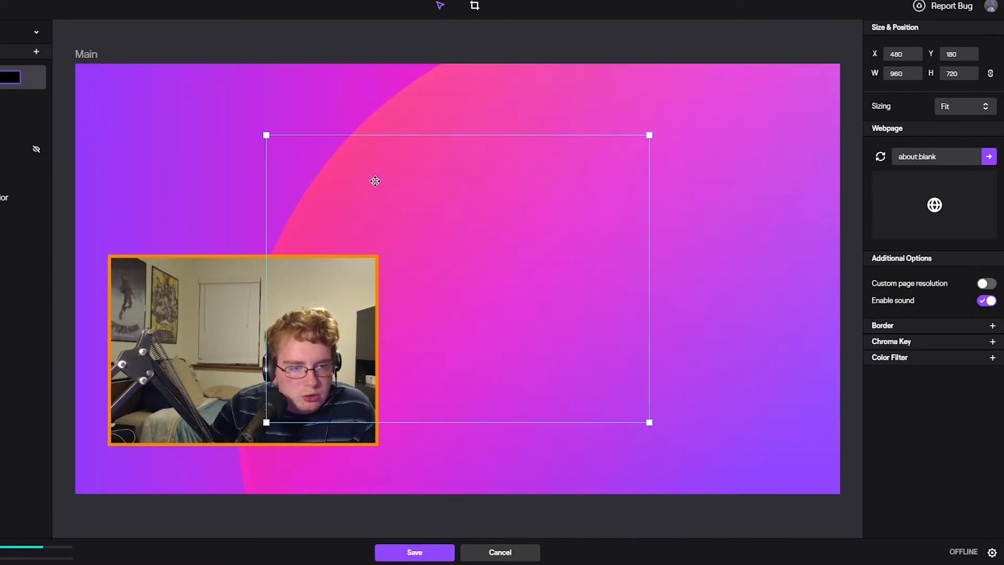
{"action": "left_click", "coordinate": [942, 156]}
{"action": "key", "text": "ctrl+v"}
{"action": "key", "text": "Return"}
Switch to the Opera browser to send a test subscription alert from Streamlabs, and move the webpage layer to X 456, Y 107
{"action": "left_click", "coordinate": [125, 563]}
{"action": "left_click_drag", "start_coordinate": [478, 7], "coordinate": [593, 101]}
{"action": "left_click_drag", "start_coordinate": [946, 0], "coordinate": [1003, 9]}
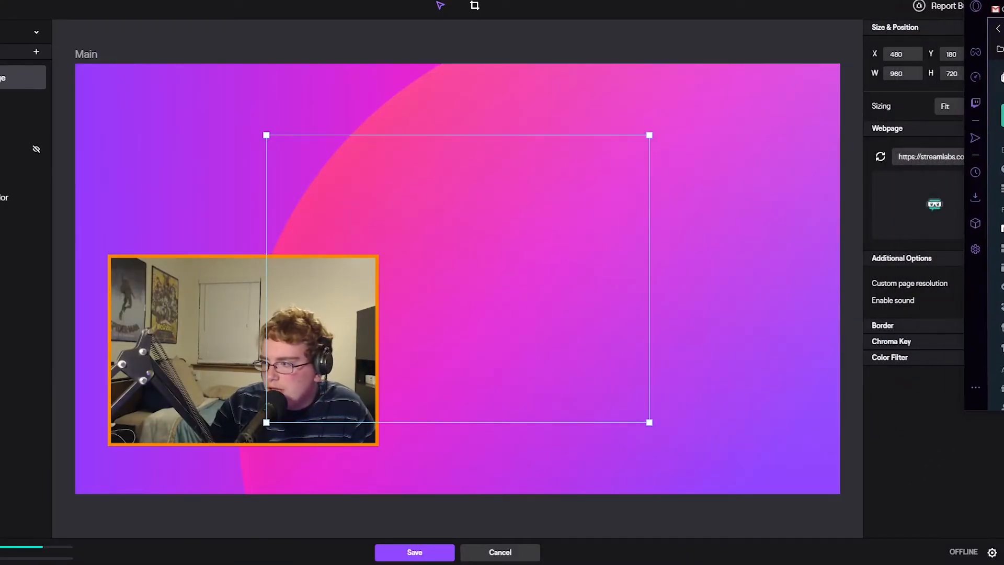
{"action": "left_click_drag", "start_coordinate": [522, 236], "coordinate": [551, 212]}
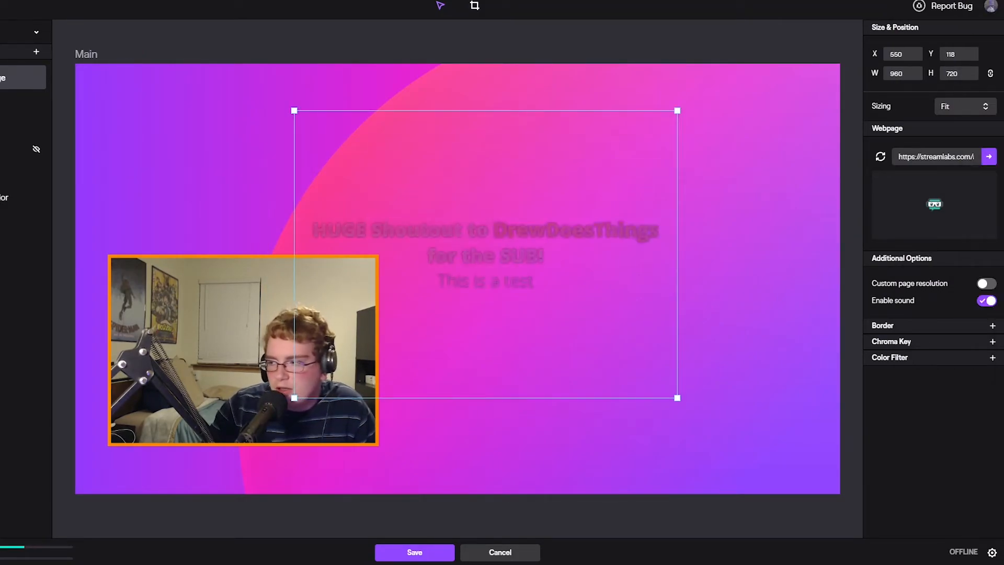
{"action": "left_click_drag", "start_coordinate": [537, 261], "coordinate": [501, 259]}
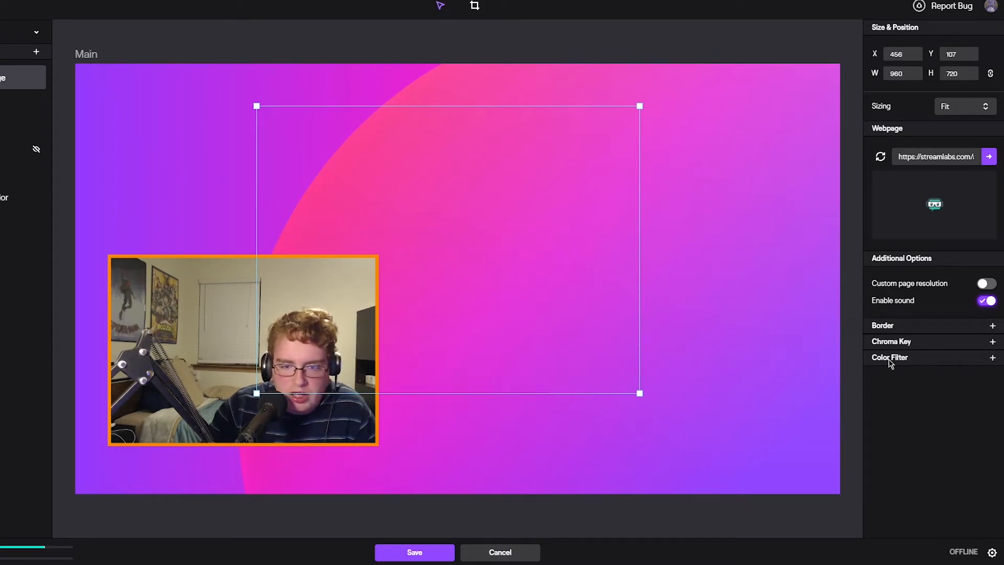
Add a full-size screen share layer and look through its available sources, keeping Fullscreen Application
{"action": "left_click", "coordinate": [833, 128]}
{"action": "left_click", "coordinate": [4, 77]}
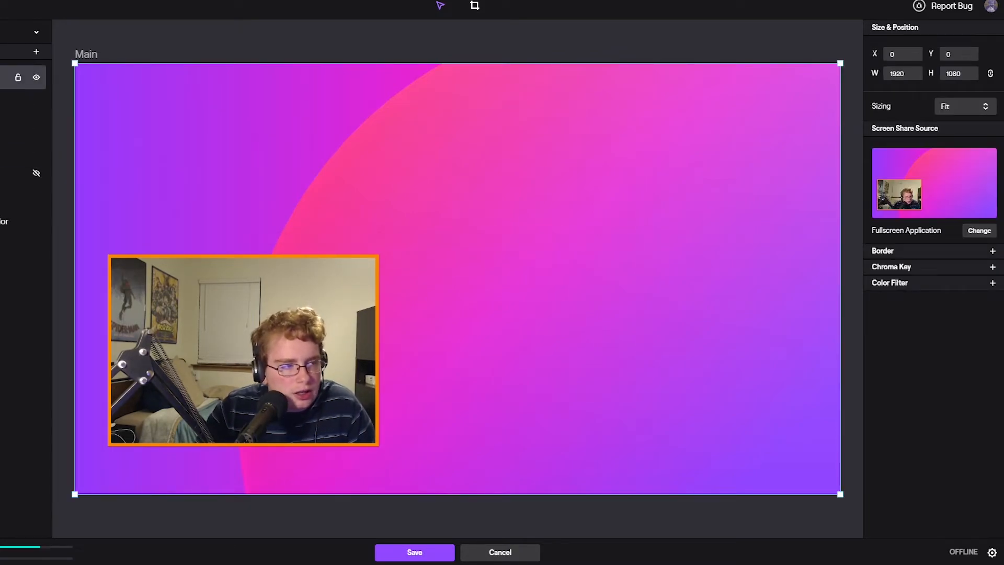
{"action": "left_click", "coordinate": [979, 231]}
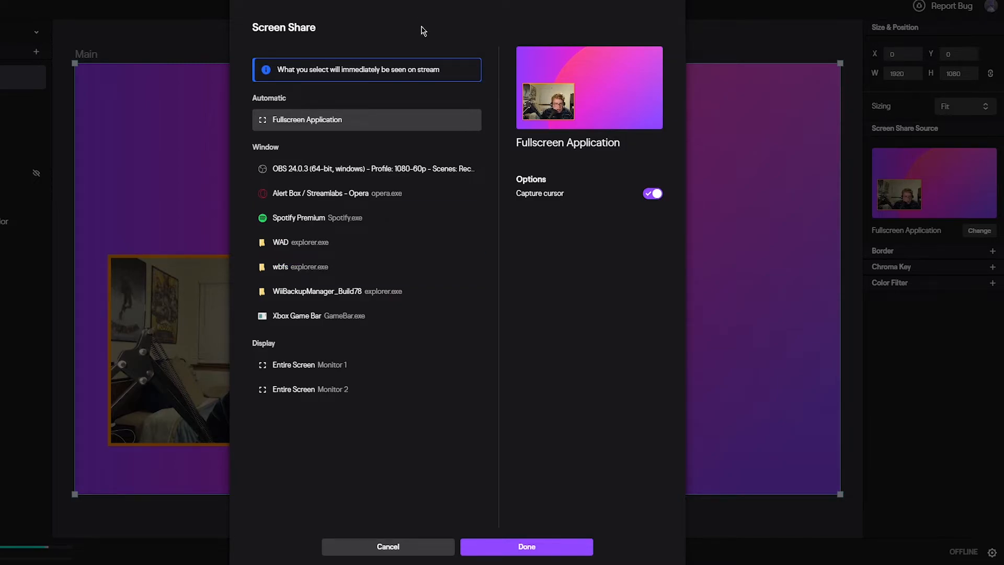
{"action": "left_click", "coordinate": [388, 546]}
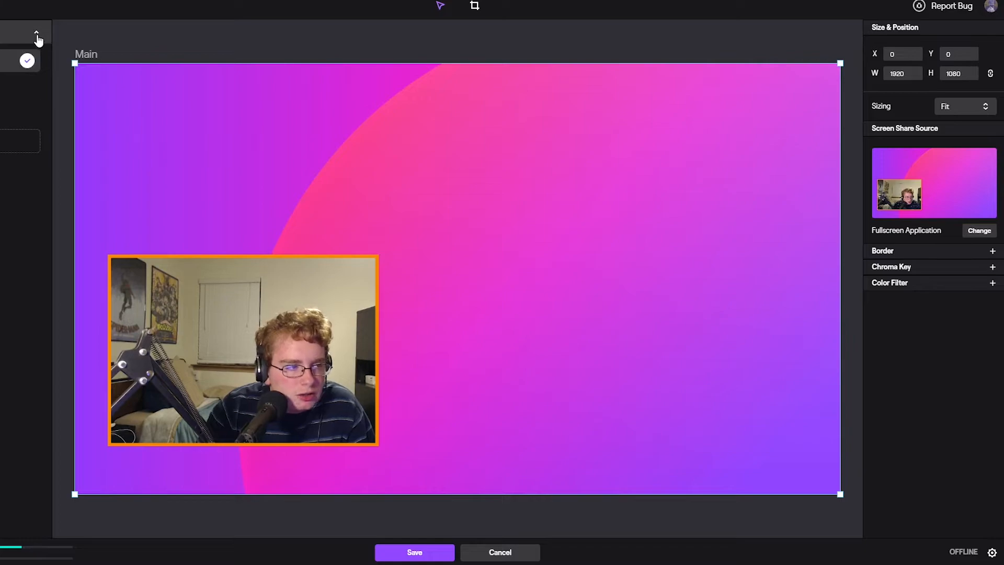
Add a second screen share layer and open its source selection to compare the available windows and displays
{"action": "left_click", "coordinate": [36, 51]}
{"action": "left_click", "coordinate": [119, 92]}
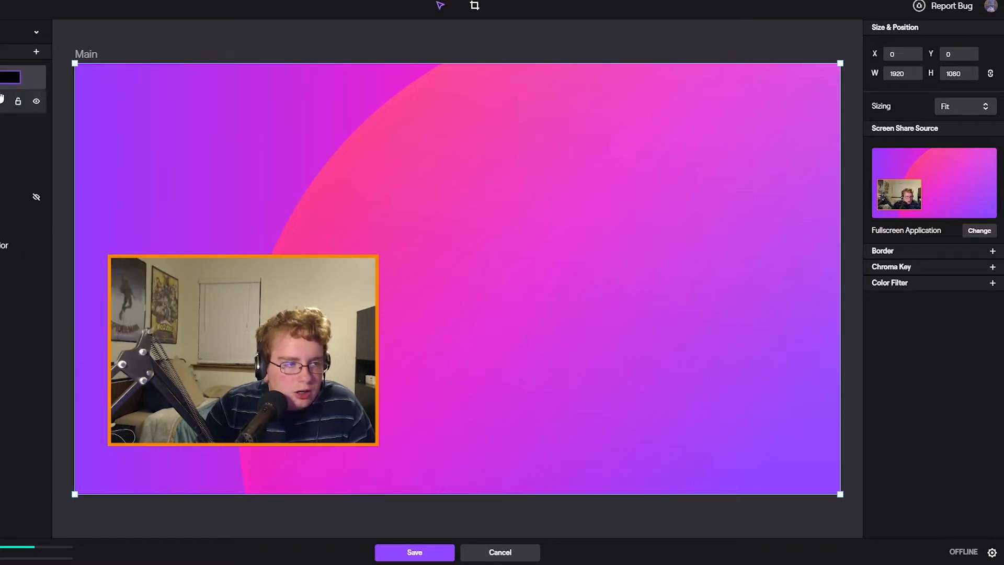
{"action": "left_click", "coordinate": [980, 231]}
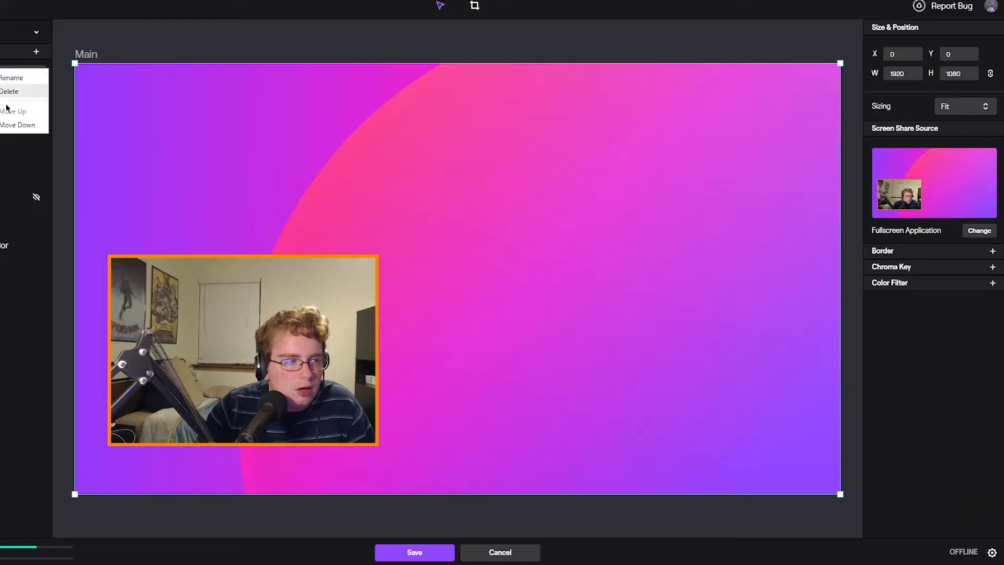
Delete the two added screen share layers and the embedded webpage layer from the Main layout
{"action": "left_click", "coordinate": [15, 92]}
{"action": "right_click", "coordinate": [1, 88]}
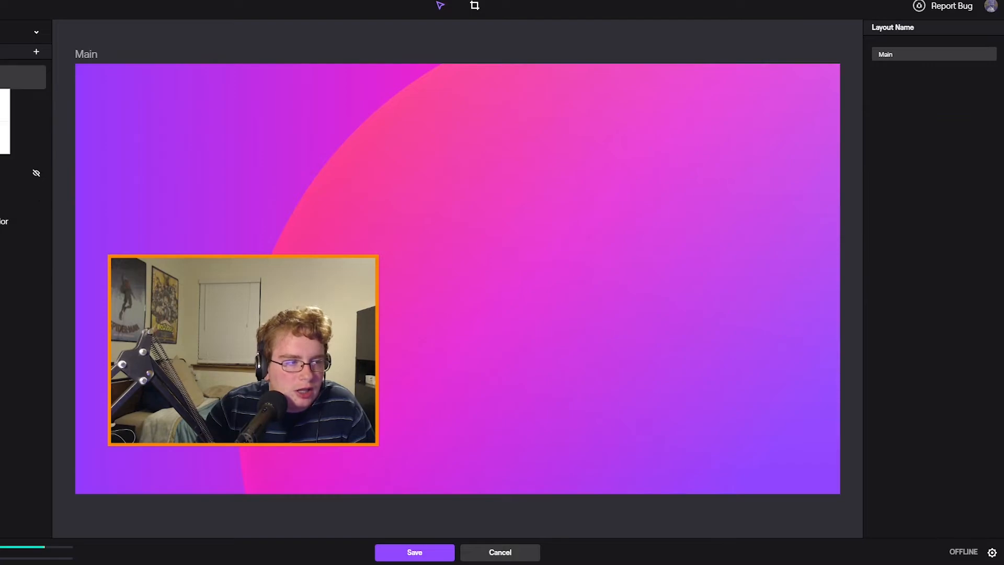
{"action": "left_click", "coordinate": [2, 111]}
{"action": "right_click", "coordinate": [2, 80]}
{"action": "left_click", "coordinate": [4, 102]}
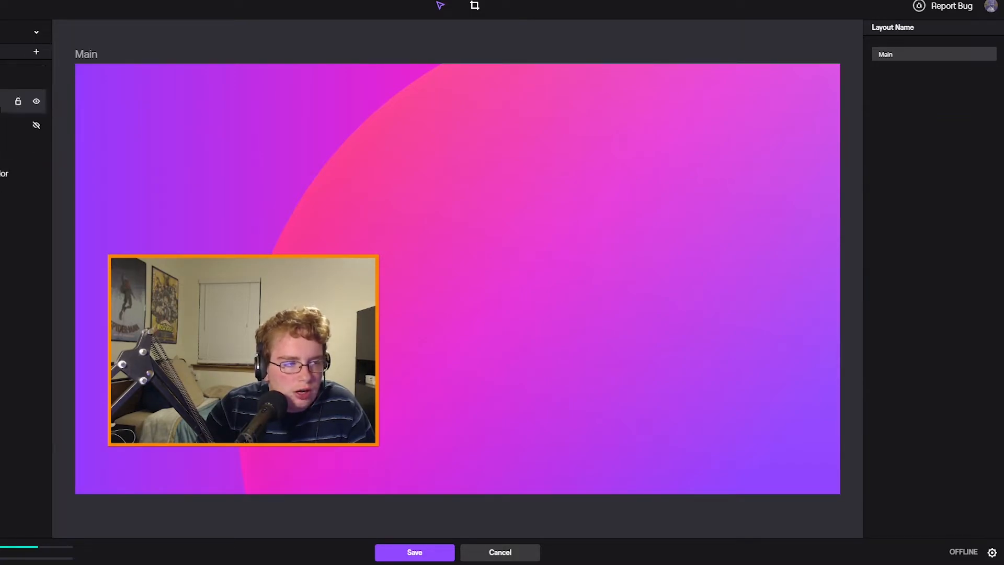
Check the Game Capture and Background Color layers' options, the layout list and the available layer types
{"action": "left_click", "coordinate": [2, 126]}
{"action": "right_click", "coordinate": [67, 127]}
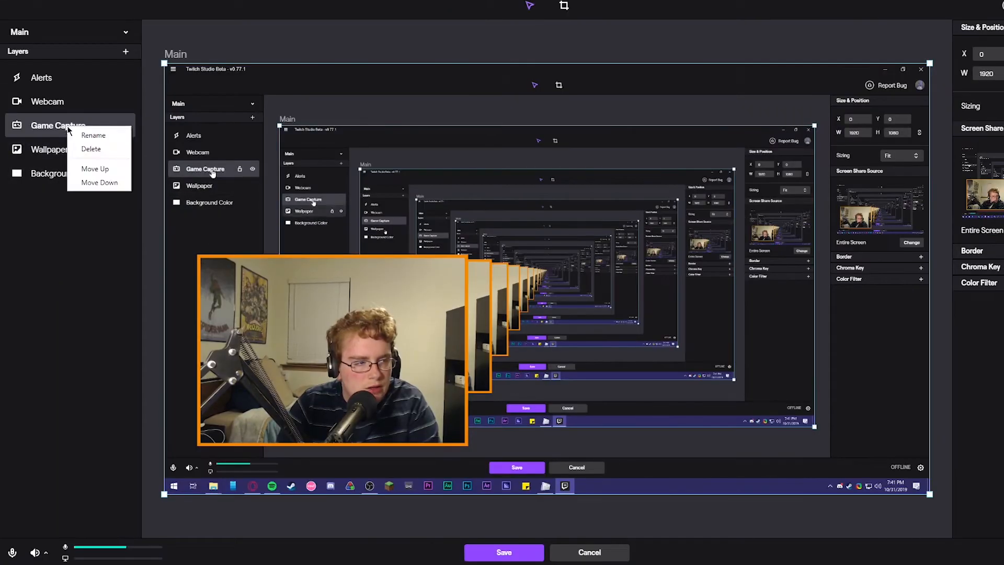
{"action": "left_click", "coordinate": [28, 226]}
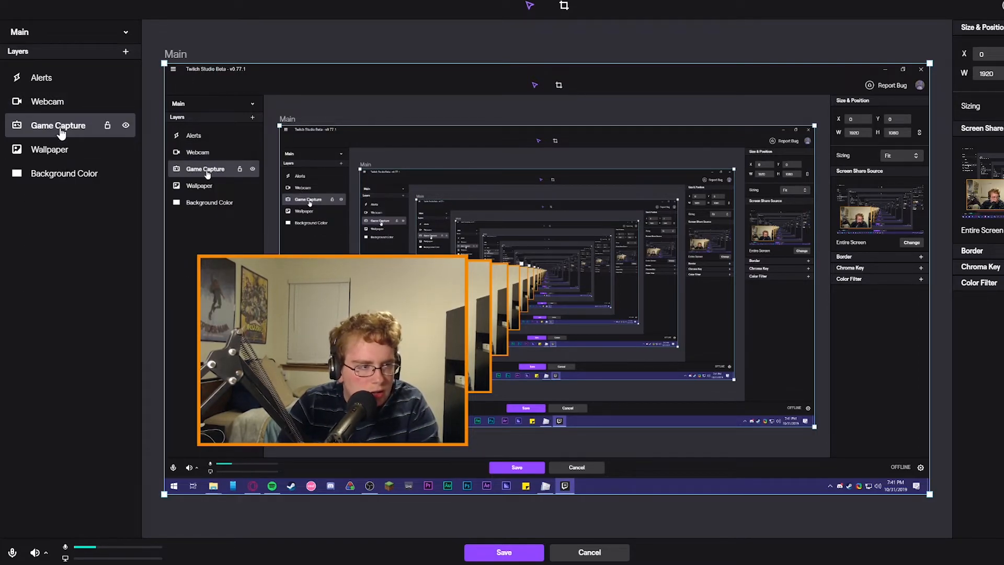
{"action": "left_click", "coordinate": [126, 33]}
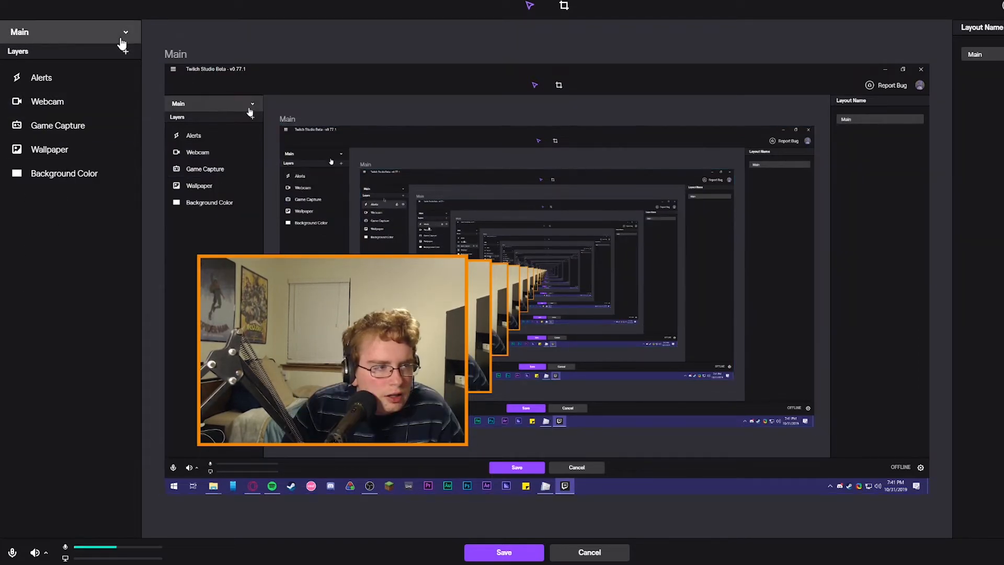
{"action": "left_click", "coordinate": [127, 35]}
{"action": "left_click", "coordinate": [125, 52]}
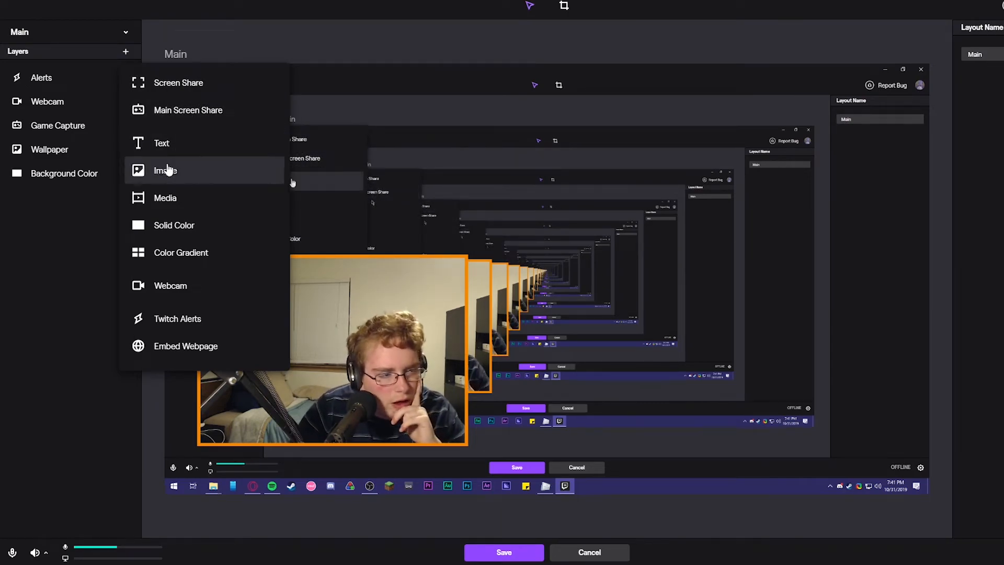
{"action": "left_click", "coordinate": [62, 173]}
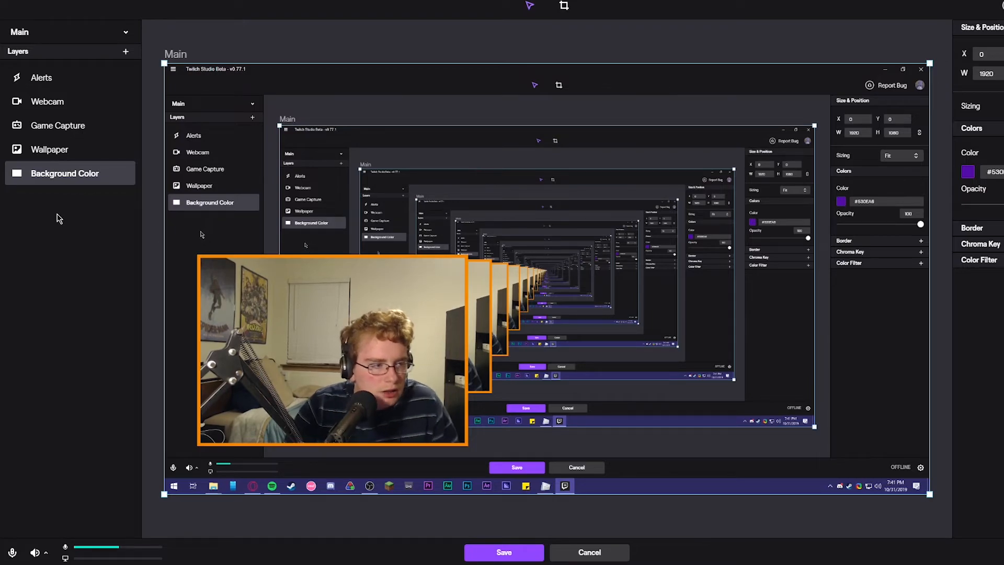
{"action": "right_click", "coordinate": [29, 181]}
{"action": "left_click", "coordinate": [41, 264]}
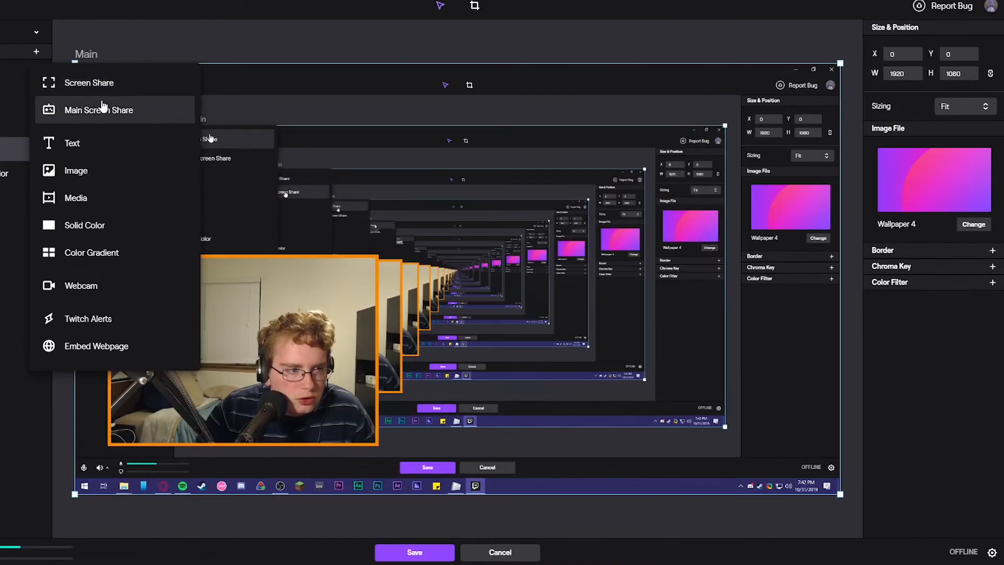
Add a text layer at X 882, Y 282 with the text "Hi"
{"action": "left_click", "coordinate": [96, 143]}
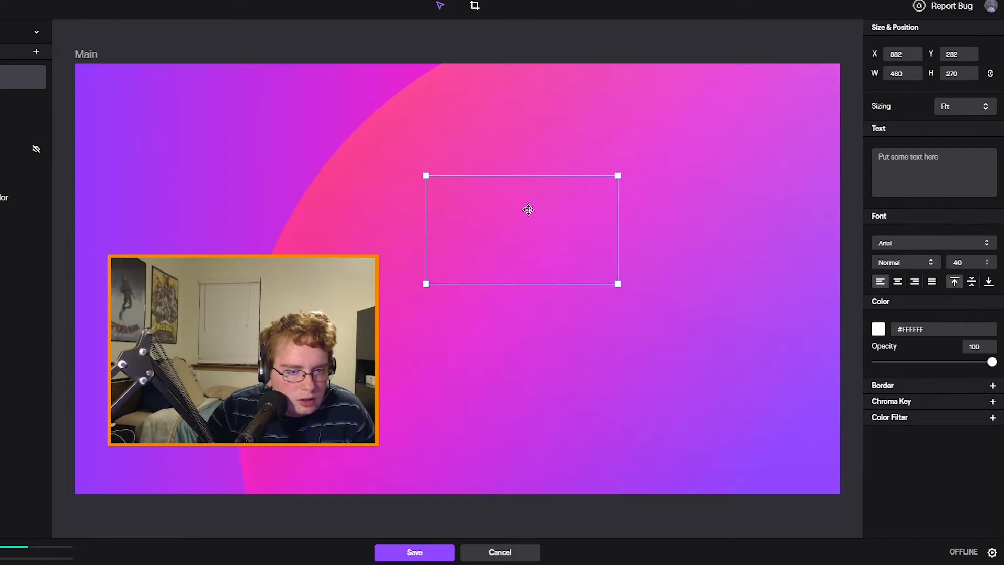
{"action": "left_click", "coordinate": [945, 152]}
{"action": "type", "text": "Hi"}
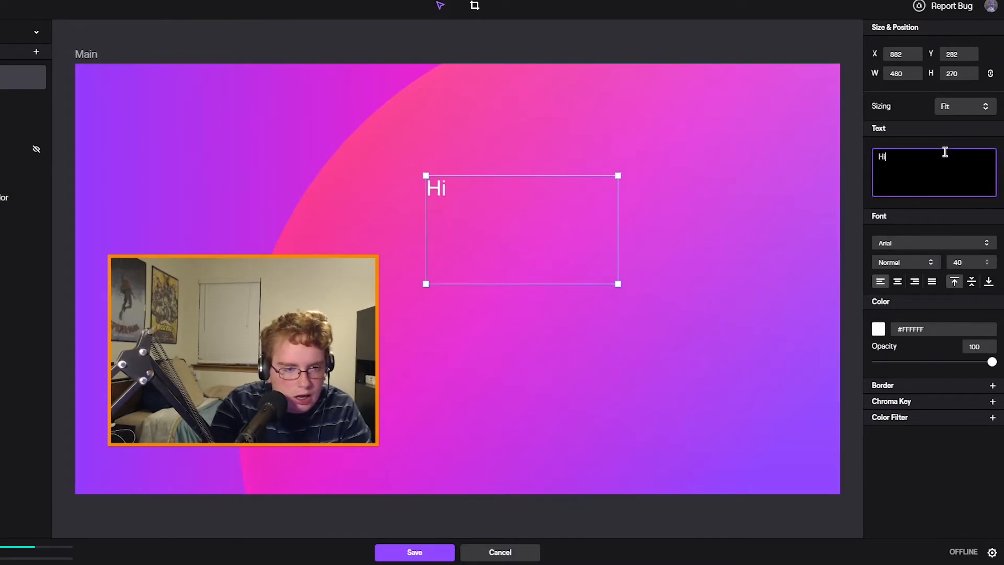
Try Times New Roman, Segoe UI and Impact on the Hi text, and return it to Times New Roman
{"action": "left_click", "coordinate": [921, 243]}
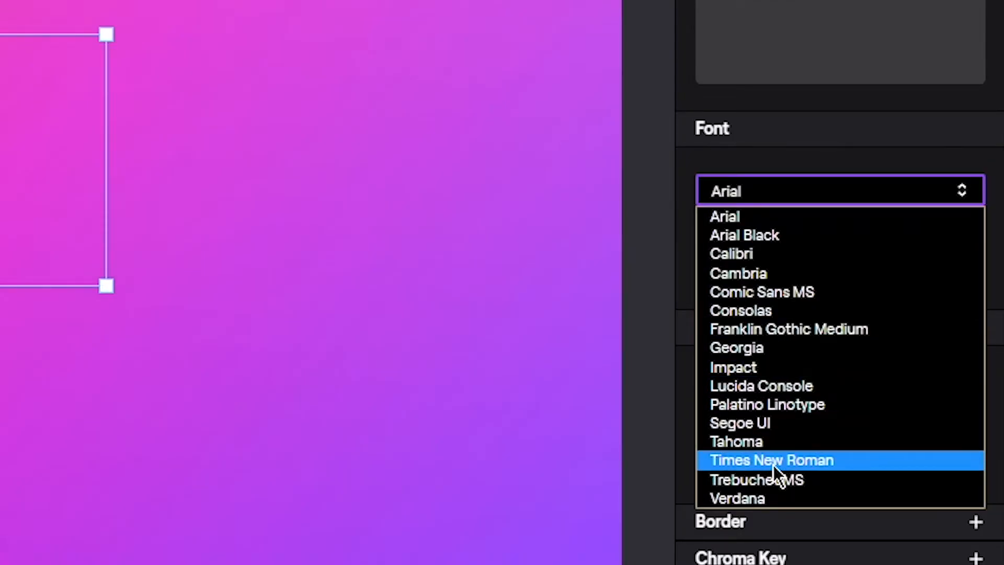
{"action": "left_click", "coordinate": [778, 461]}
{"action": "left_click", "coordinate": [774, 207]}
{"action": "left_click", "coordinate": [774, 200]}
{"action": "left_click", "coordinate": [813, 558]}
{"action": "left_click", "coordinate": [804, 191]}
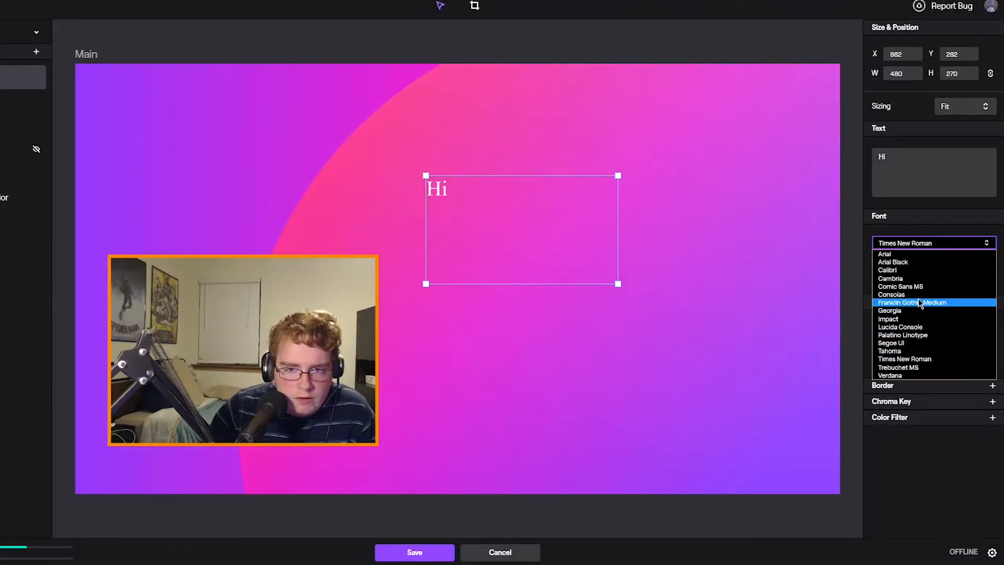
{"action": "left_click", "coordinate": [759, 423]}
{"action": "left_click", "coordinate": [919, 243]}
{"action": "left_click", "coordinate": [908, 320]}
{"action": "left_click", "coordinate": [922, 243]}
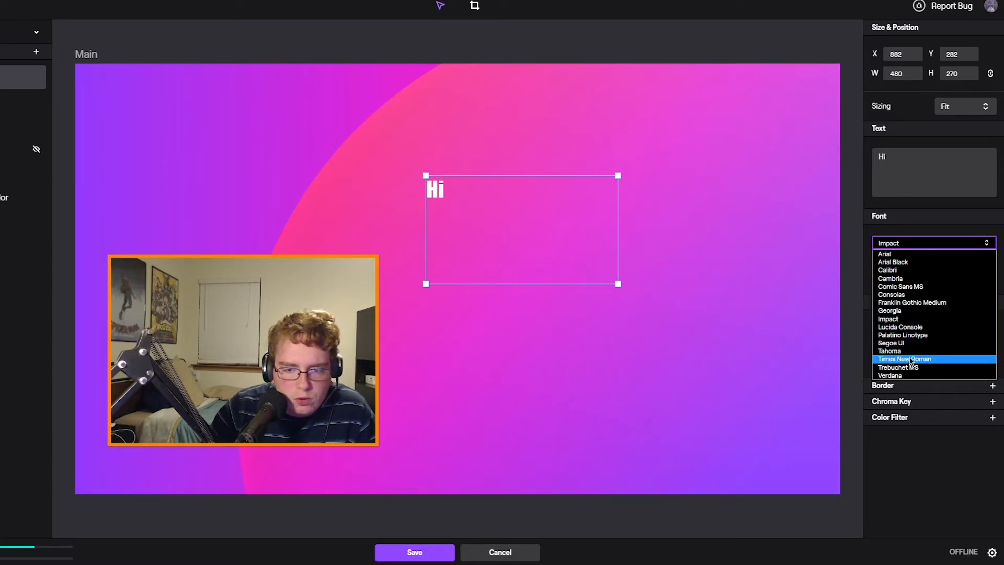
{"action": "left_click", "coordinate": [912, 360]}
Compare further fonts with Times New Roman on the Hi text and set its font to Trebuchet MS
{"action": "left_click", "coordinate": [932, 246]}
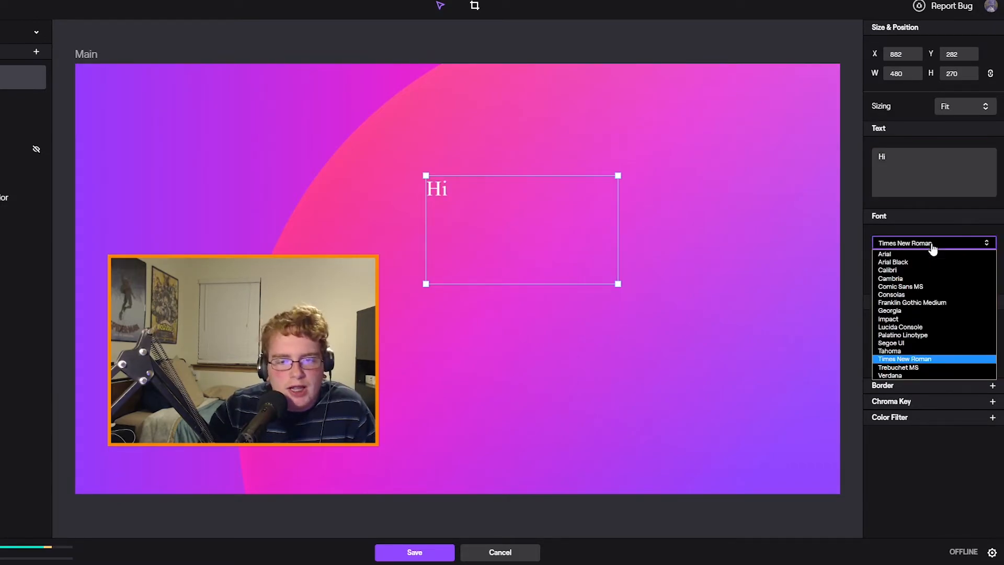
{"action": "left_click", "coordinate": [904, 315]}
{"action": "left_click", "coordinate": [902, 246]}
{"action": "left_click", "coordinate": [905, 316]}
{"action": "left_click", "coordinate": [904, 246]}
{"action": "left_click", "coordinate": [913, 359]}
{"action": "left_click", "coordinate": [934, 247]}
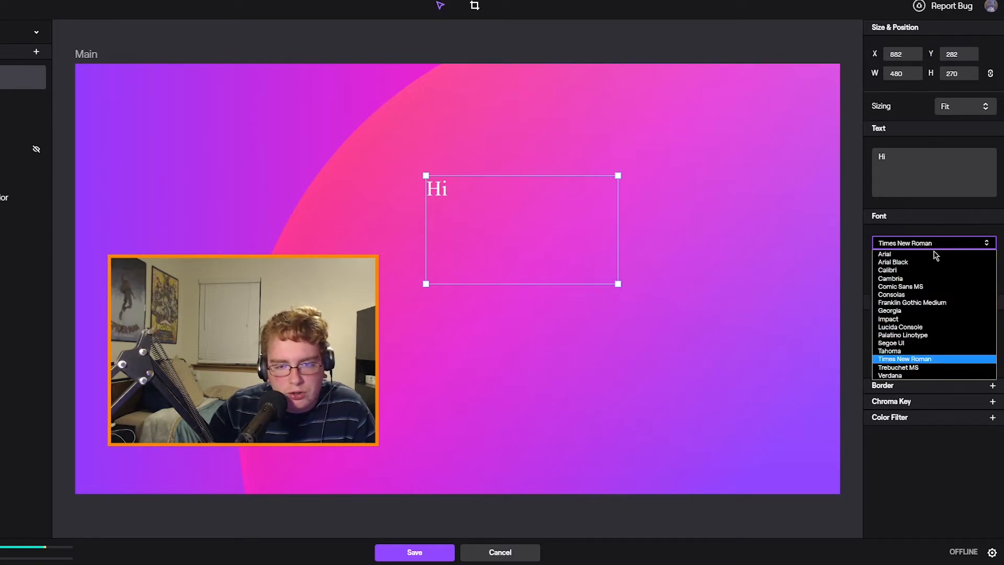
{"action": "left_click", "coordinate": [922, 372]}
{"action": "left_click", "coordinate": [924, 243]}
{"action": "left_click", "coordinate": [927, 248]}
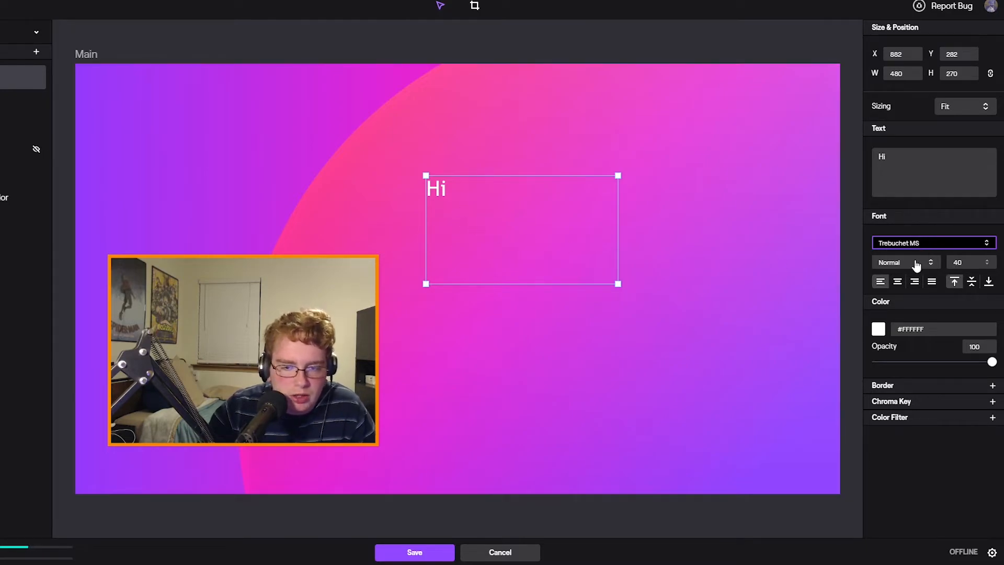
Try different font weights on the Hi text, ending with Thin
{"action": "left_click", "coordinate": [918, 264]}
{"action": "left_click", "coordinate": [905, 274]}
{"action": "left_click", "coordinate": [907, 275]}
{"action": "left_click", "coordinate": [907, 263]}
{"action": "left_click", "coordinate": [900, 283]}
{"action": "left_click", "coordinate": [905, 267]}
{"action": "left_click", "coordinate": [905, 290]}
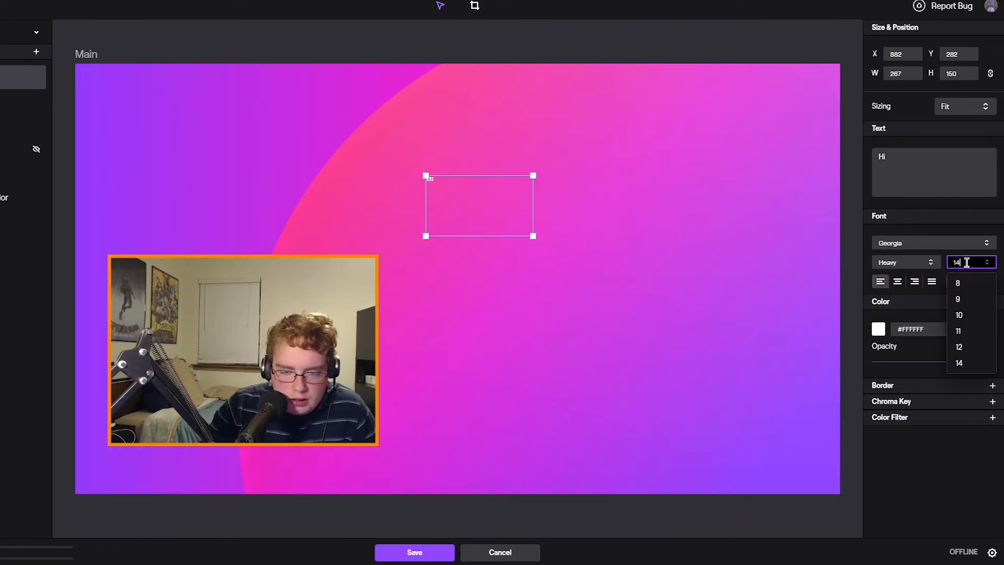
Try a font size of 200 on the Hi text and clear the size value
{"action": "key", "text": "BackSpace"}
{"action": "key", "text": "BackSpace"}
{"action": "type", "text": "200"}
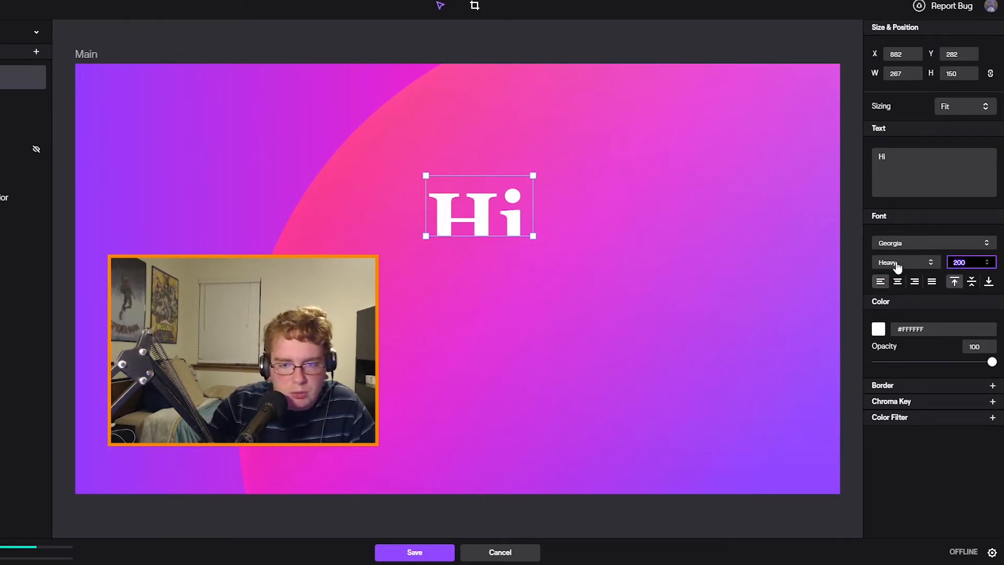
{"action": "key", "text": "BackSpace"}
{"action": "key", "text": "BackSpace"}
{"action": "key", "text": "BackSpace"}
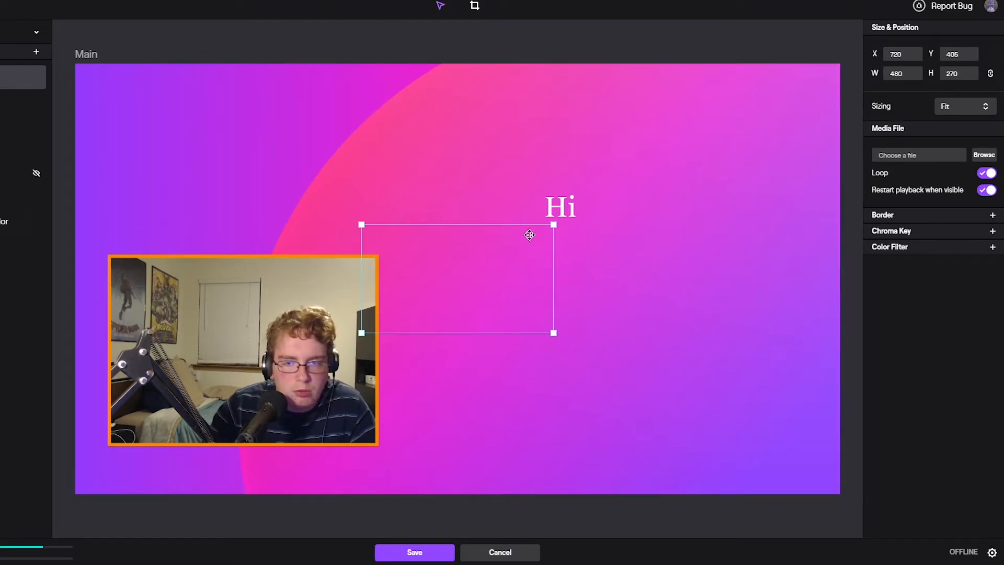
Load the EyeToy video from D:\Memes into the new media layer
{"action": "left_click", "coordinate": [985, 156]}
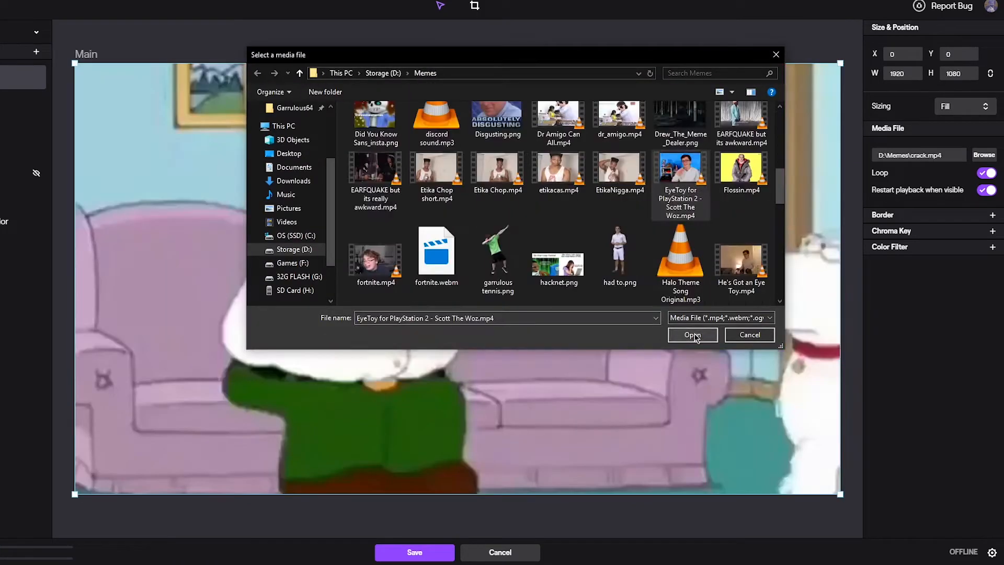
{"action": "key", "text": "Return"}
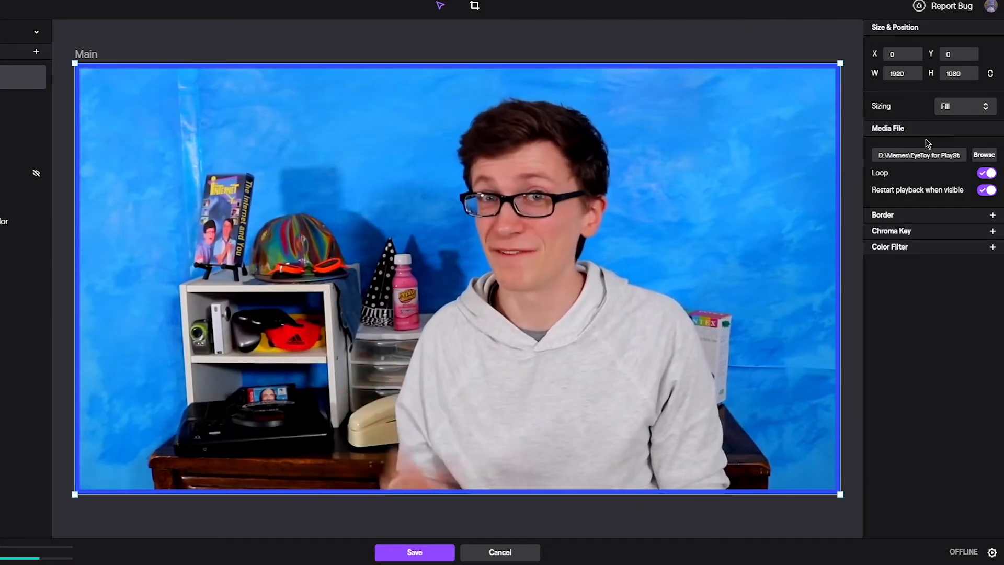
Scale down the EyeToy video layer on the Main canvas
{"action": "left_click_drag", "start_coordinate": [824, 73], "coordinate": [605, 177]}
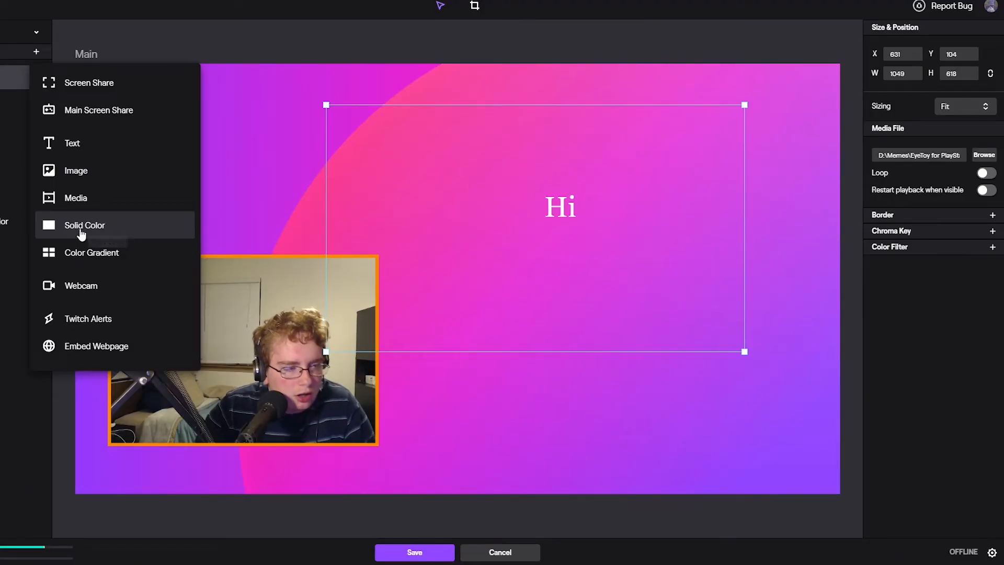
Try a yellow solid color layer and a color gradient layer on the Main canvas
{"action": "left_click", "coordinate": [81, 230]}
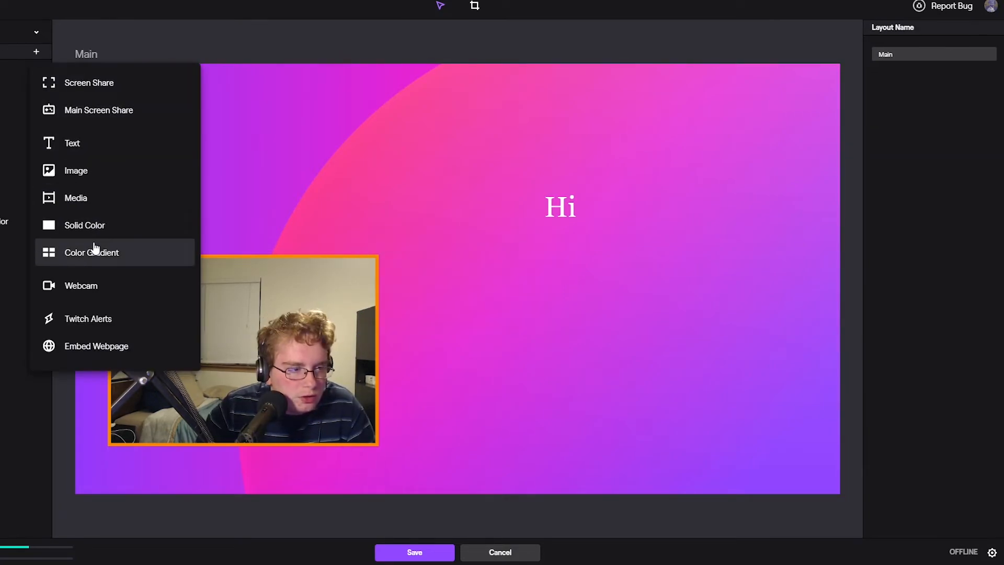
{"action": "left_click", "coordinate": [96, 248]}
{"action": "left_click_drag", "start_coordinate": [475, 303], "coordinate": [313, 161]}
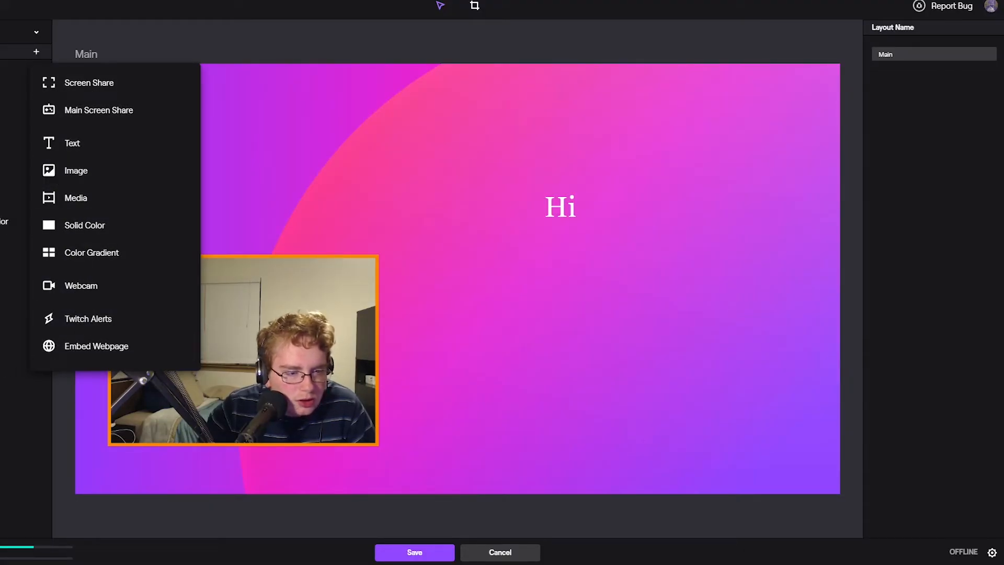
{"action": "left_click", "coordinate": [329, 374]}
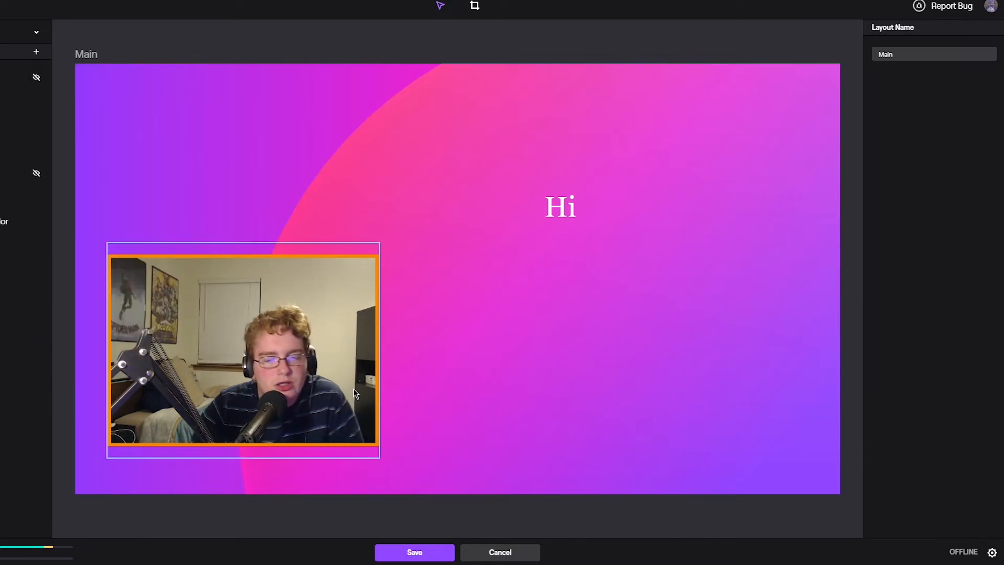
Open the application settings, try the Light theme and switch back to Dark
{"action": "left_click", "coordinate": [993, 554]}
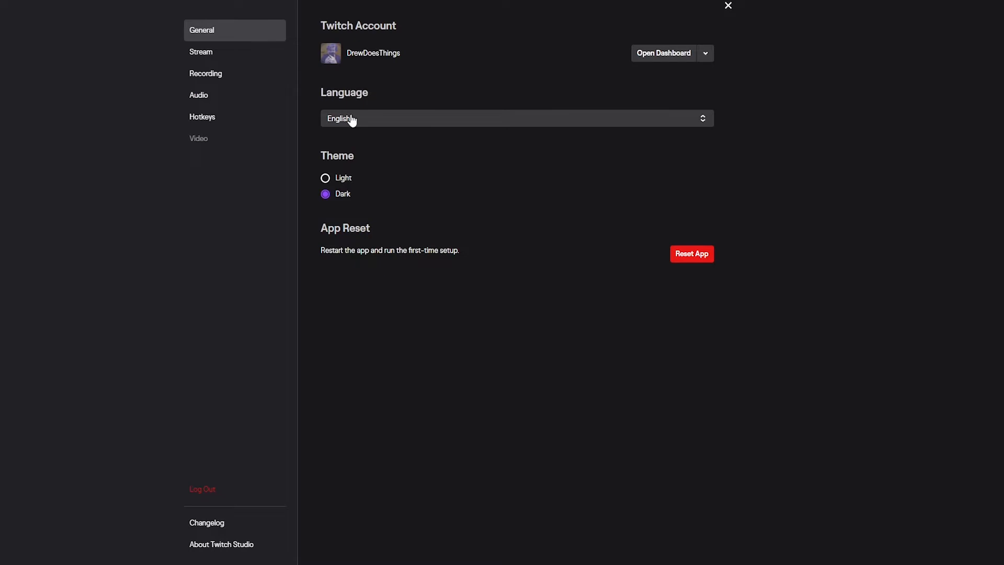
{"action": "left_click", "coordinate": [346, 181]}
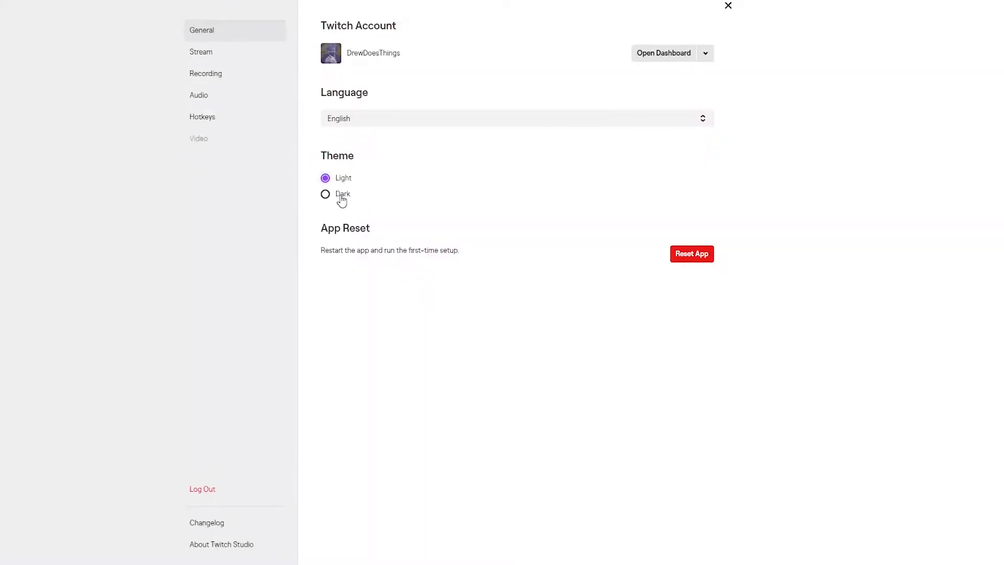
{"action": "left_click", "coordinate": [341, 197]}
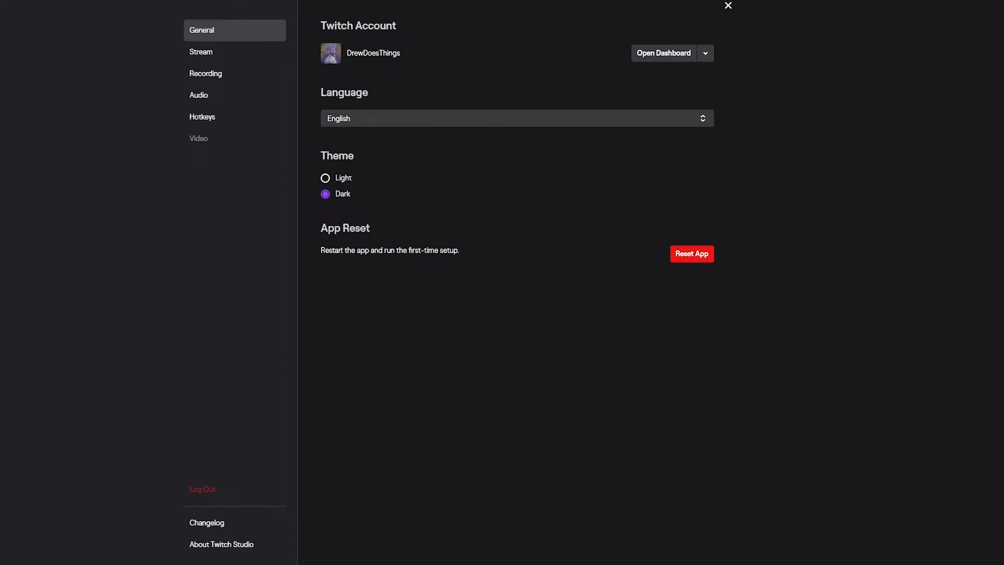
Look through the Twitch account's dashboard shortcuts and the Stream settings
{"action": "left_click", "coordinate": [706, 53]}
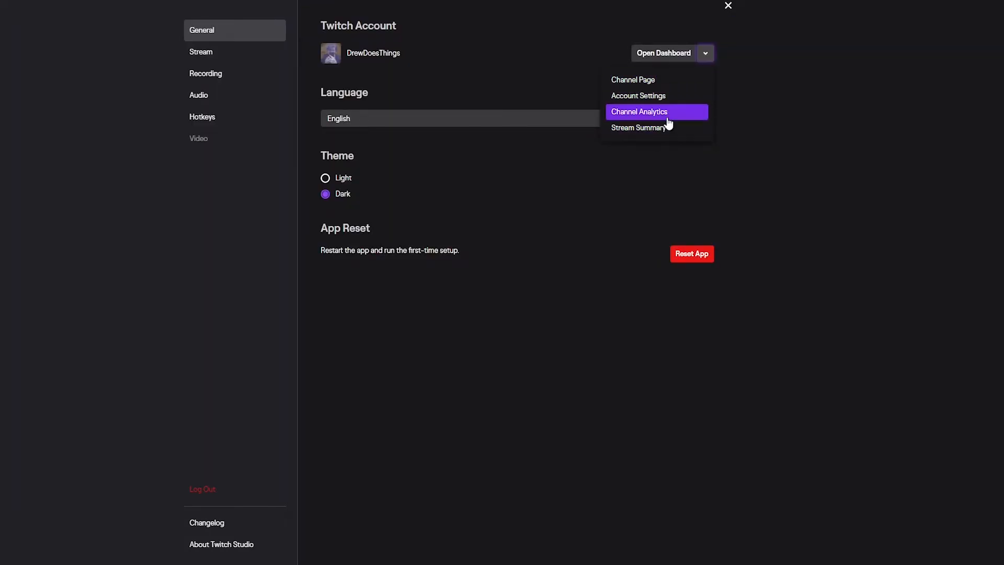
{"action": "left_click", "coordinate": [455, 37]}
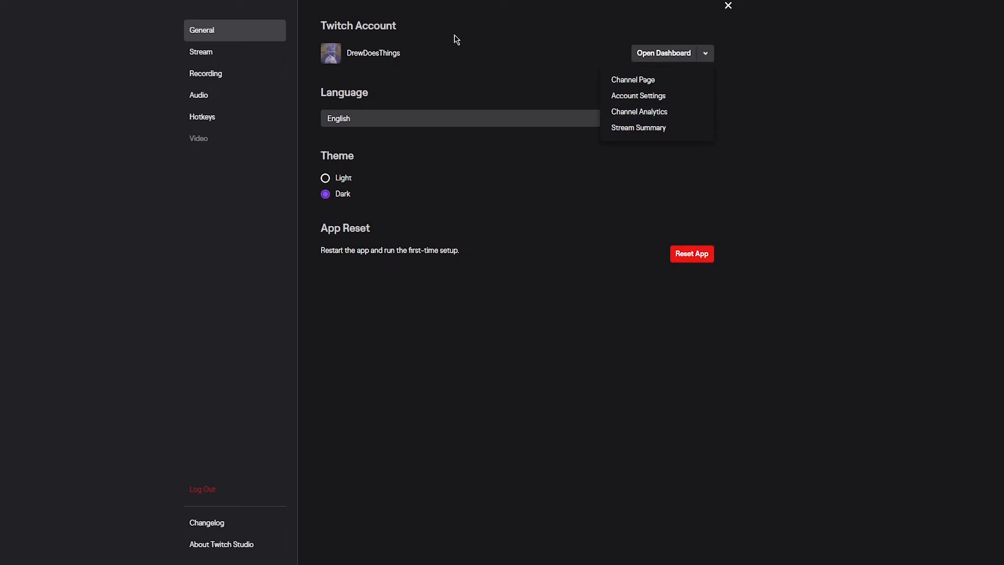
{"action": "left_click", "coordinate": [208, 52]}
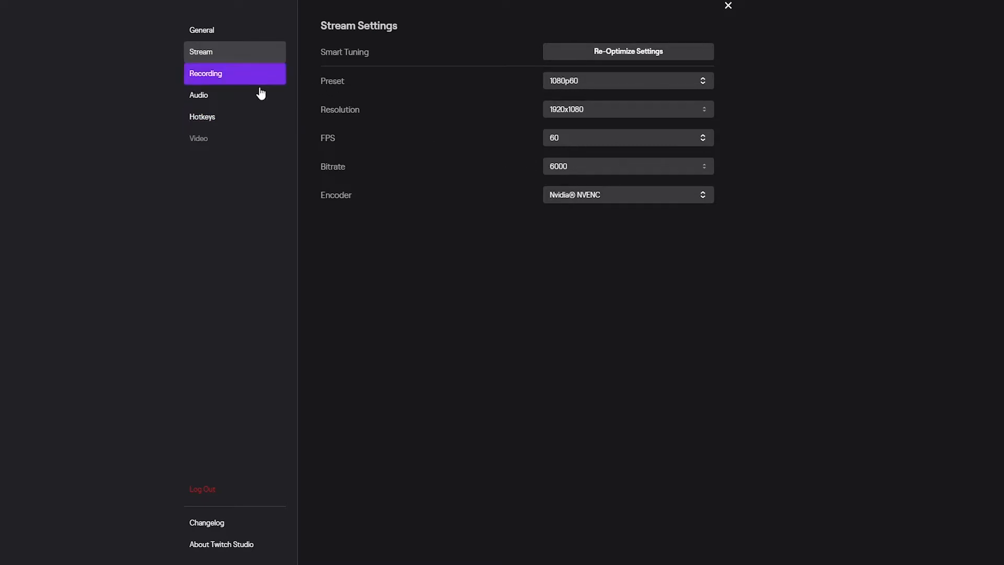
Set the recording path to D:\Film Content and the recording format to MP4
{"action": "left_click", "coordinate": [238, 77]}
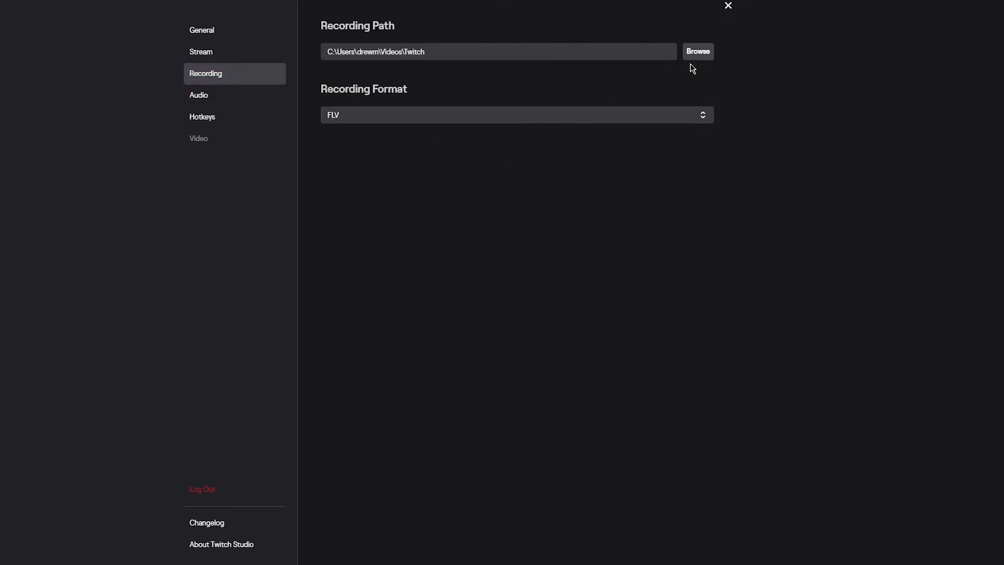
{"action": "left_click", "coordinate": [581, 116]}
{"action": "left_click", "coordinate": [540, 142]}
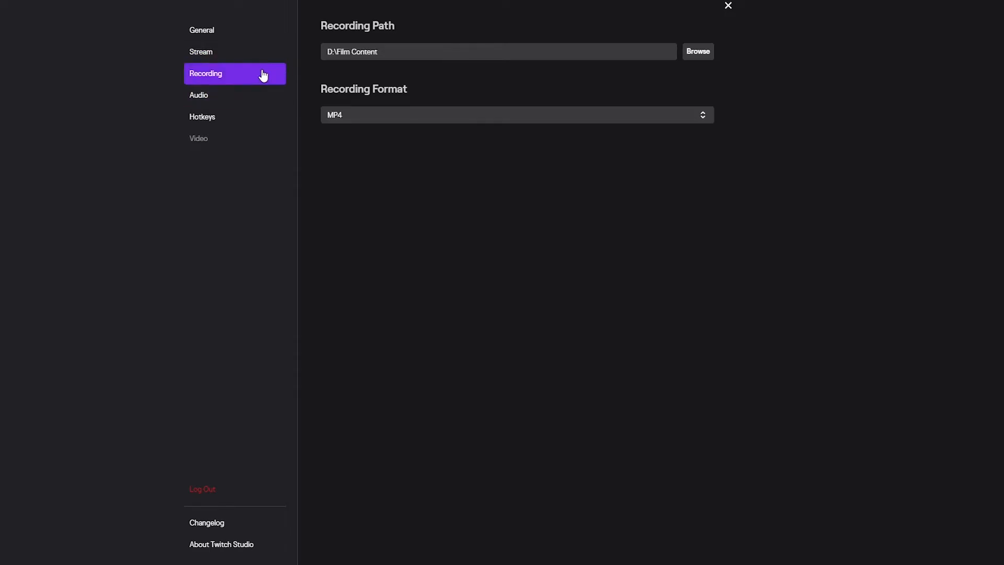
Compare the Stream settings with the recording path and format options
{"action": "left_click", "coordinate": [229, 54]}
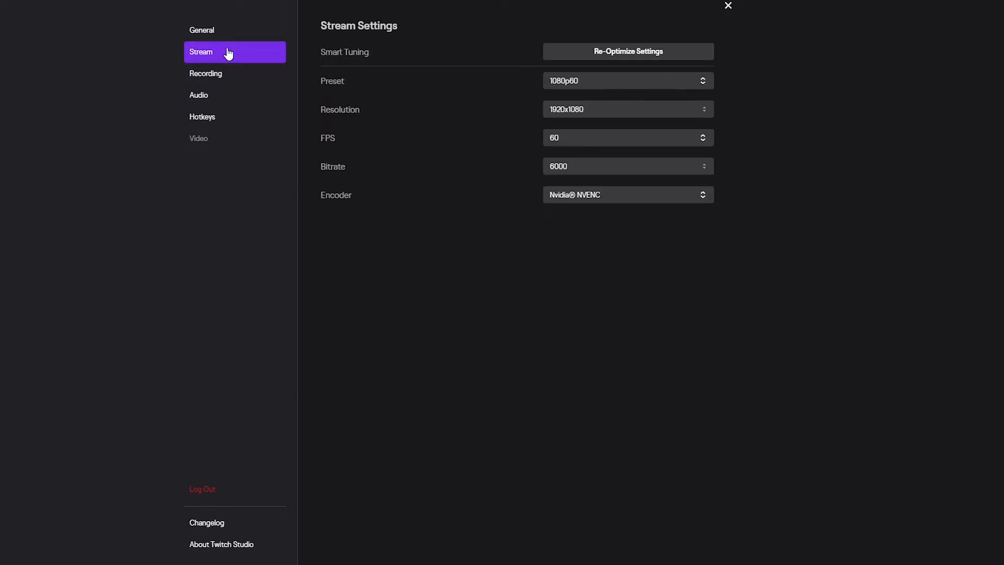
{"action": "left_click", "coordinate": [230, 75]}
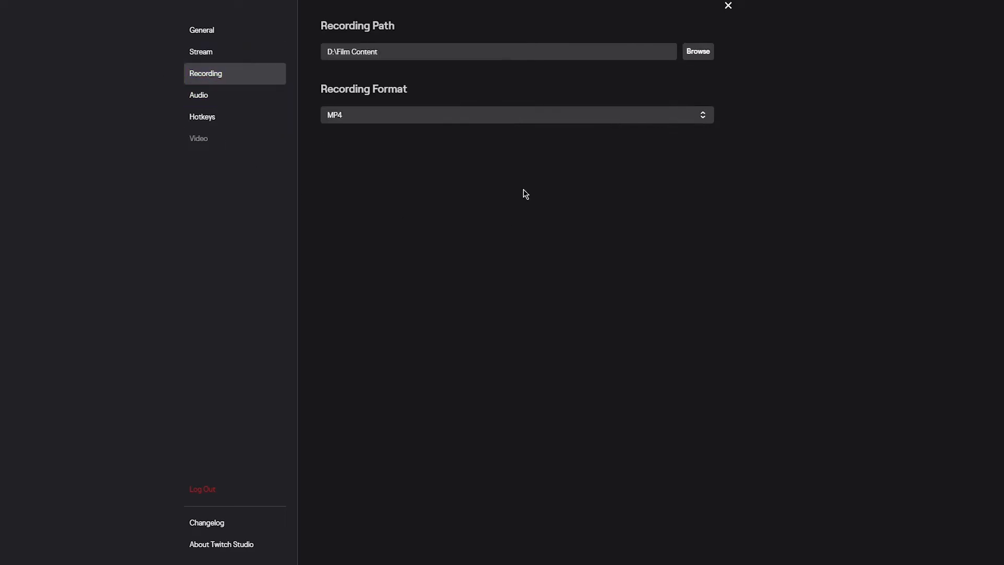
{"action": "left_click", "coordinate": [436, 50]}
{"action": "left_click", "coordinate": [399, 117]}
{"action": "left_click", "coordinate": [396, 114]}
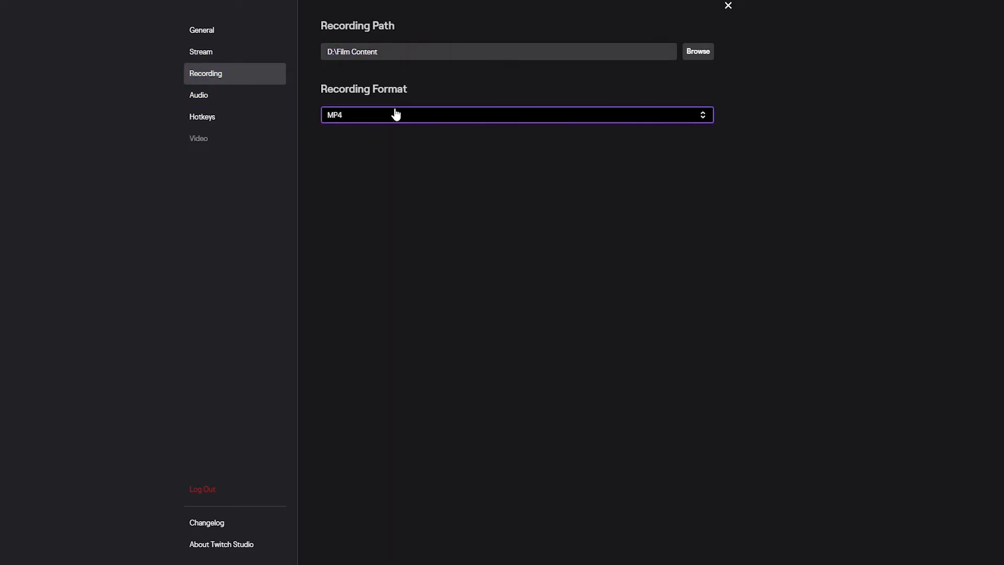
{"action": "left_click", "coordinate": [247, 58]}
{"action": "left_click", "coordinate": [252, 77]}
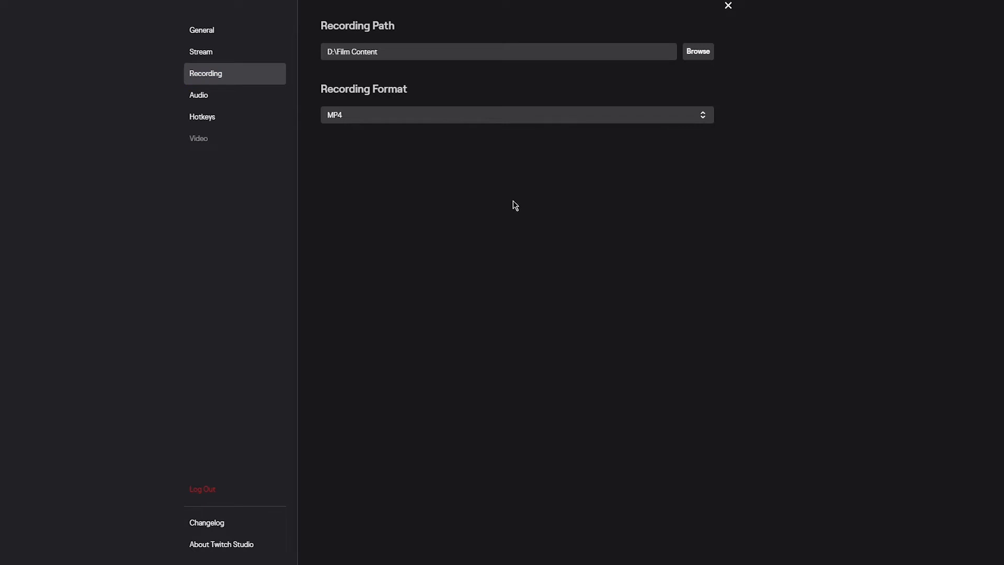
Examine the microphone's audio settings, including the advanced compressor and noise gate options, and try listening to the mic
{"action": "left_click", "coordinate": [246, 97]}
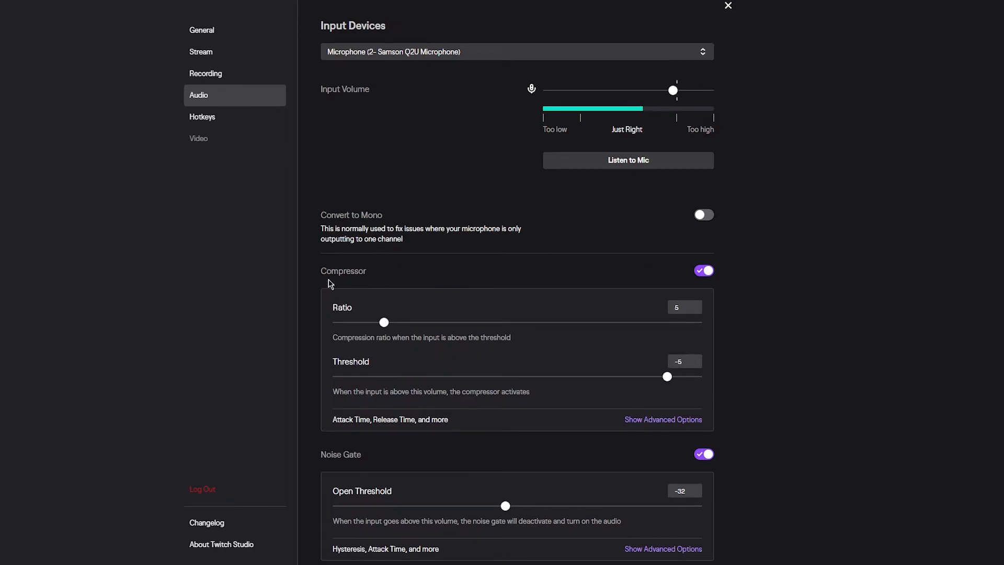
{"action": "scroll", "coordinate": [502, 156], "scroll_direction": "down", "scroll_amount": 2}
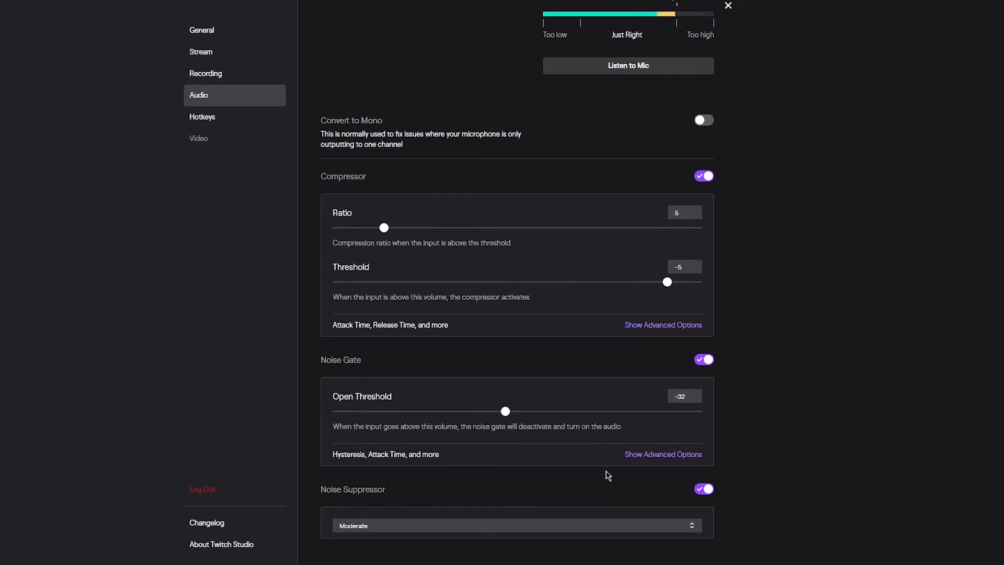
{"action": "left_click", "coordinate": [648, 326]}
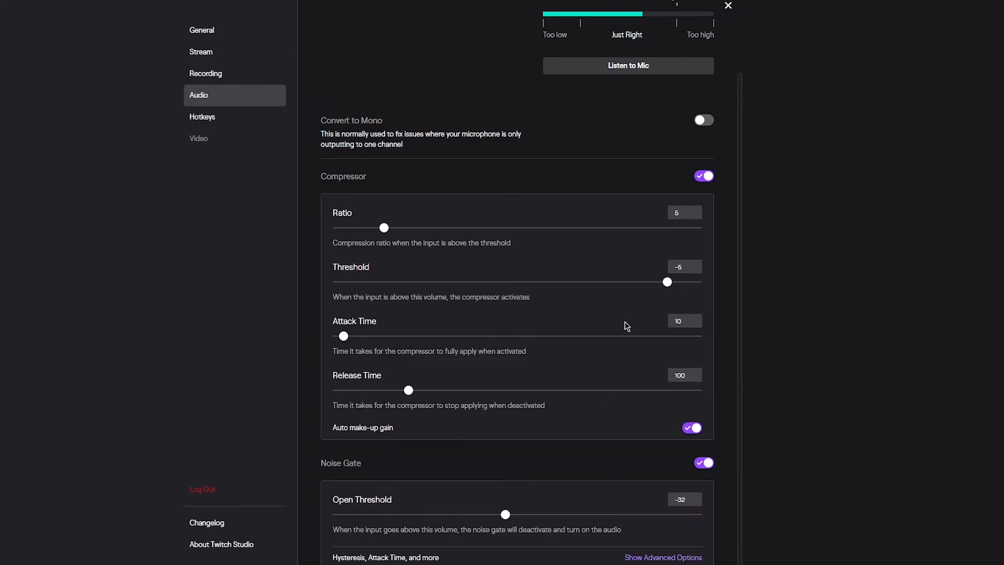
{"action": "scroll", "coordinate": [552, 338], "scroll_direction": "down", "scroll_amount": 2}
{"action": "left_click", "coordinate": [662, 455]}
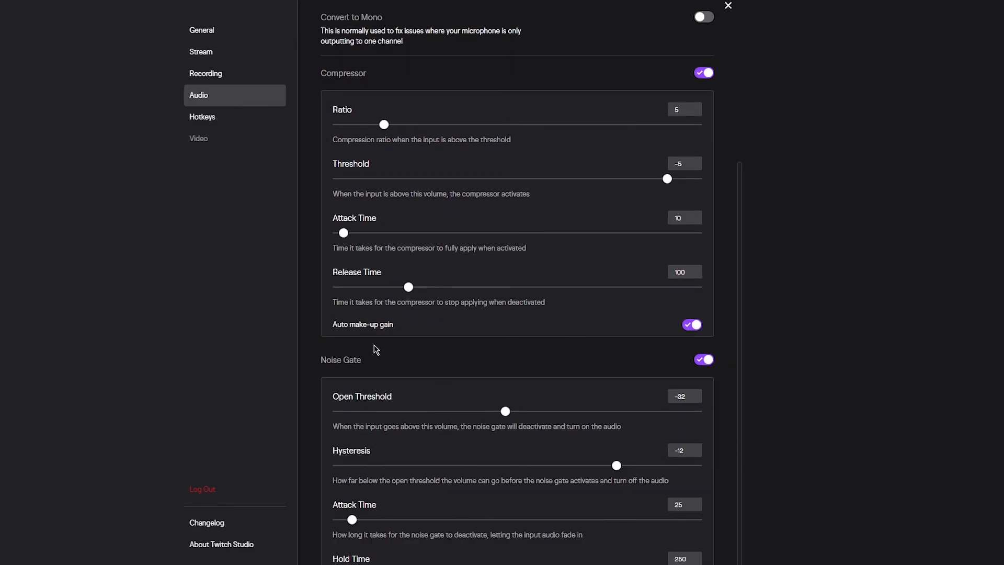
{"action": "scroll", "coordinate": [463, 362], "scroll_direction": "down", "scroll_amount": 4}
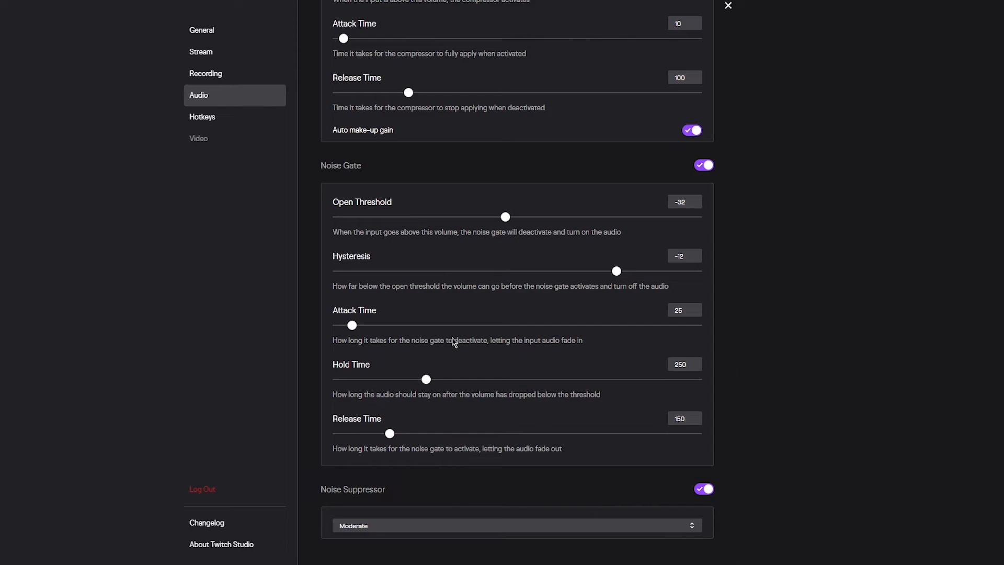
{"action": "scroll", "coordinate": [453, 336], "scroll_direction": "up", "scroll_amount": 7}
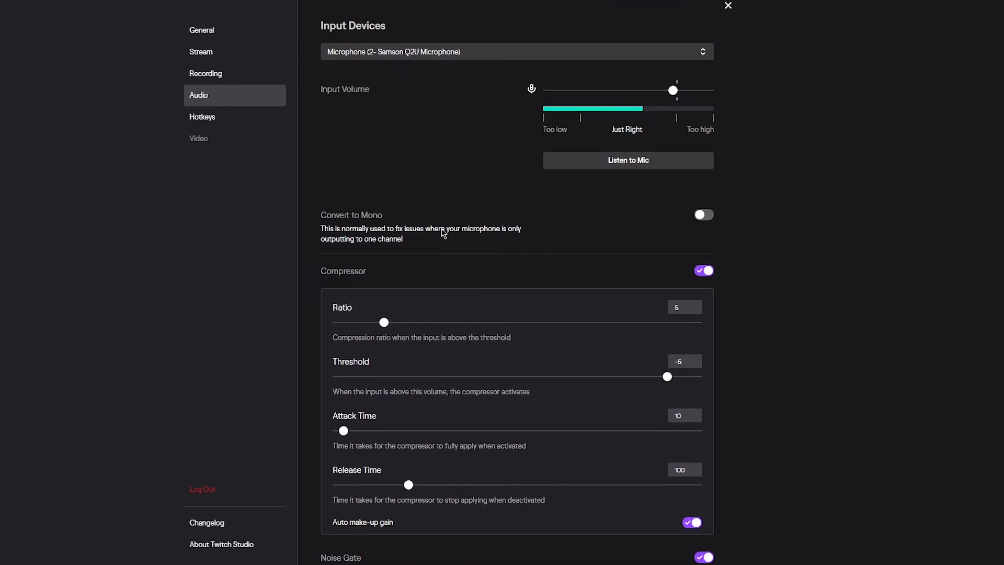
{"action": "left_click", "coordinate": [650, 170]}
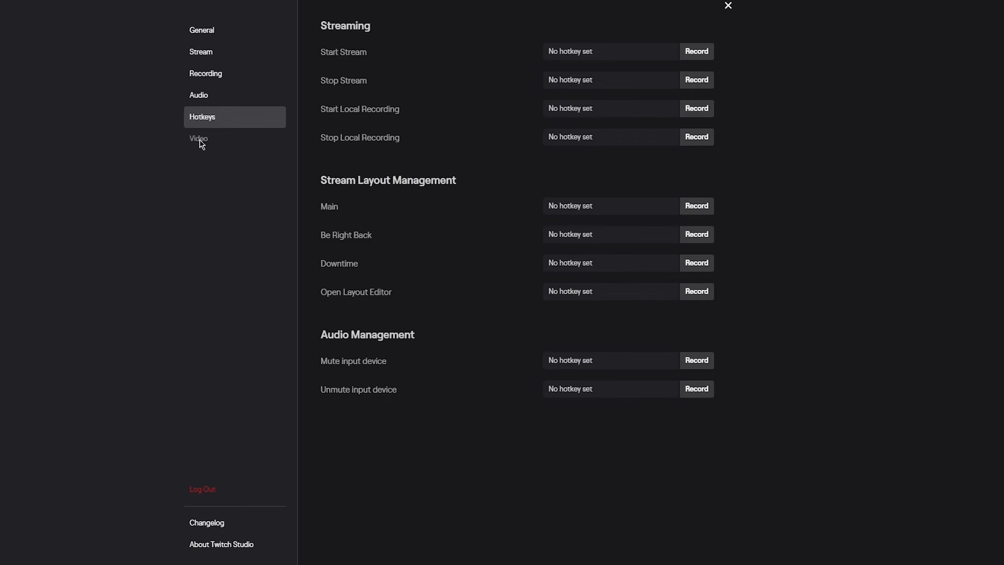
Close the settings and check the alternative options for starting a stream or recording
{"action": "left_click", "coordinate": [728, 5]}
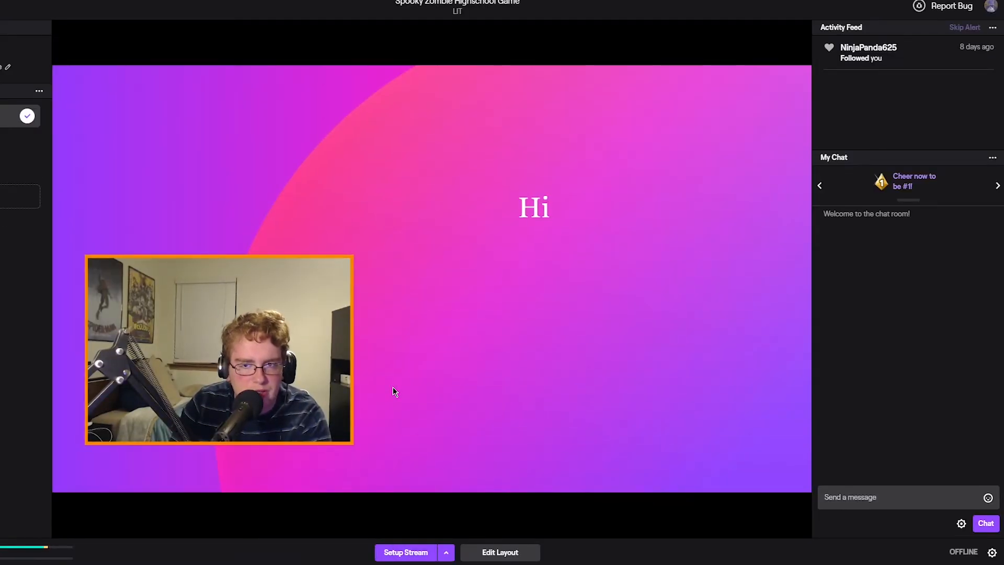
{"action": "left_click", "coordinate": [446, 553]}
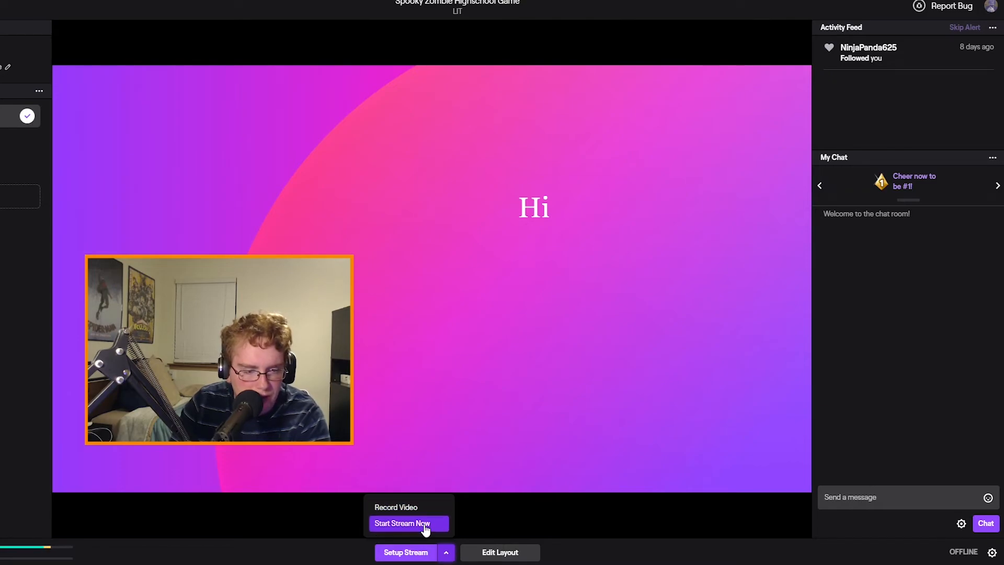
{"action": "left_click", "coordinate": [397, 556]}
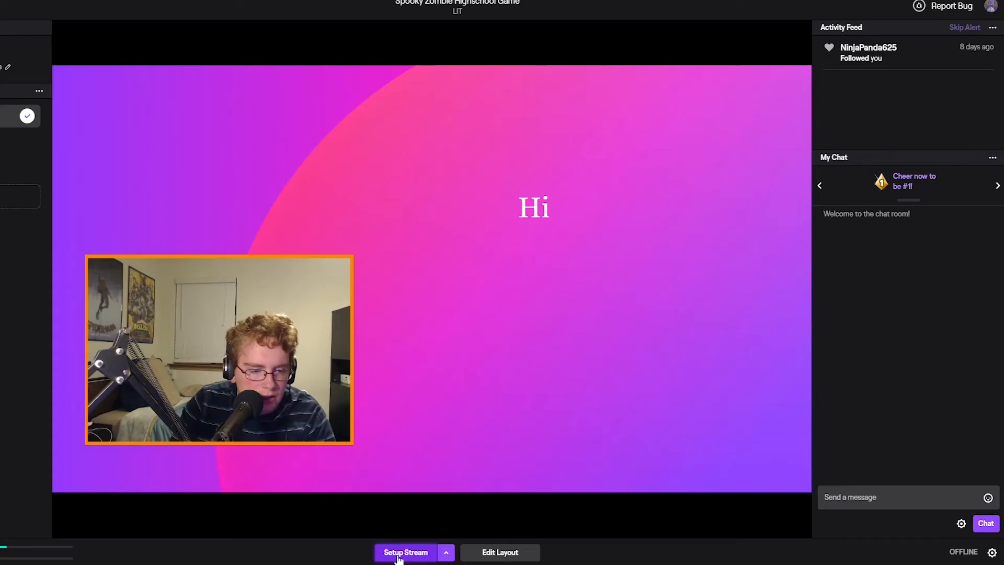
Open the stream setup and examine its primary screen share, layout and microphone controls
{"action": "left_click", "coordinate": [378, 554]}
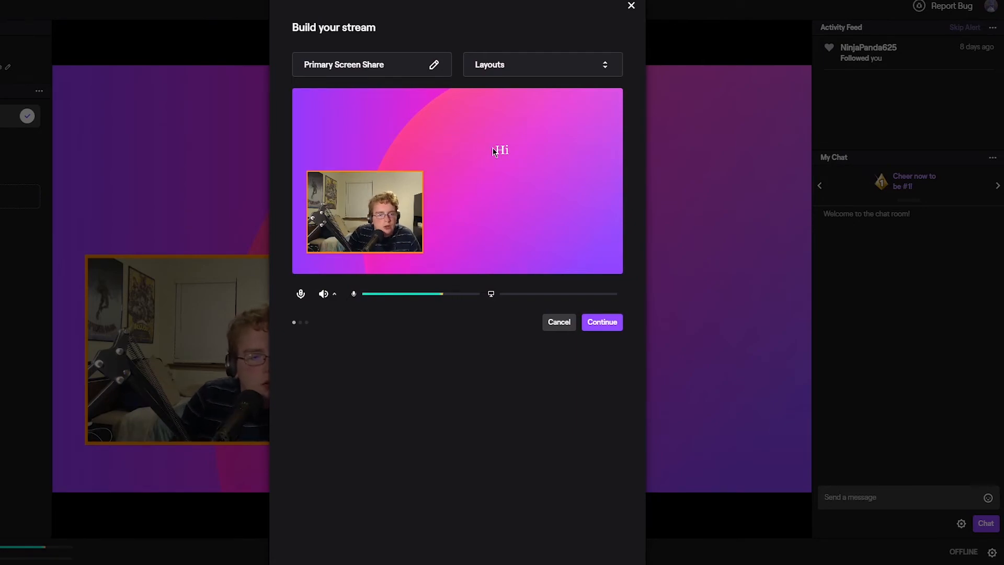
{"action": "left_click", "coordinate": [392, 65]}
{"action": "left_click", "coordinate": [403, 547]}
{"action": "left_click", "coordinate": [531, 61]}
{"action": "left_click", "coordinate": [528, 18]}
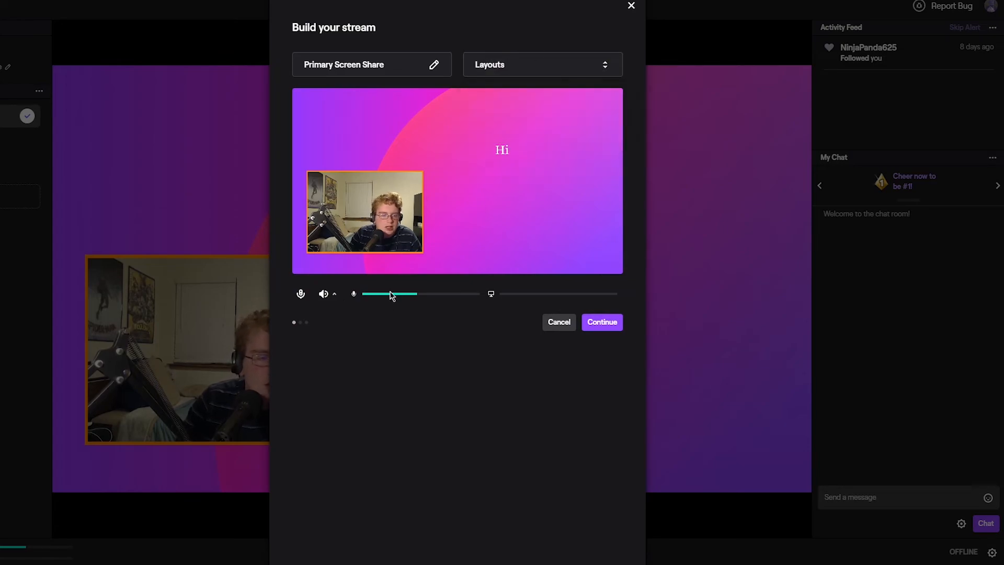
{"action": "left_click", "coordinate": [301, 294]}
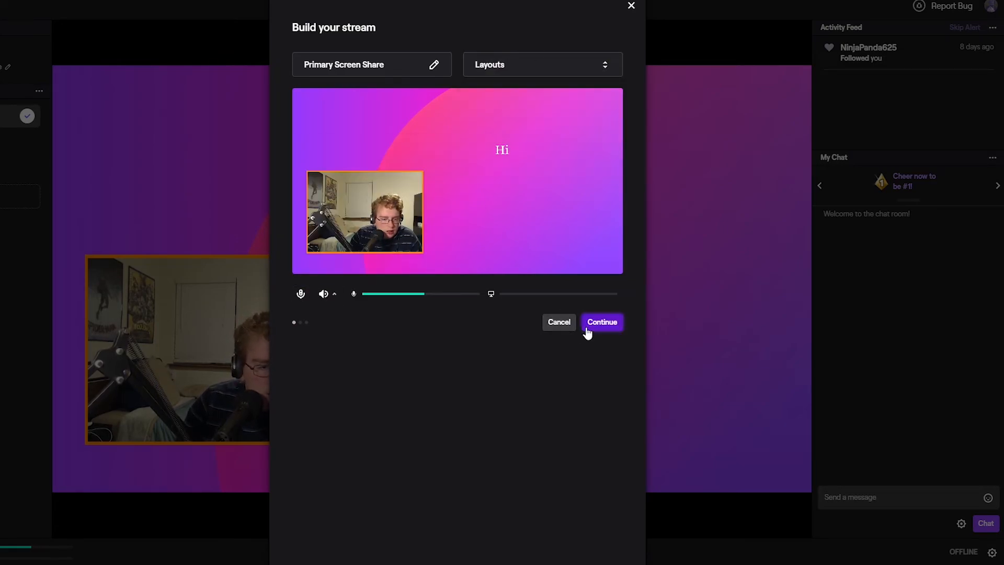
Advance the stream setup to Ready to Go Live, close it and check the record and stream options again
{"action": "left_click", "coordinate": [587, 331]}
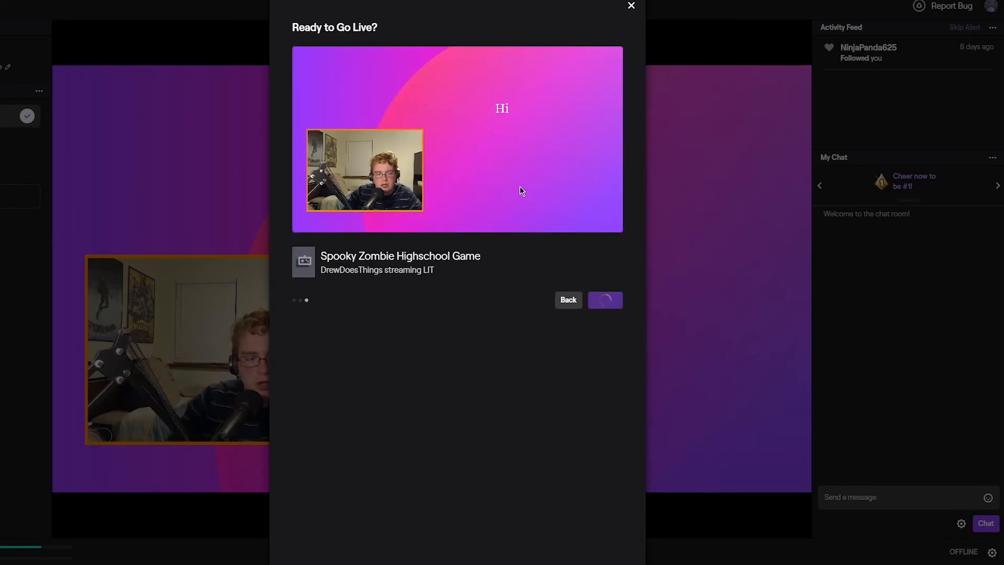
{"action": "left_click", "coordinate": [631, 6]}
{"action": "left_click", "coordinate": [446, 552]}
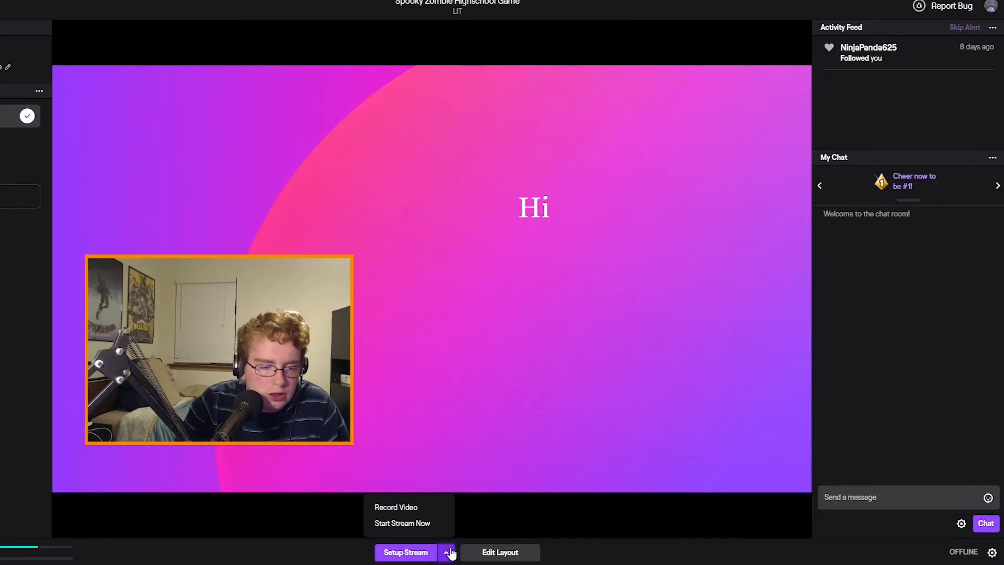
{"action": "left_click", "coordinate": [329, 533]}
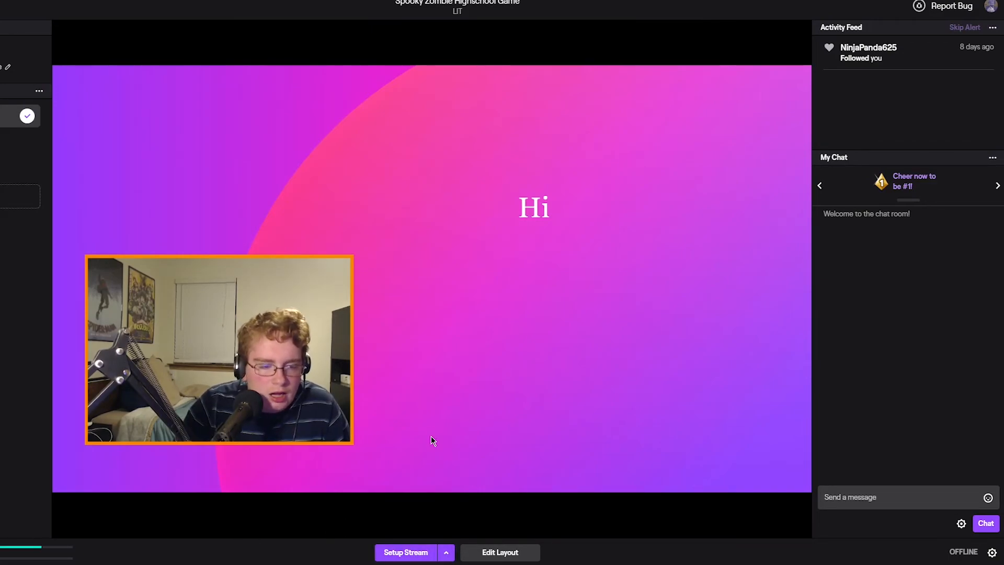
Reopen the settings and browse the Hotkeys, Audio and Recording sections before closing them
{"action": "left_click", "coordinate": [993, 554]}
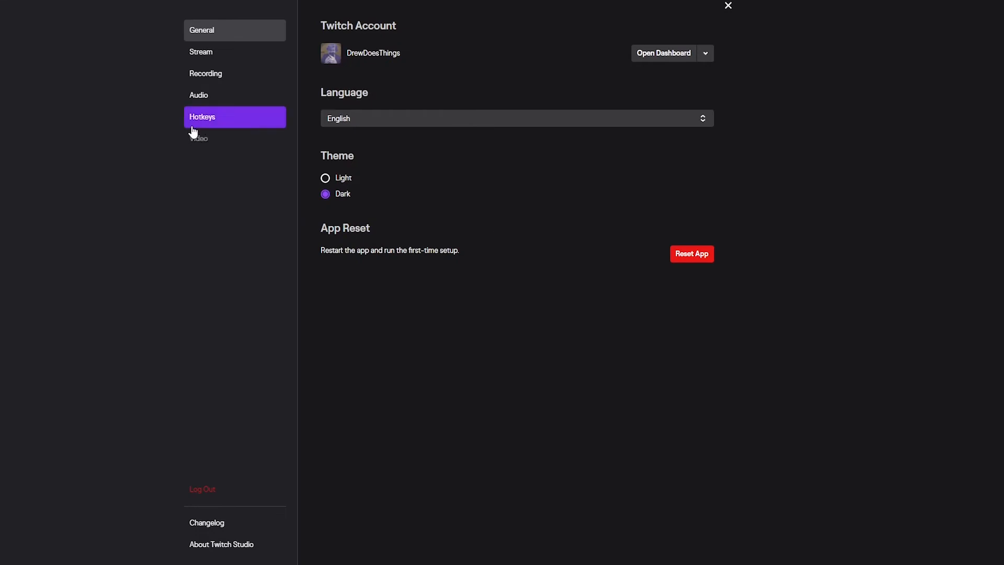
{"action": "left_click", "coordinate": [217, 121]}
{"action": "left_click", "coordinate": [220, 97]}
{"action": "left_click", "coordinate": [234, 69]}
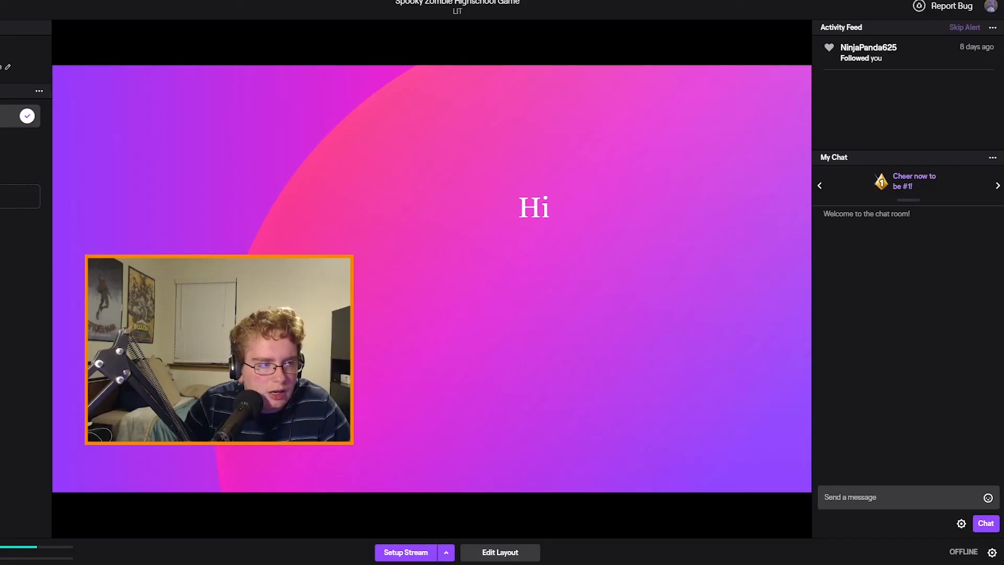
Browse the application's main menu, look over the Edit commands and close it
{"action": "left_click", "coordinate": [1, 1]}
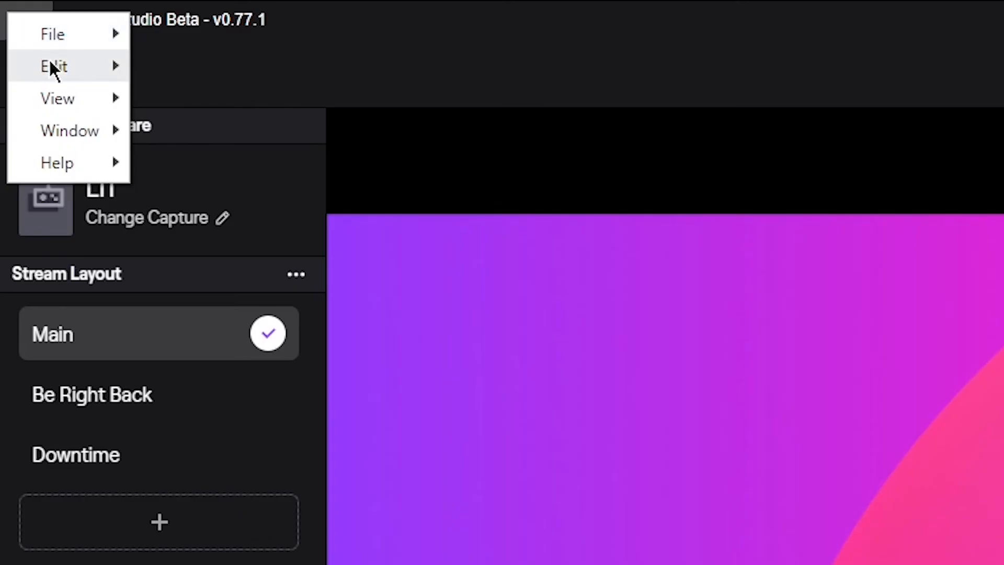
{"action": "mouse_move", "coordinate": [0, 4]}
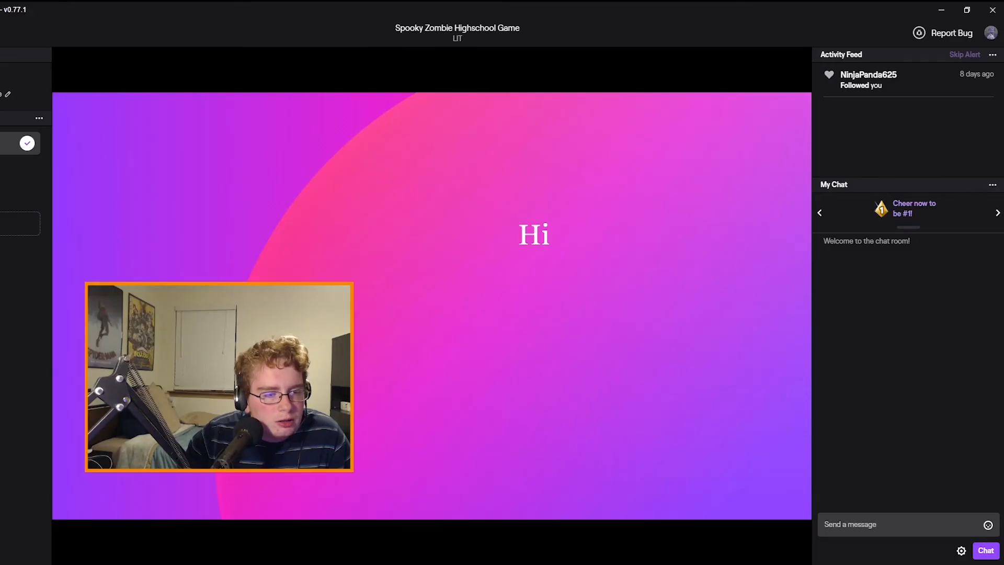
{"action": "left_click", "coordinate": [161, 4]}
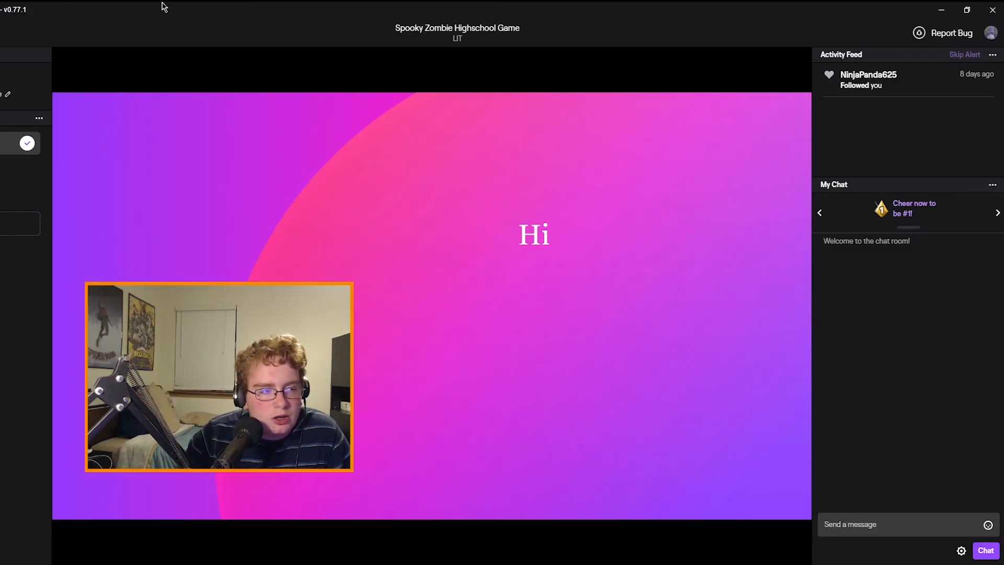
Add a new blank layout to the stream layouts and open it for editing
{"action": "left_click", "coordinate": [1, 230]}
{"action": "left_click", "coordinate": [2, 230]}
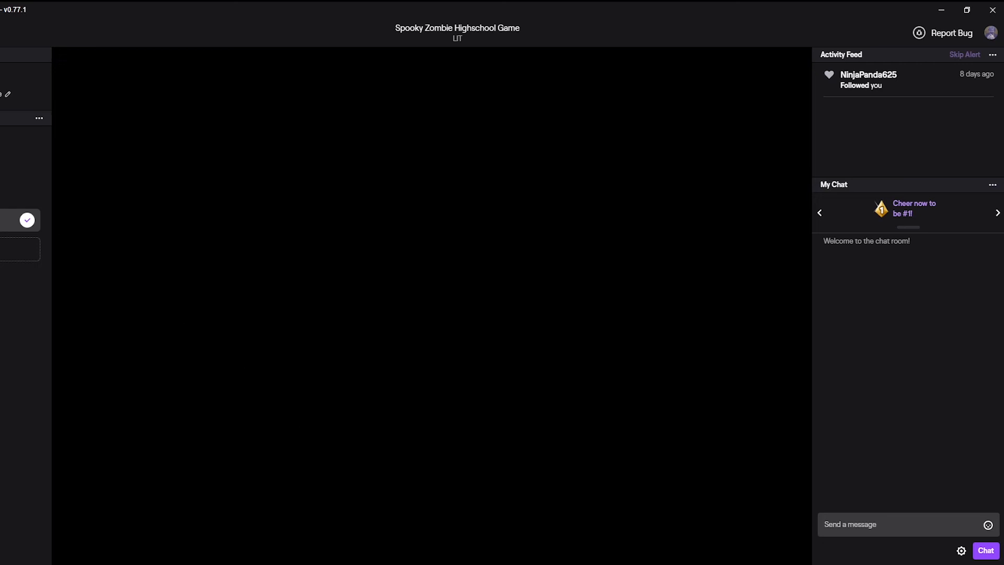
{"action": "left_click", "coordinate": [447, 564]}
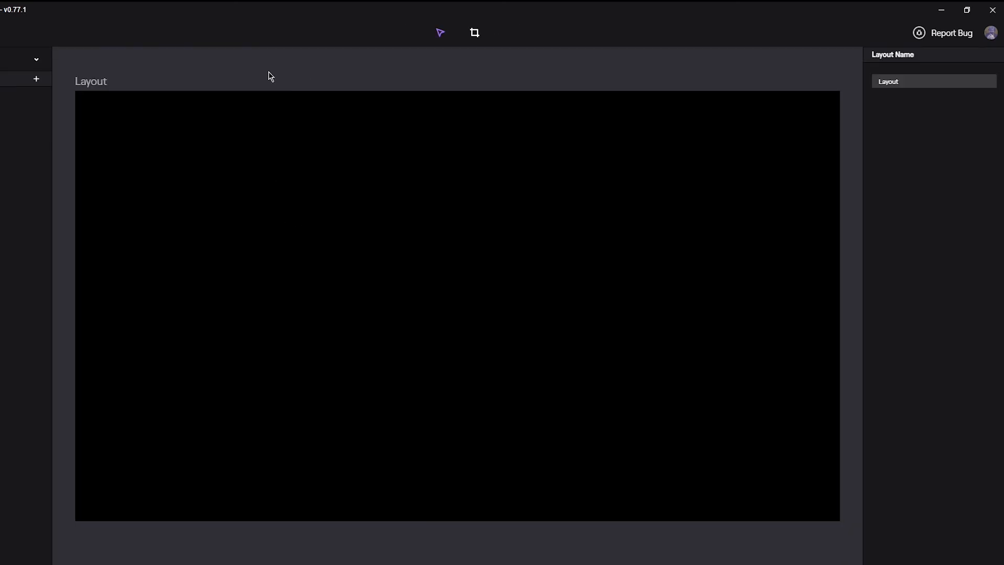
Add a layer to the new layout and enlarge it to fill the whole canvas
{"action": "left_click", "coordinate": [37, 79]}
{"action": "left_click", "coordinate": [108, 278]}
{"action": "left_click_drag", "start_coordinate": [359, 255], "coordinate": [75, 91]}
{"action": "left_click_drag", "start_coordinate": [552, 360], "coordinate": [832, 542]}
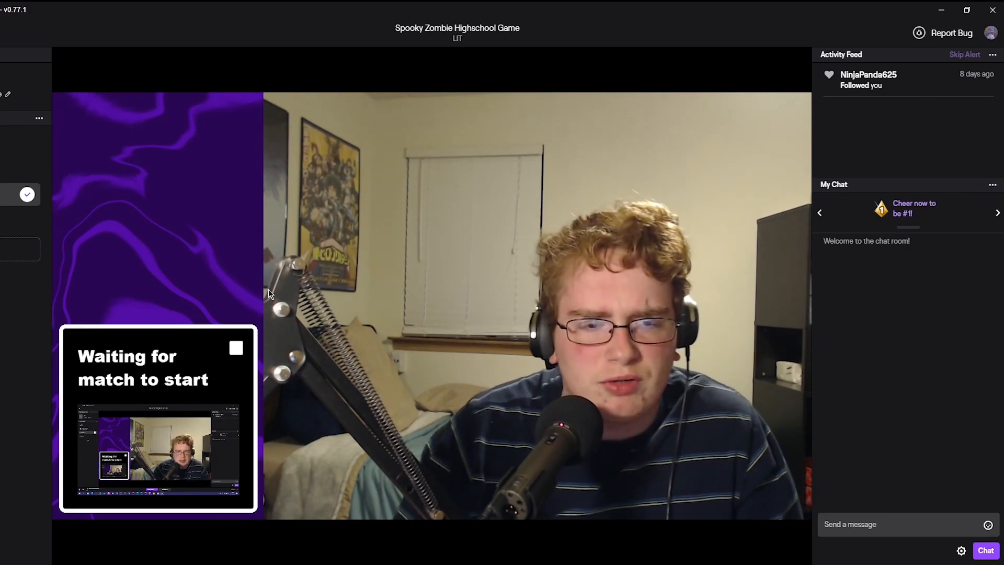
Preview the Be Right Back, Main and Downtime layouts by switching between them, ending on Main
{"action": "left_click", "coordinate": [10, 168]}
{"action": "left_click", "coordinate": [11, 143]}
{"action": "left_click", "coordinate": [10, 169]}
{"action": "left_click", "coordinate": [1, 148]}
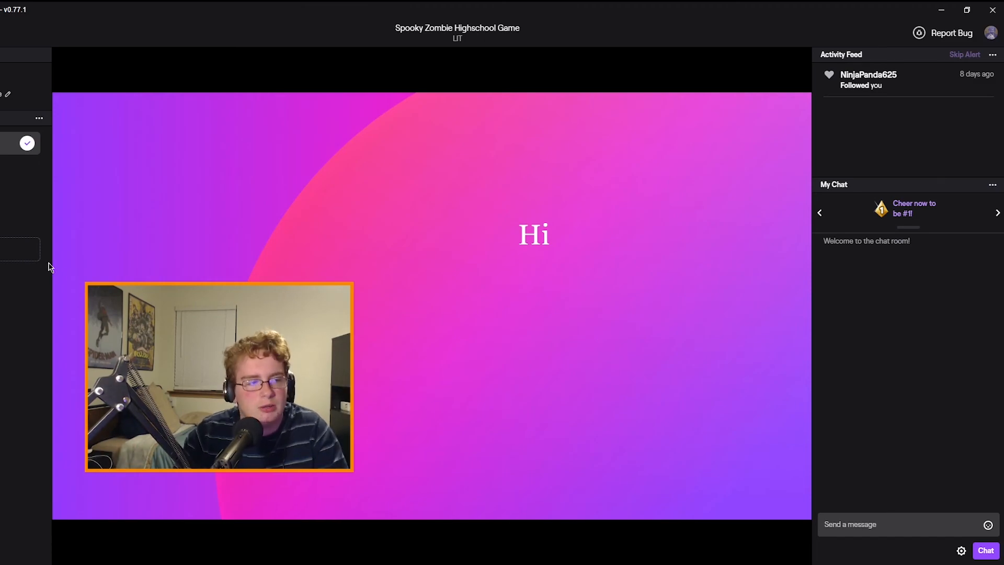
{"action": "left_click", "coordinate": [5, 194]}
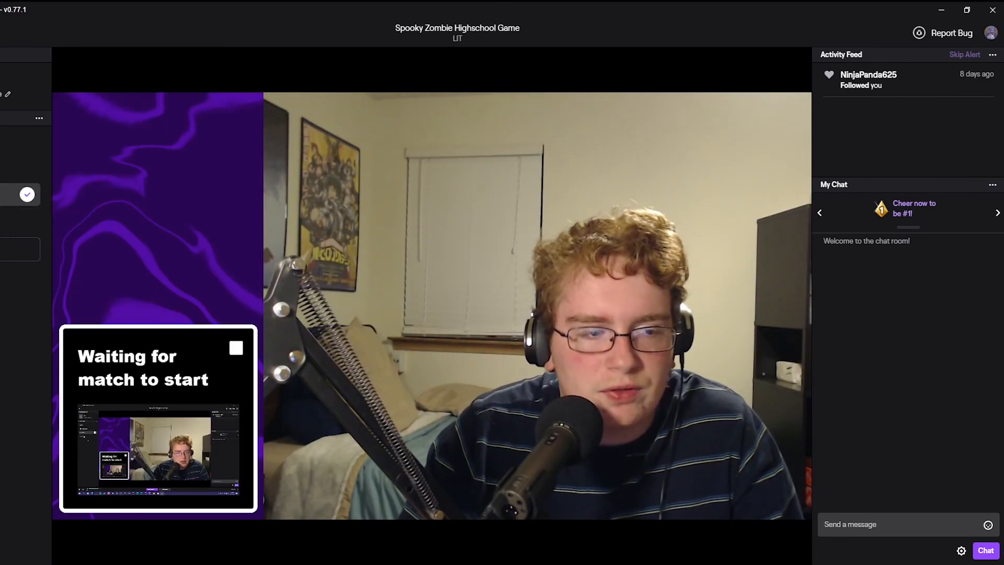
{"action": "left_click", "coordinate": [5, 143]}
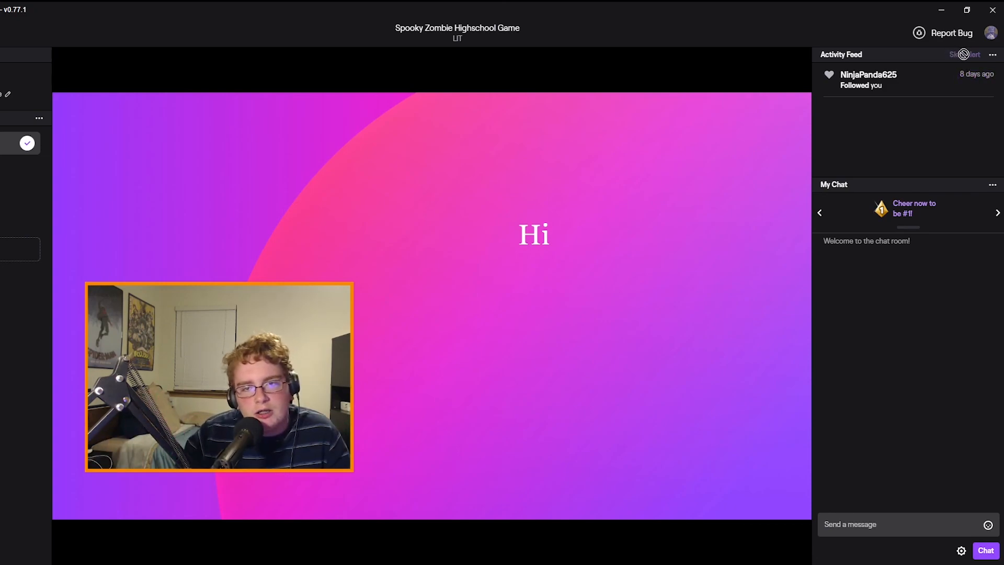
Check the additional options of the Activity Feed and close them
{"action": "left_click", "coordinate": [993, 55]}
{"action": "left_click", "coordinate": [993, 59]}
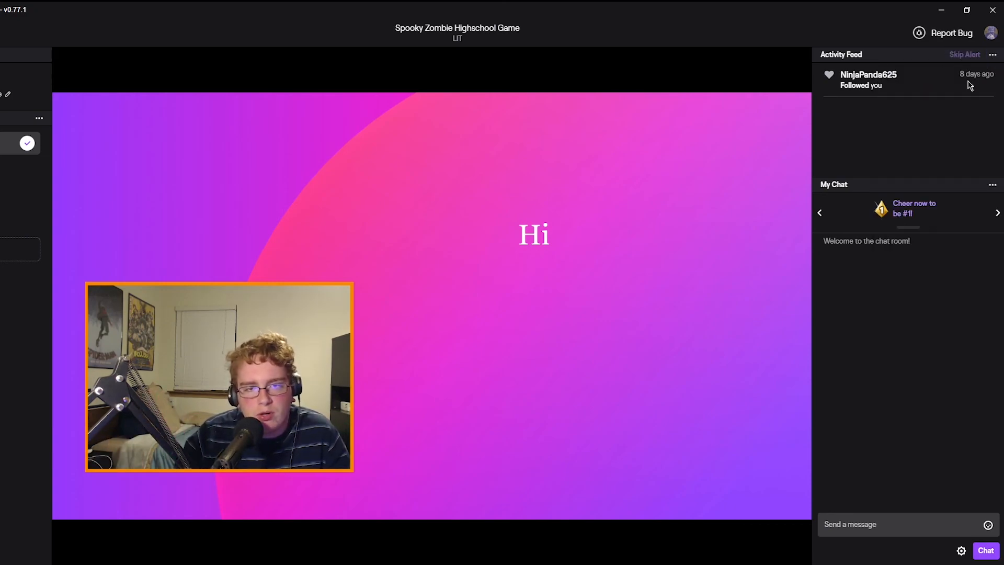